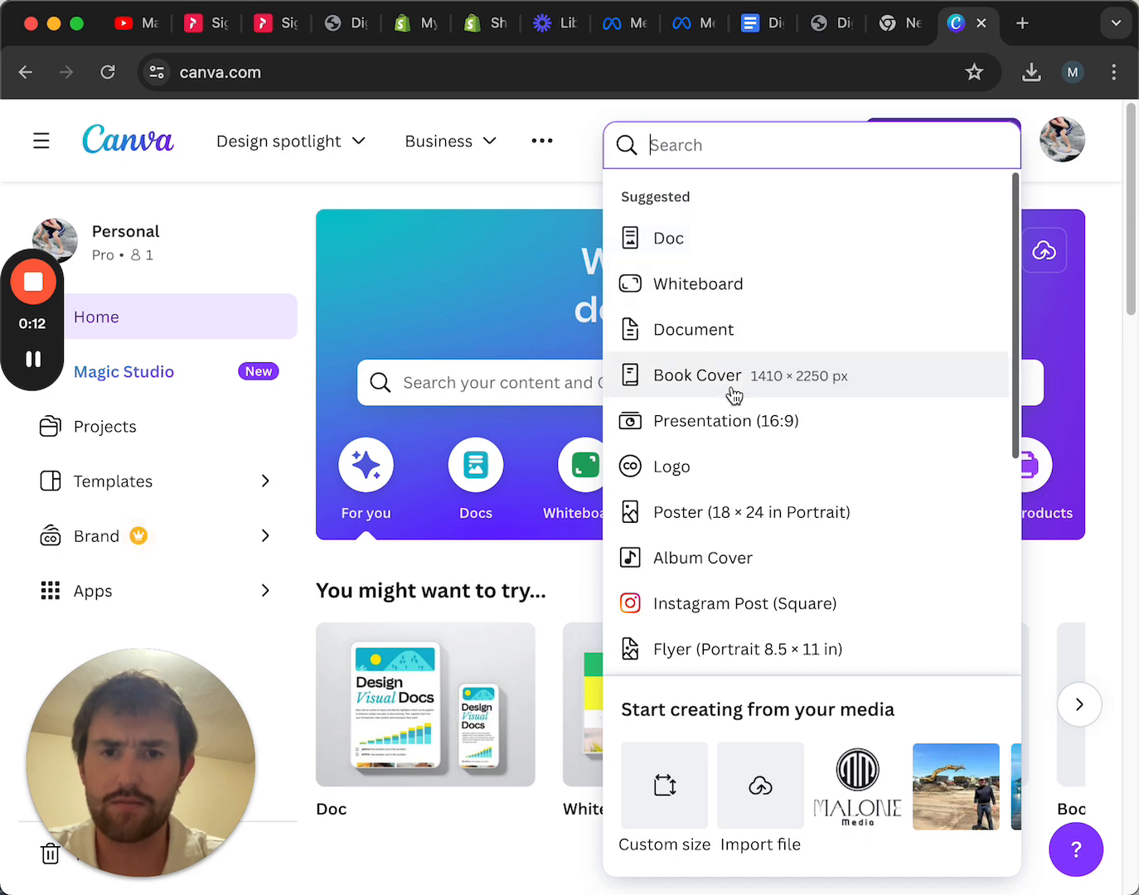
# Step: Create a square Instagram post and bring the "Digging for Gold" book cover image file onto its blank page
pyautogui.click(721, 615)
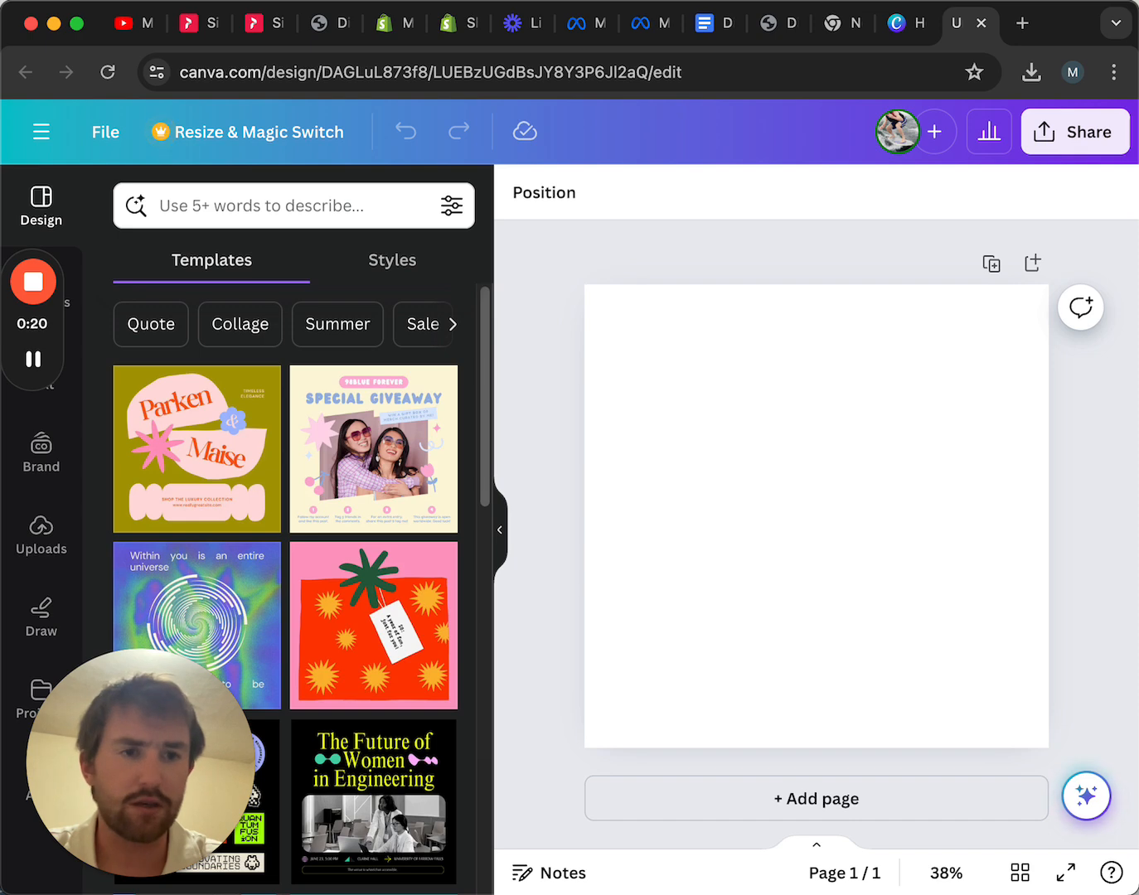
pyautogui.press('super+Tab')
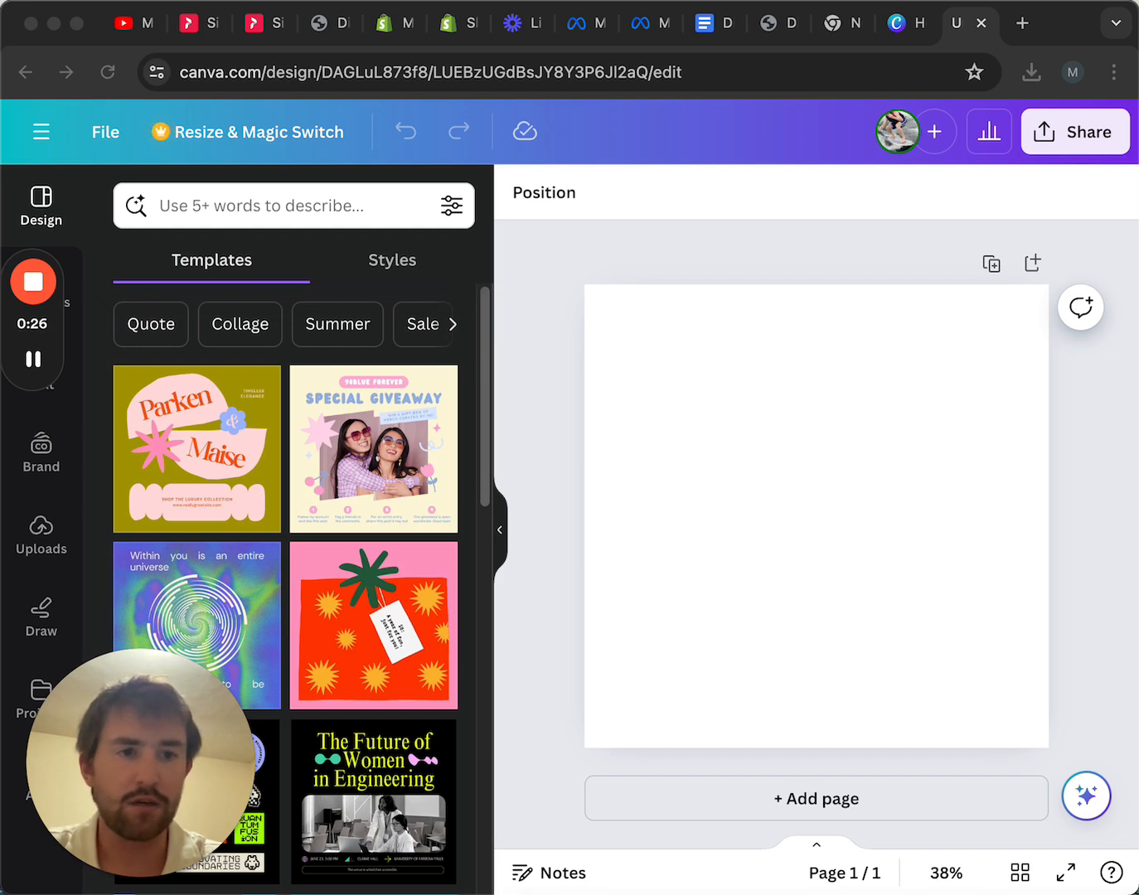
pyautogui.press('super+Tab')
pyautogui.moveTo(831, 145); pyautogui.dragTo(1138, 115)
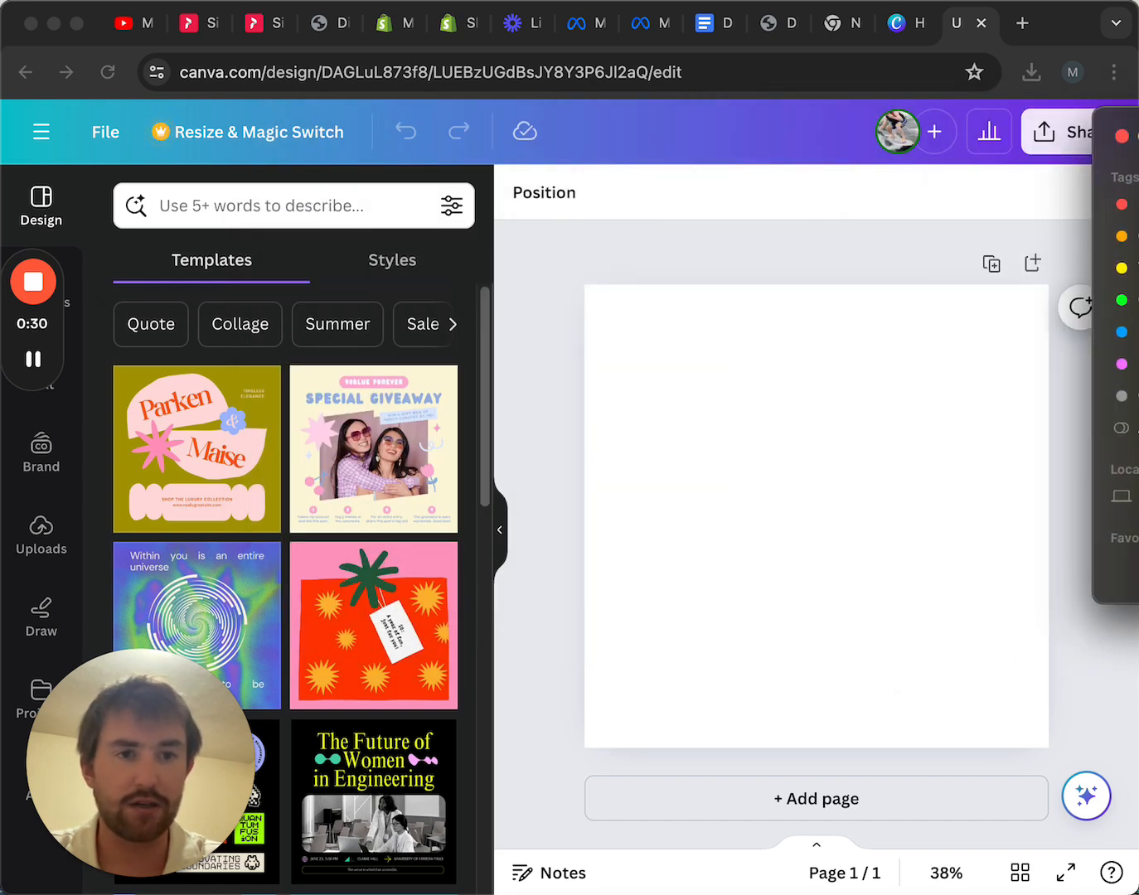
pyautogui.moveTo(1118, 348); pyautogui.dragTo(822, 512)
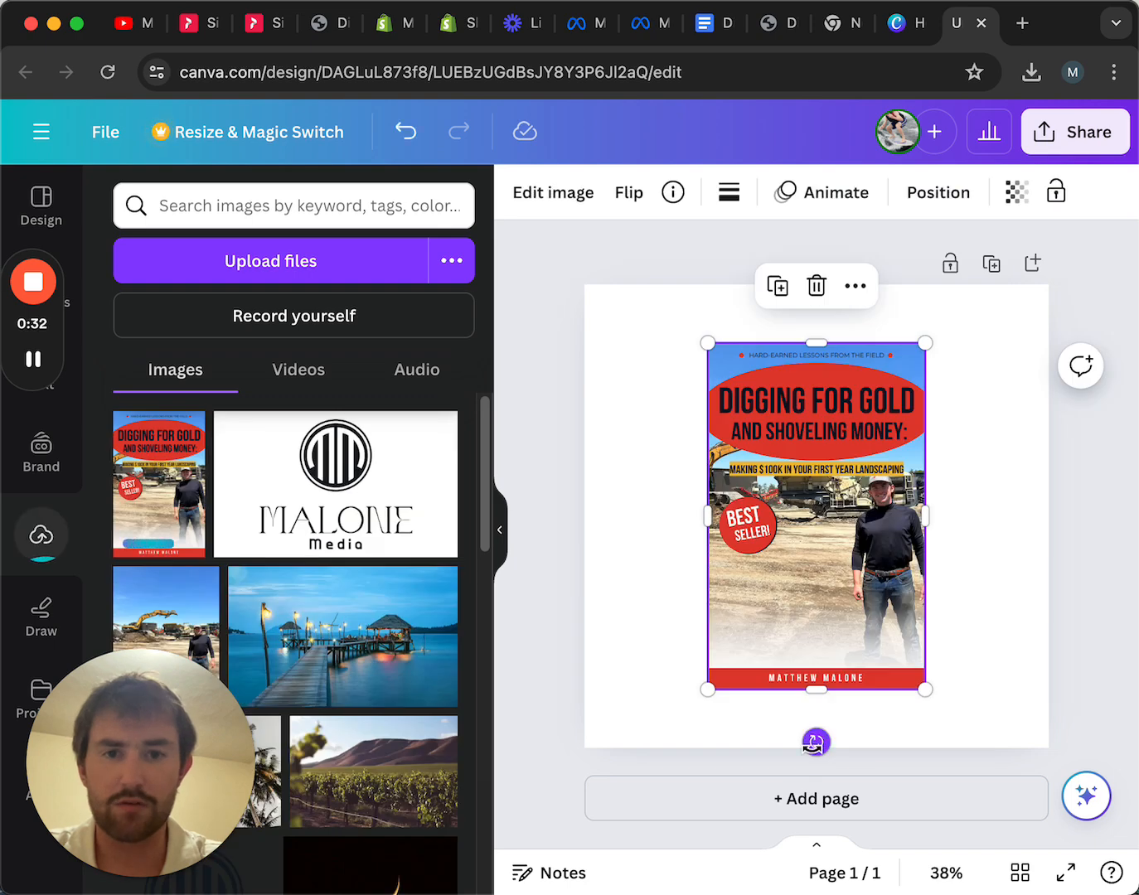
# Step: Enlarge the book cover image proportionally and centre it on the page
pyautogui.click(1010, 511)
pyautogui.click(832, 519)
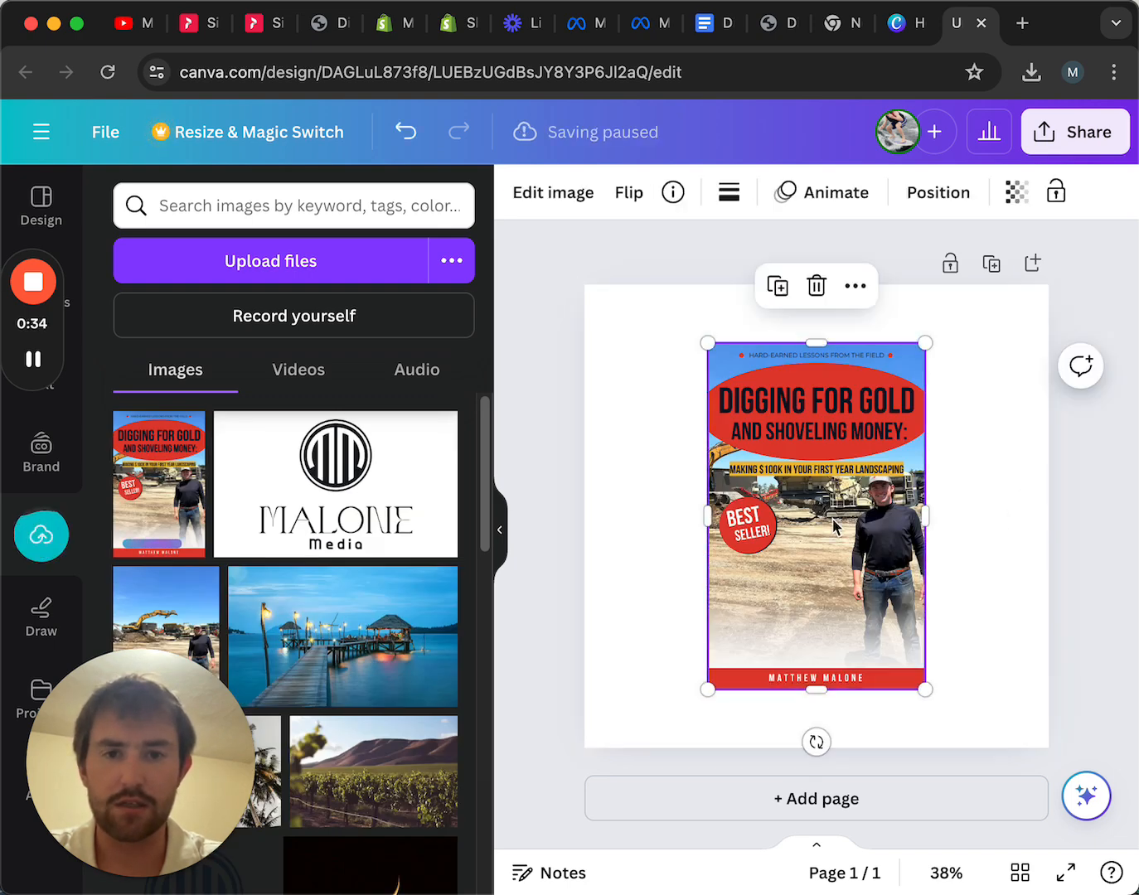
pyautogui.moveTo(708, 342); pyautogui.dragTo(655, 338)
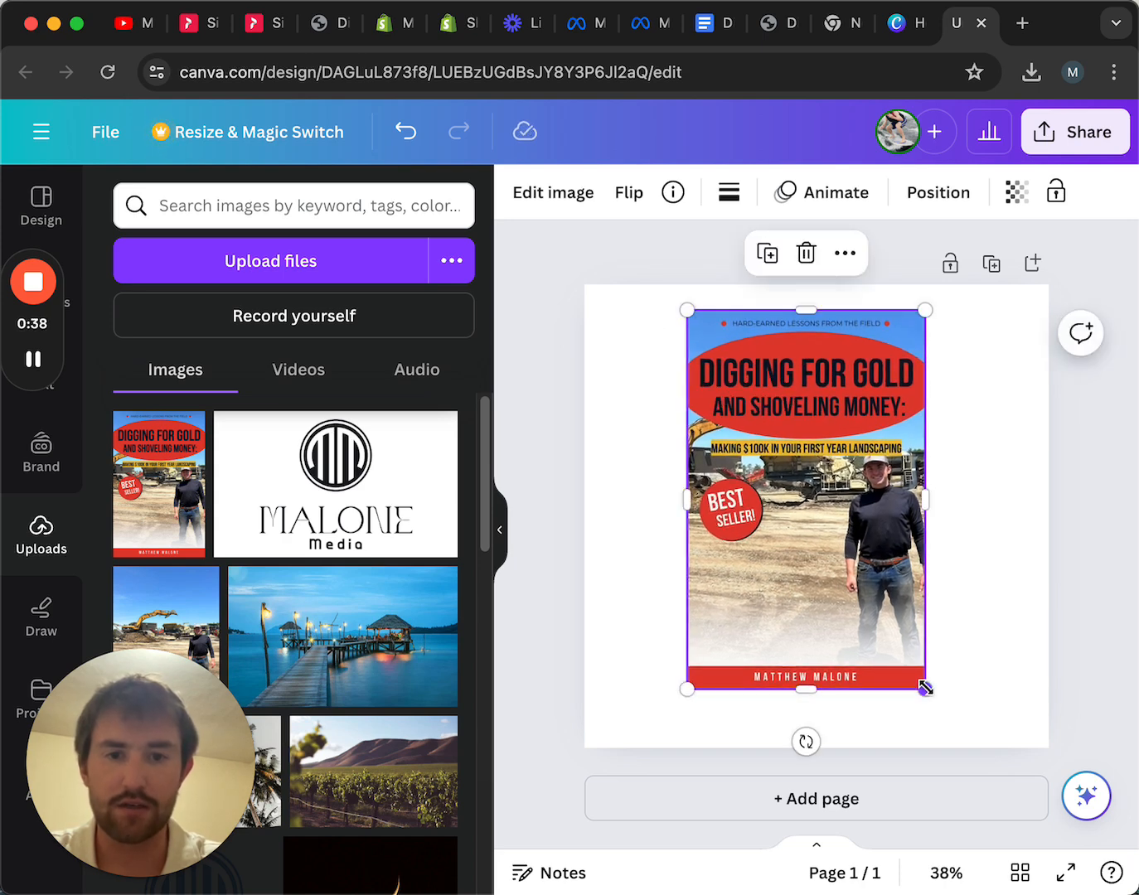
pyautogui.moveTo(925, 687)
pyautogui.mouseDown()
pyautogui.moveTo(963, 744)
pyautogui.moveTo(933, 701)
pyautogui.mouseUp()
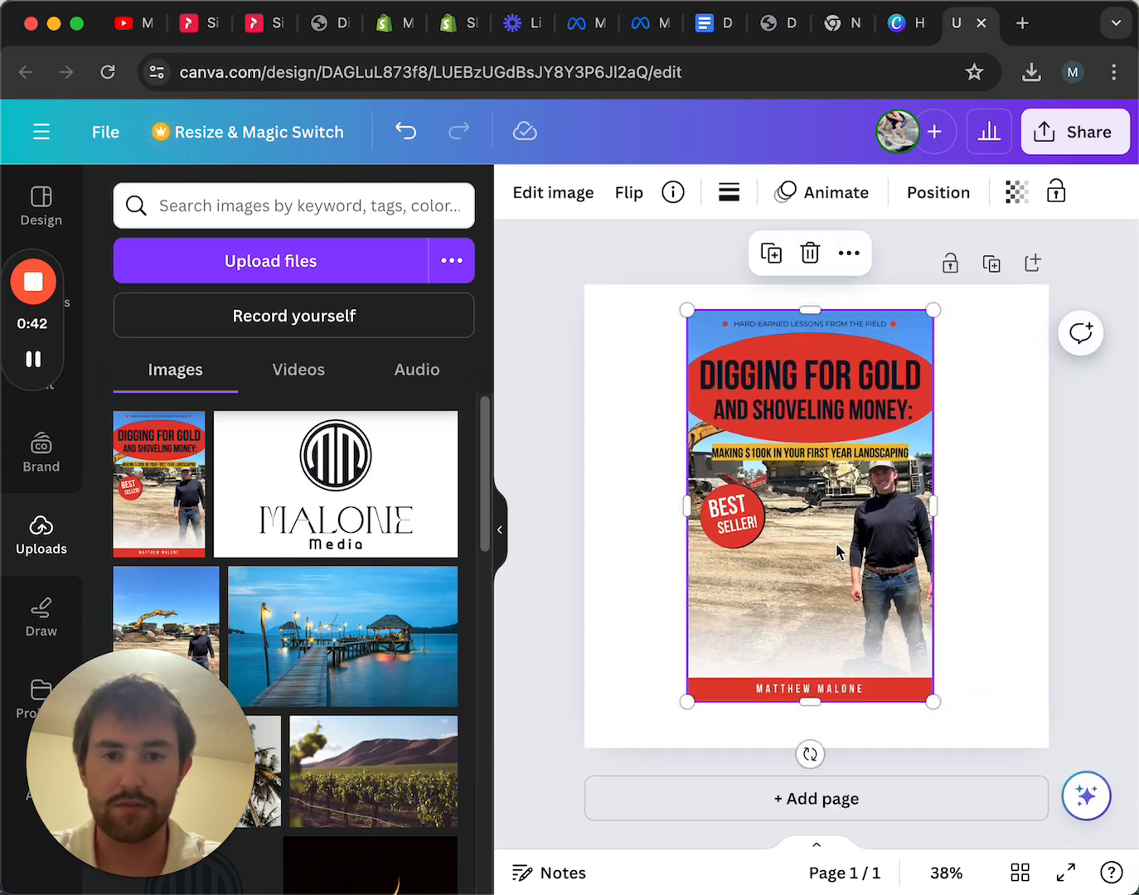
pyautogui.moveTo(835, 542)
pyautogui.mouseDown()
pyautogui.moveTo(838, 563)
pyautogui.moveTo(836, 550)
pyautogui.mouseUp()
pyautogui.click(1003, 540)
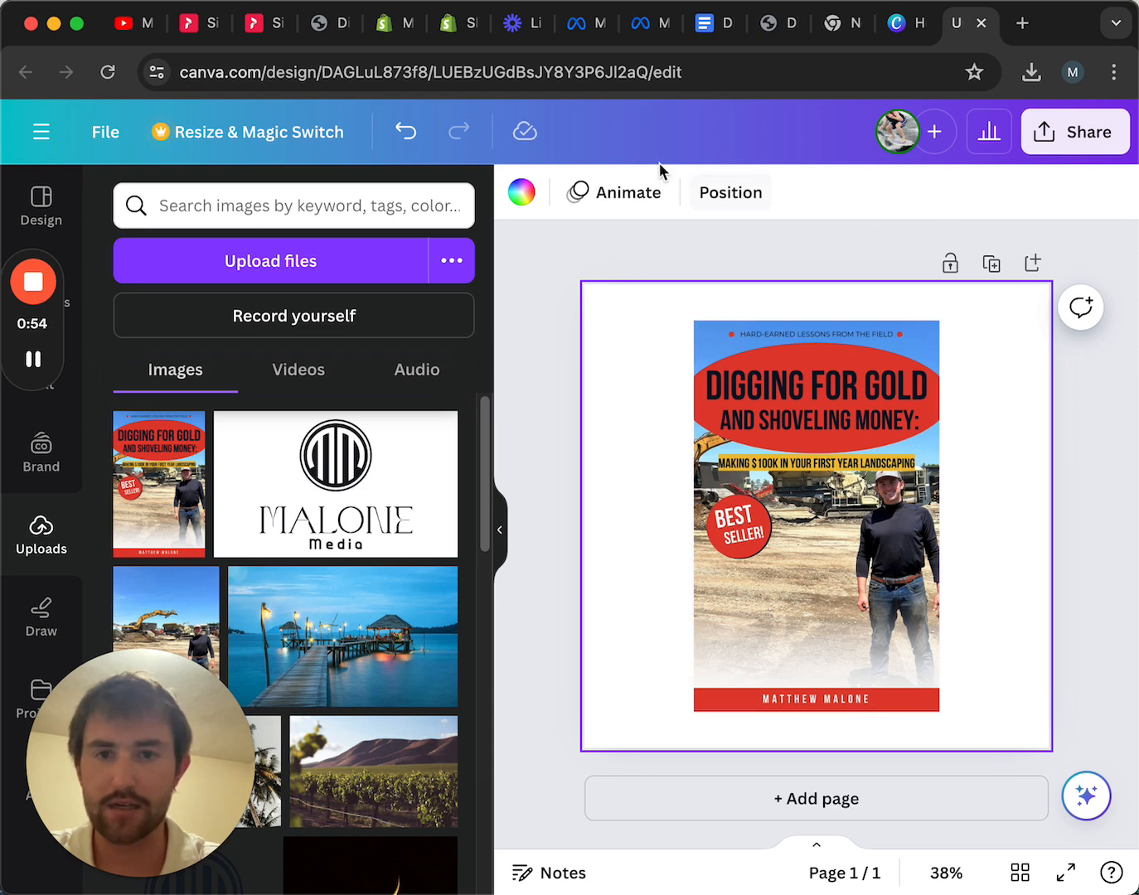
# Step: Set the page background to the near-black colour taken from the book cover photo
pyautogui.click(521, 197)
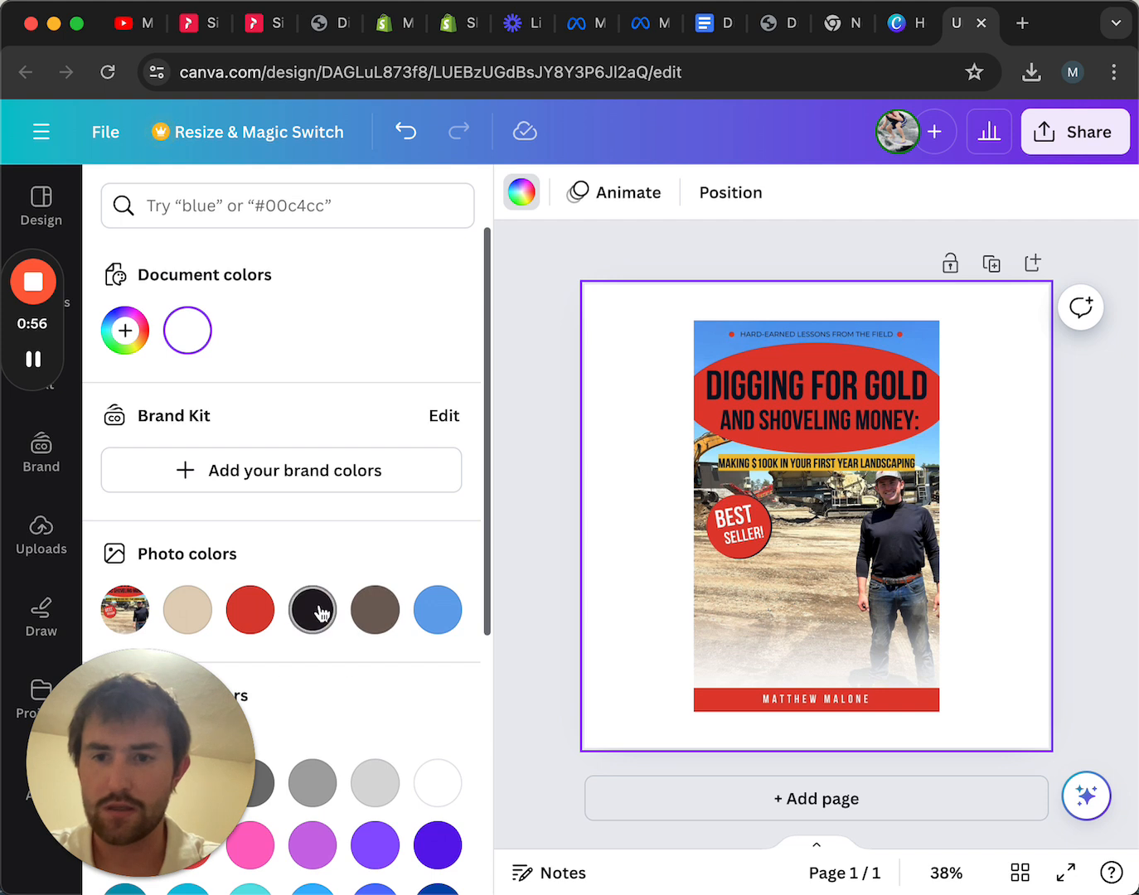
pyautogui.click(320, 613)
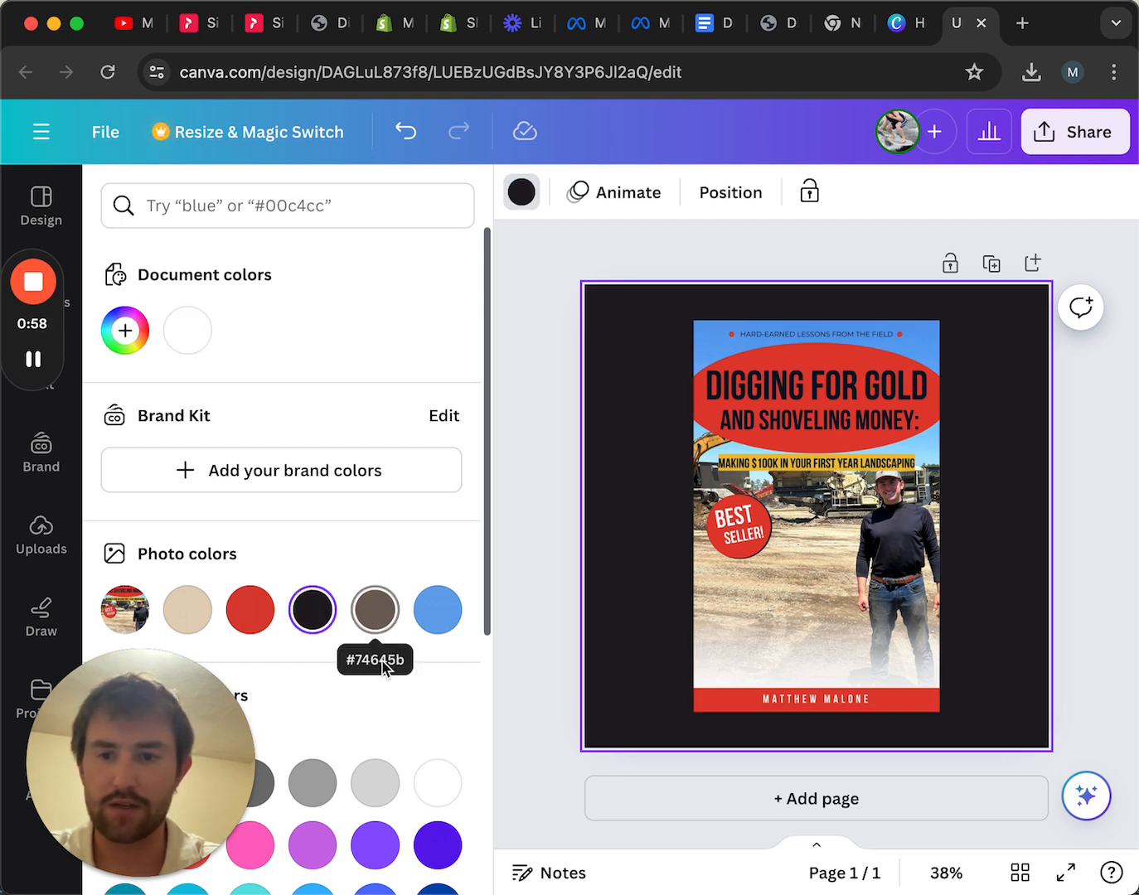
pyautogui.click(532, 206)
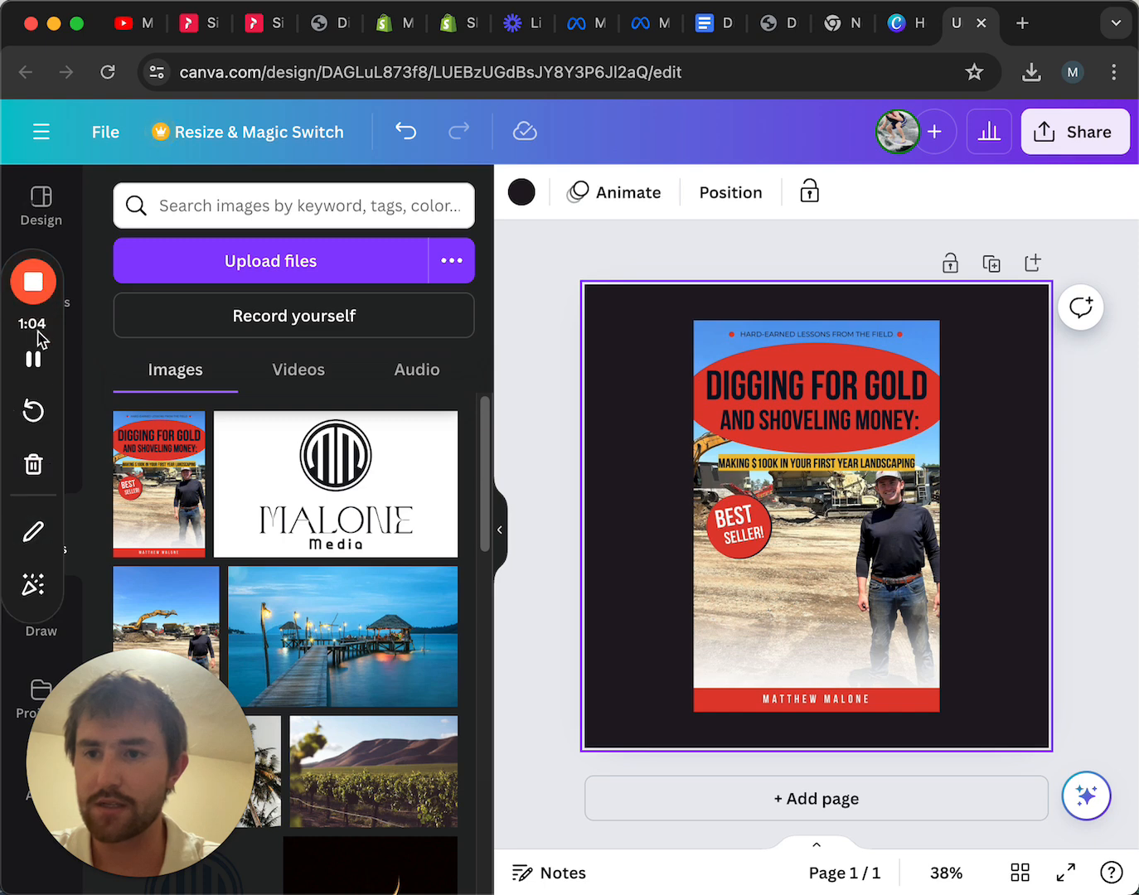
pyautogui.moveTo(37, 330); pyautogui.dragTo(1123, 98)
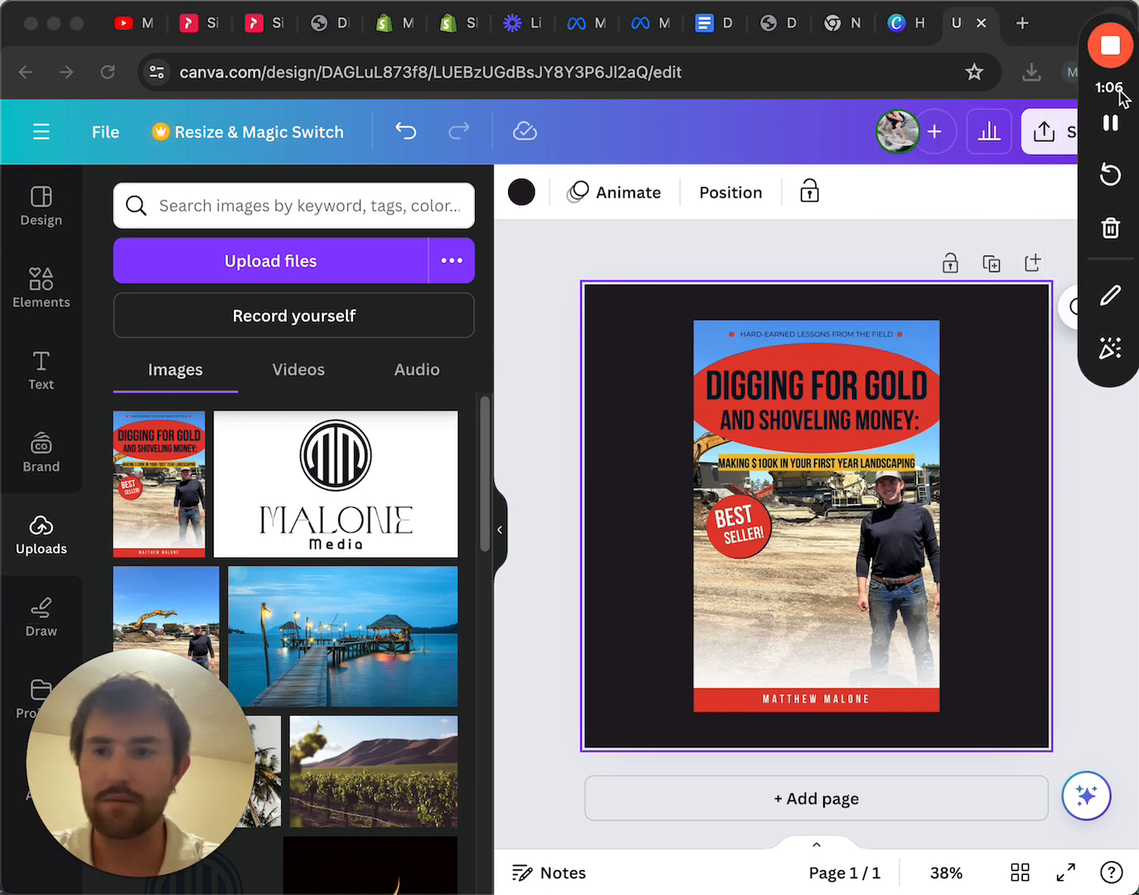
pyautogui.click(46, 289)
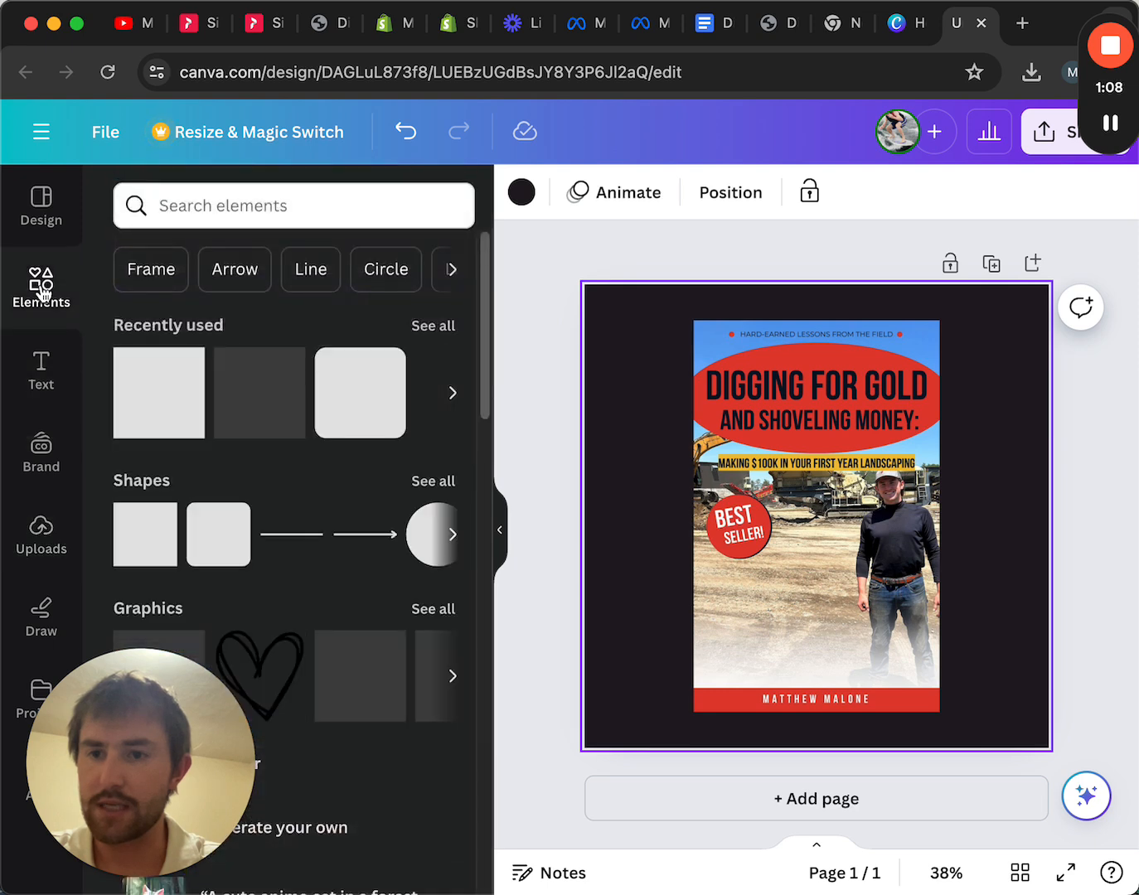
pyautogui.moveTo(483, 351); pyautogui.dragTo(448, 894)
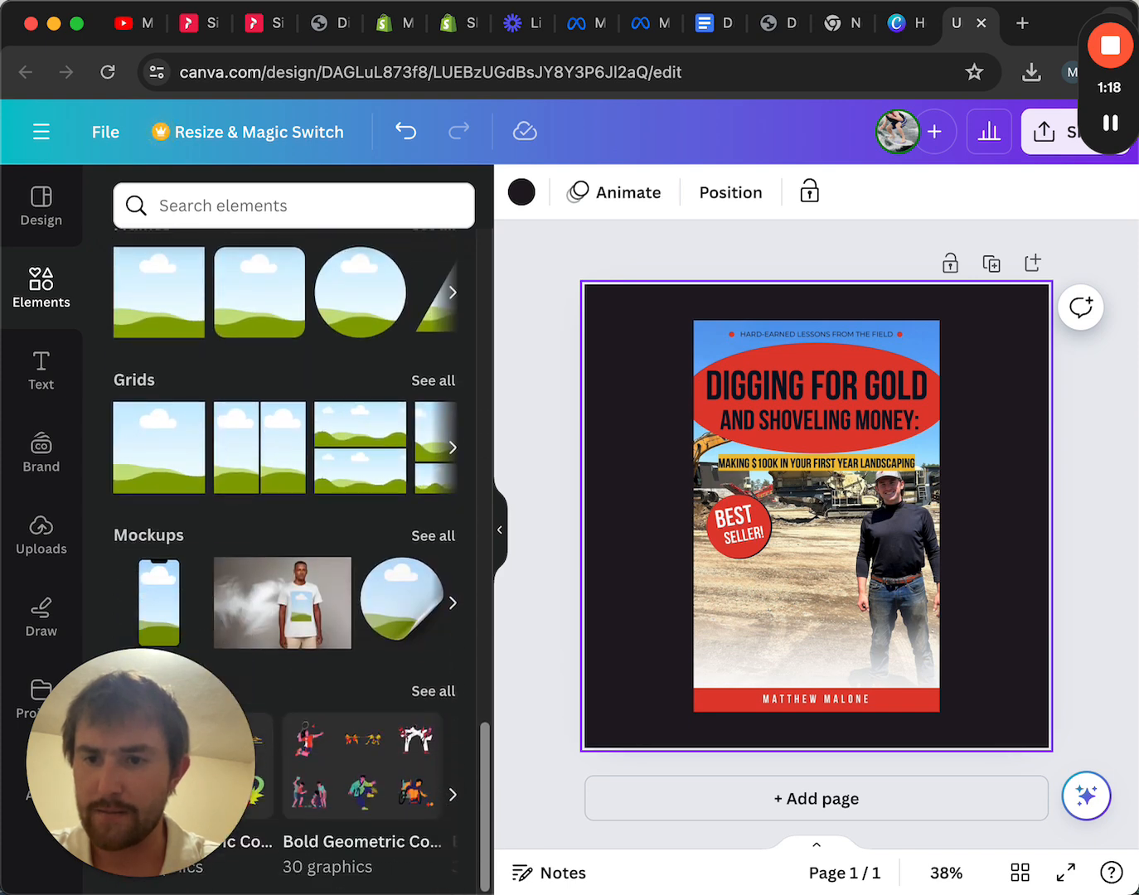
pyautogui.scroll(4, 447, 885)
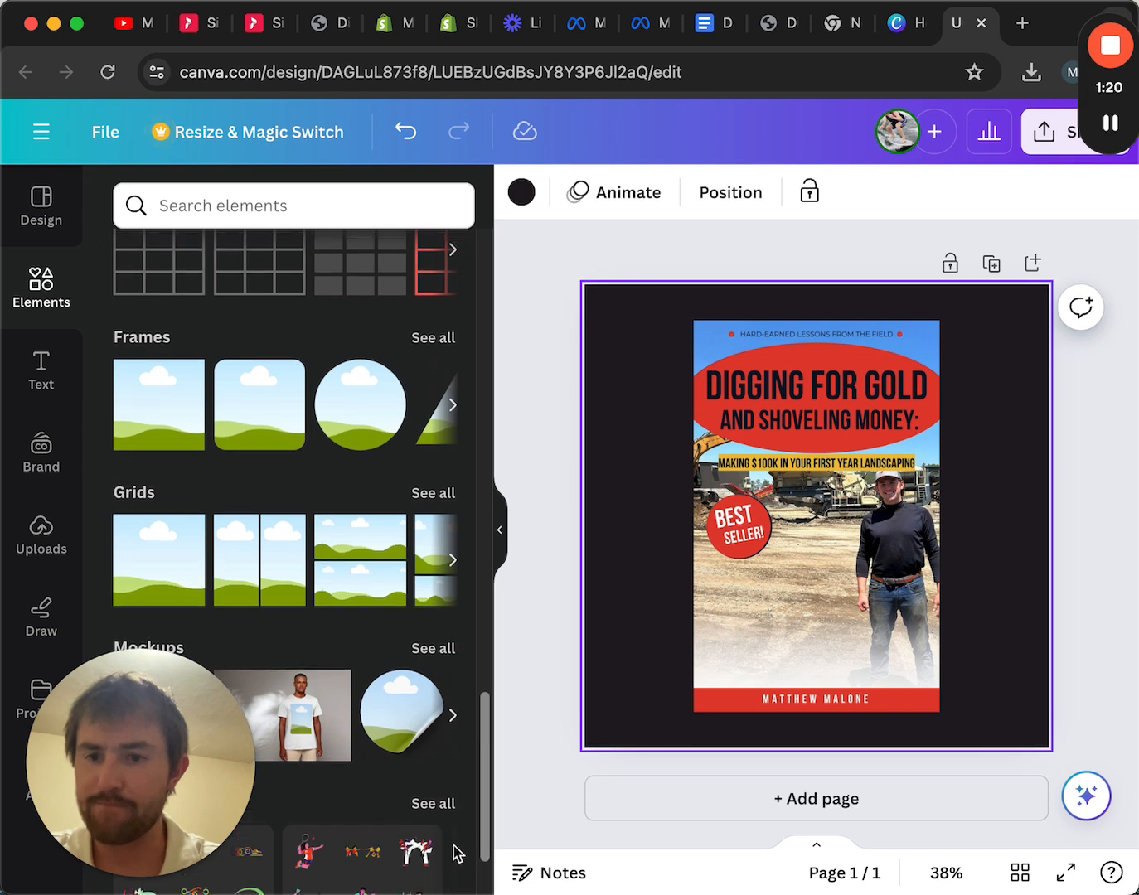
pyautogui.moveTo(462, 844); pyautogui.dragTo(479, 721)
pyautogui.click(52, 381)
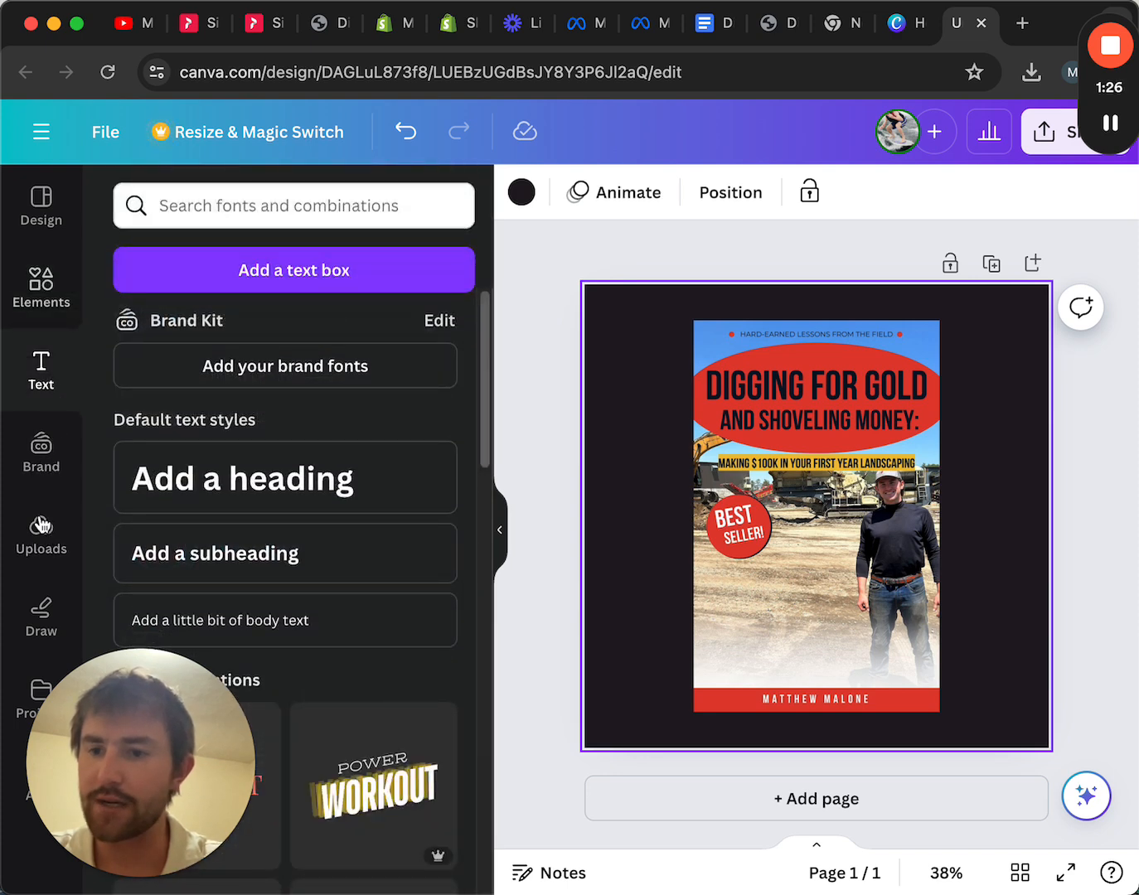
pyautogui.click(53, 285)
# Step: Search the design templates for "book ad"
pyautogui.click(55, 206)
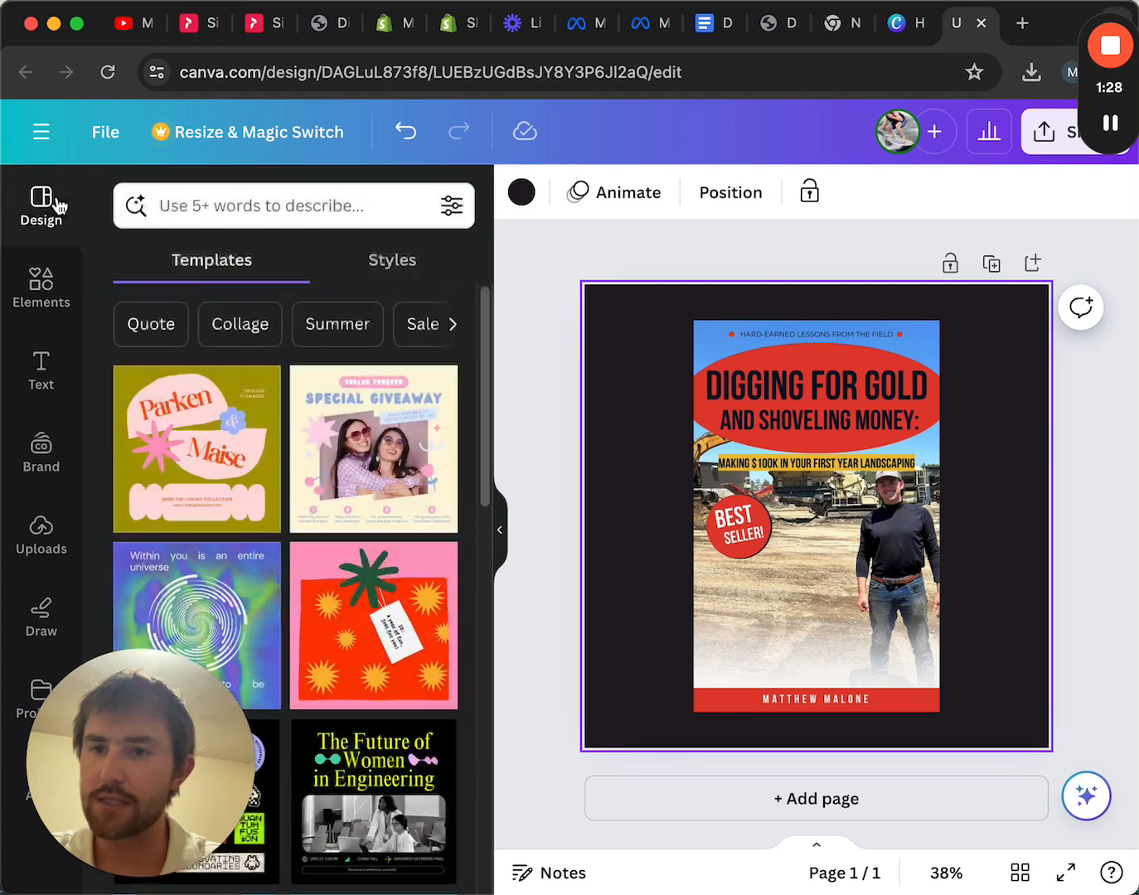
pyautogui.moveTo(484, 445); pyautogui.dragTo(493, 327)
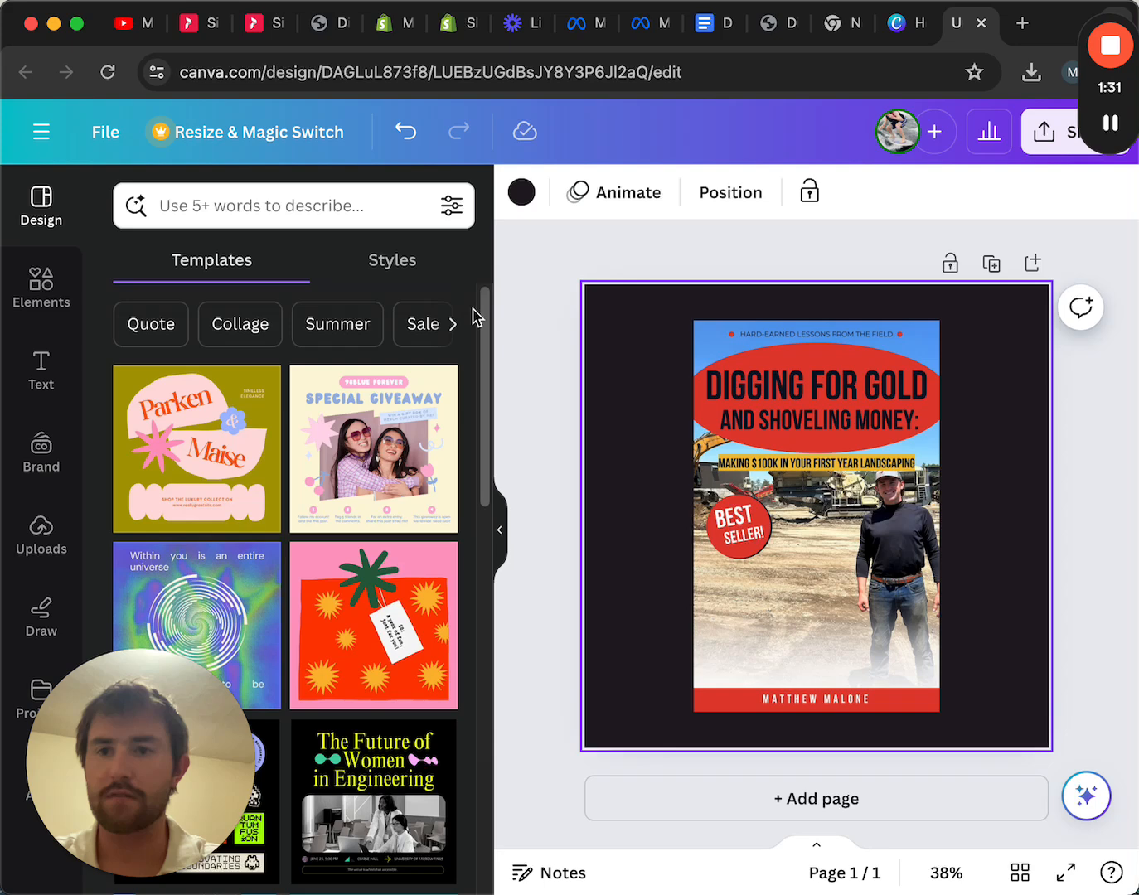
pyautogui.click(340, 205)
pyautogui.write('book')
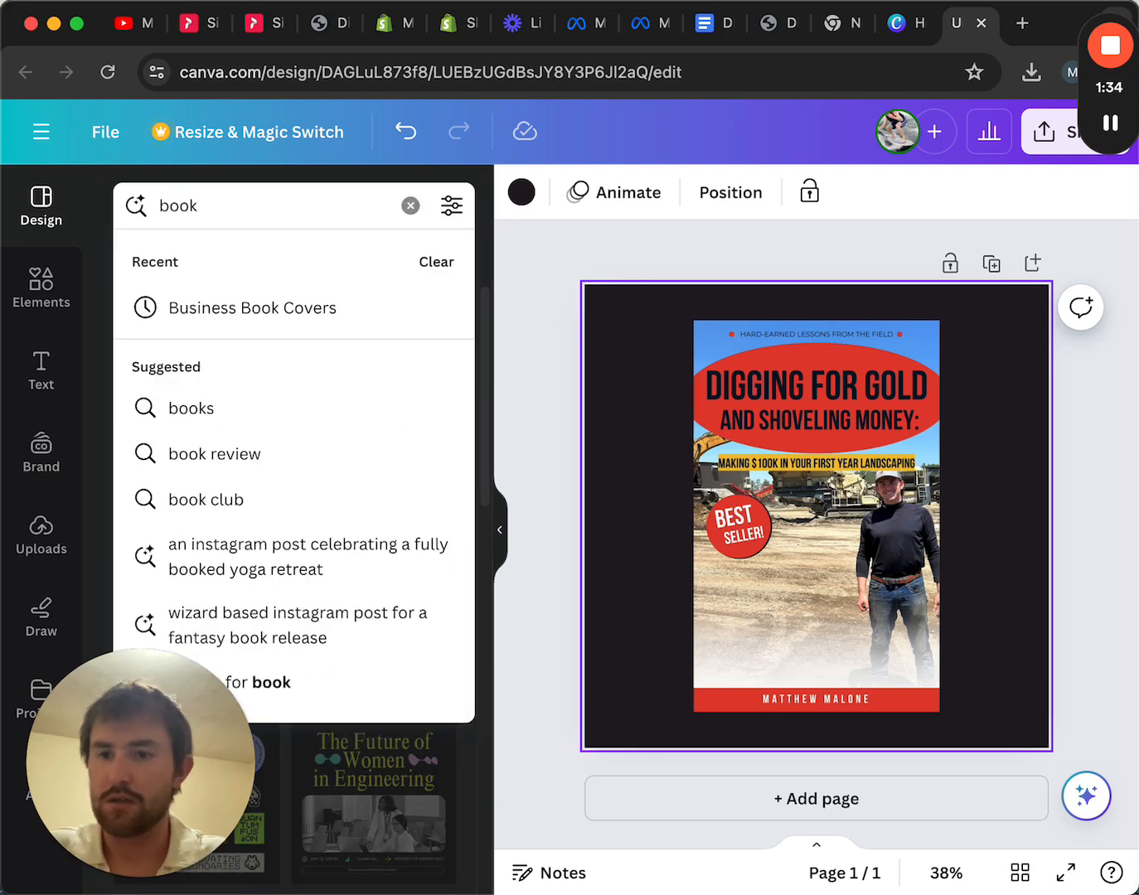
pyautogui.write(' ad')
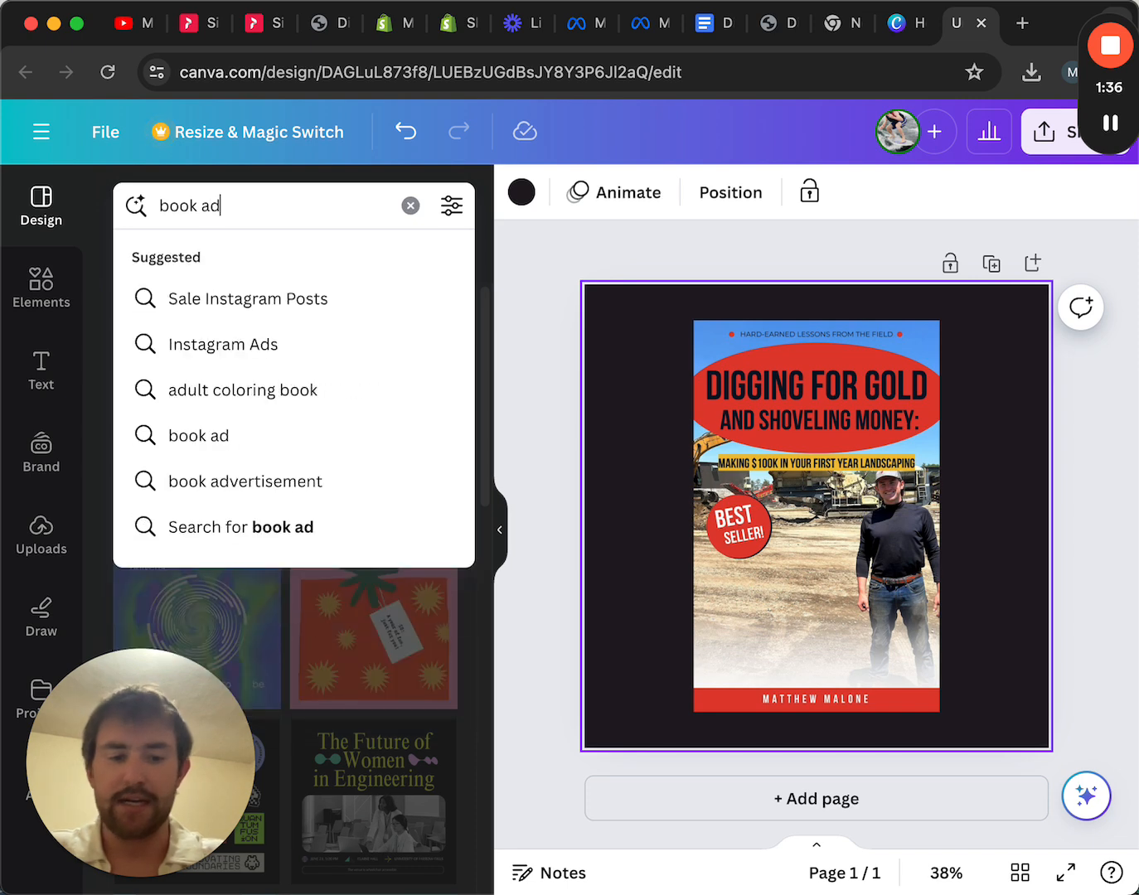
pyautogui.press('Return')
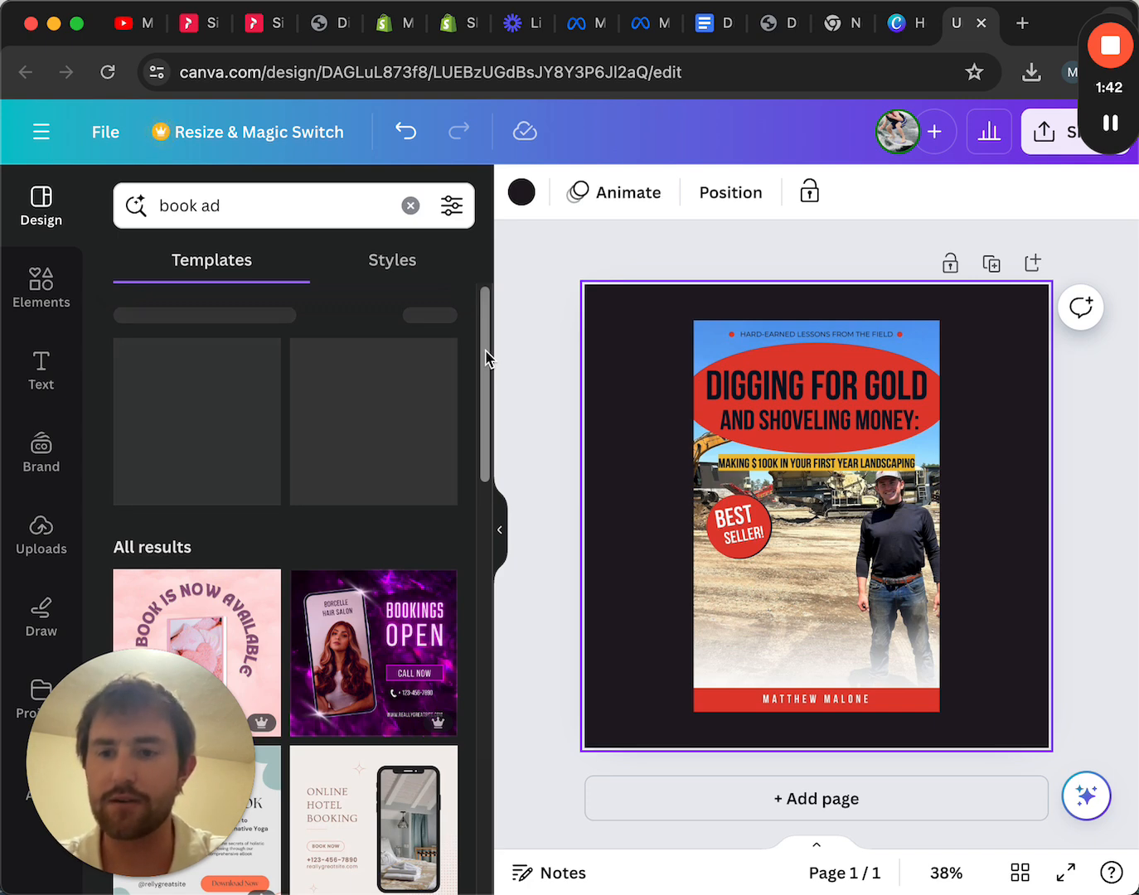
# Step: Find the black "Book Cover" mockup template with two tilted books among the results and apply it to the page
pyautogui.moveTo(483, 380); pyautogui.dragTo(487, 490)
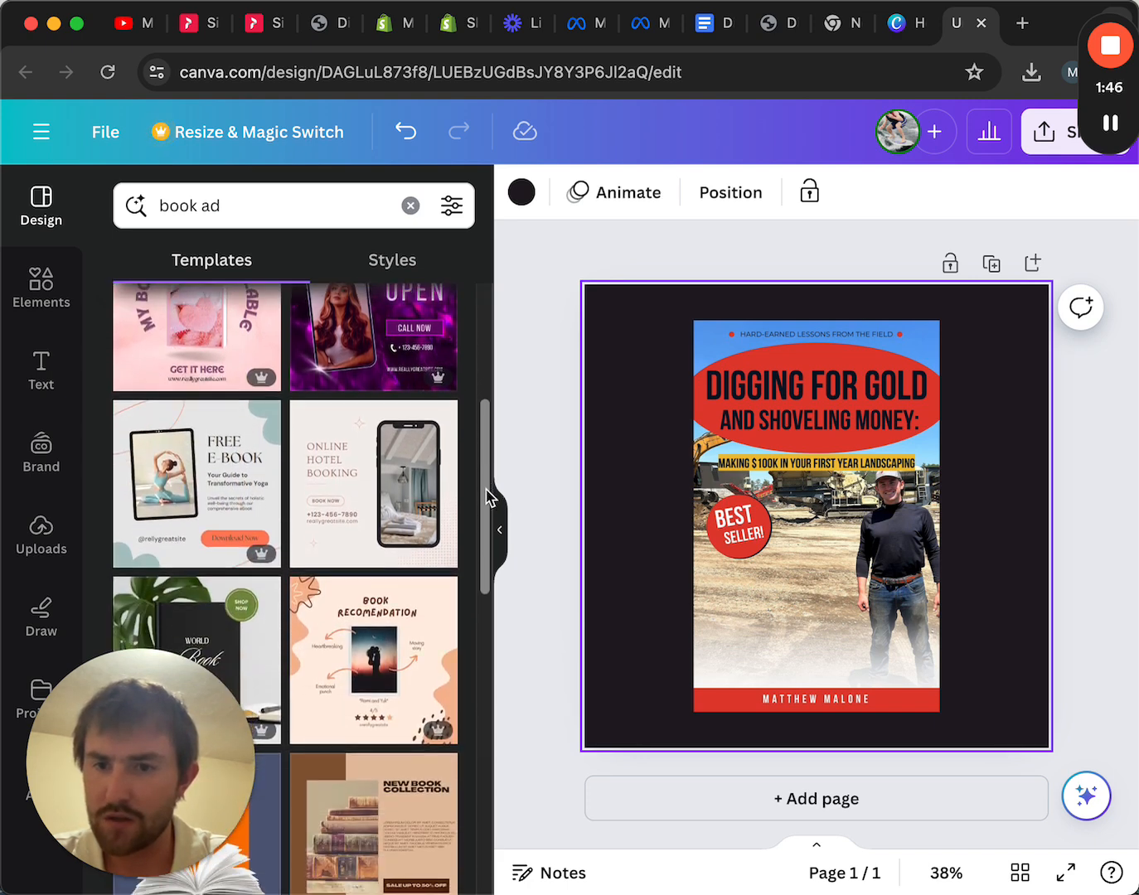
pyautogui.scroll(-2, 488, 509)
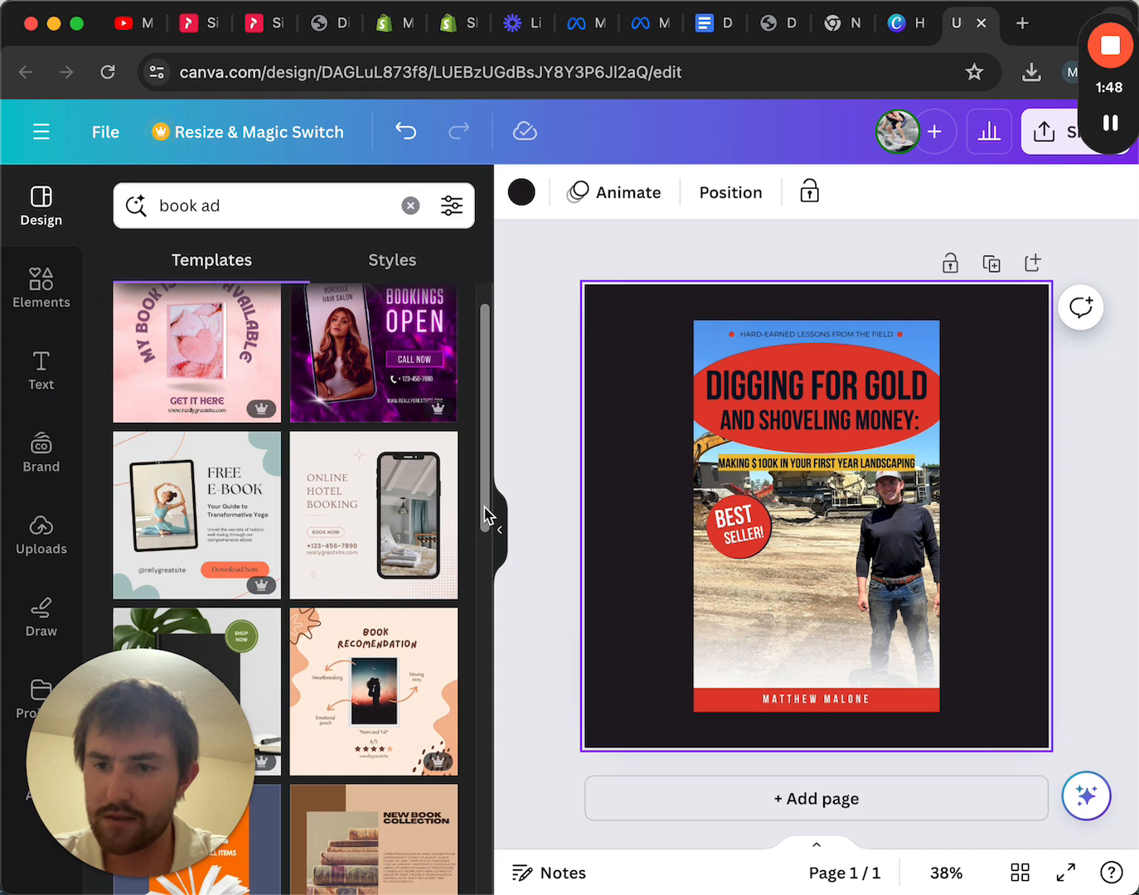
pyautogui.scroll(2, 486, 497)
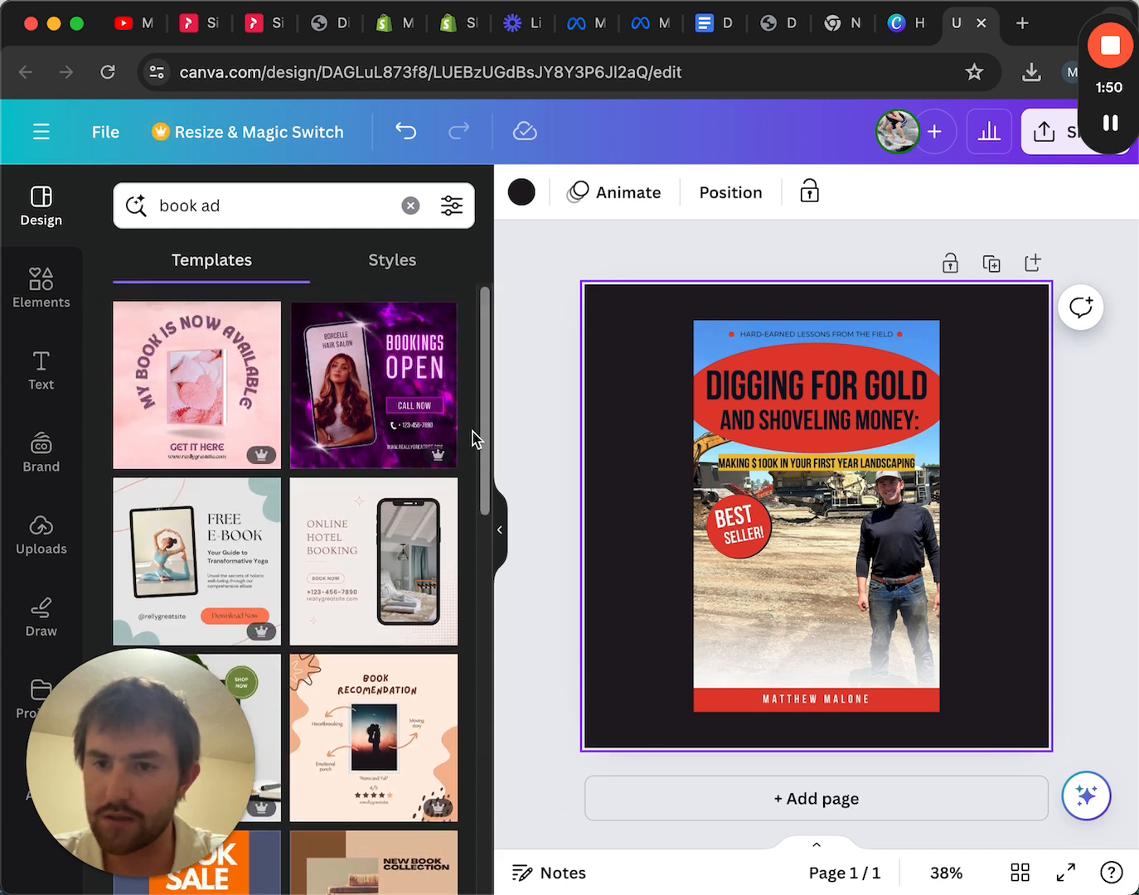
pyautogui.scroll(-10, 472, 462)
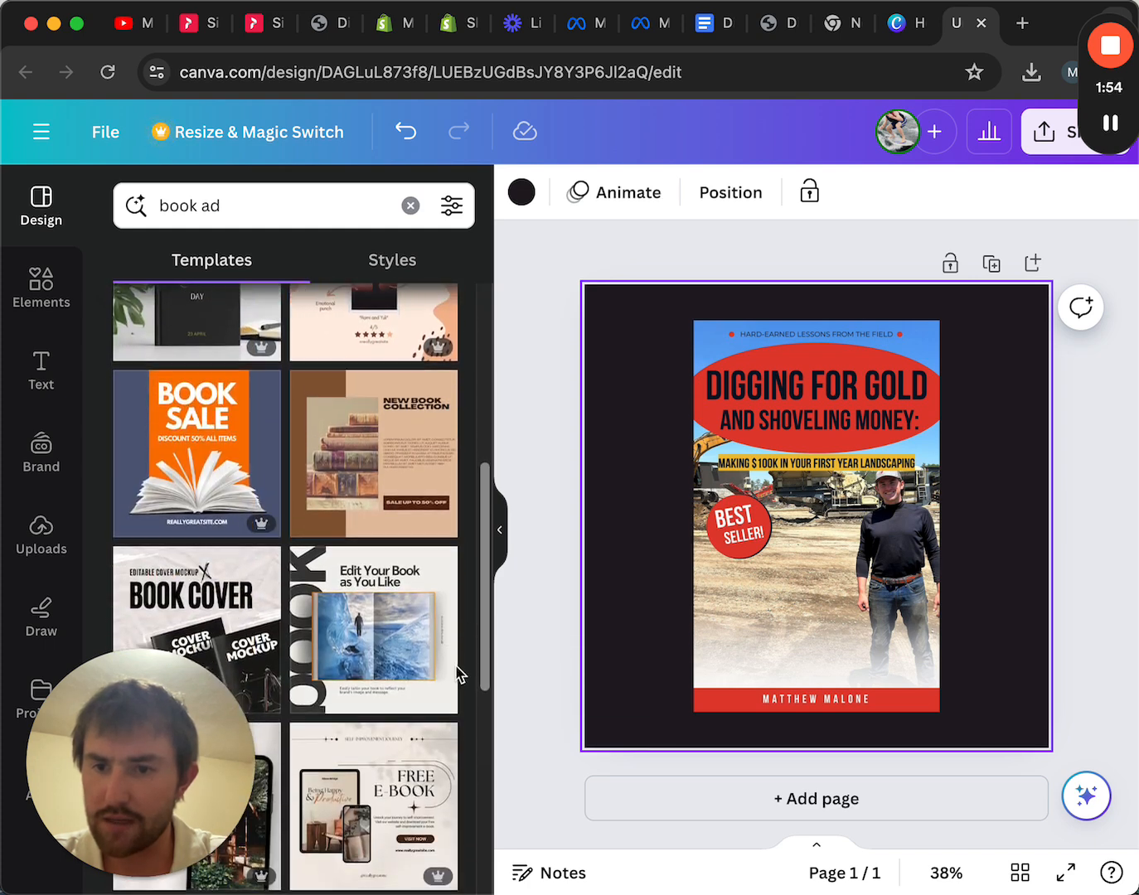
pyautogui.scroll(-4, 455, 704)
pyautogui.scroll(-2, 448, 738)
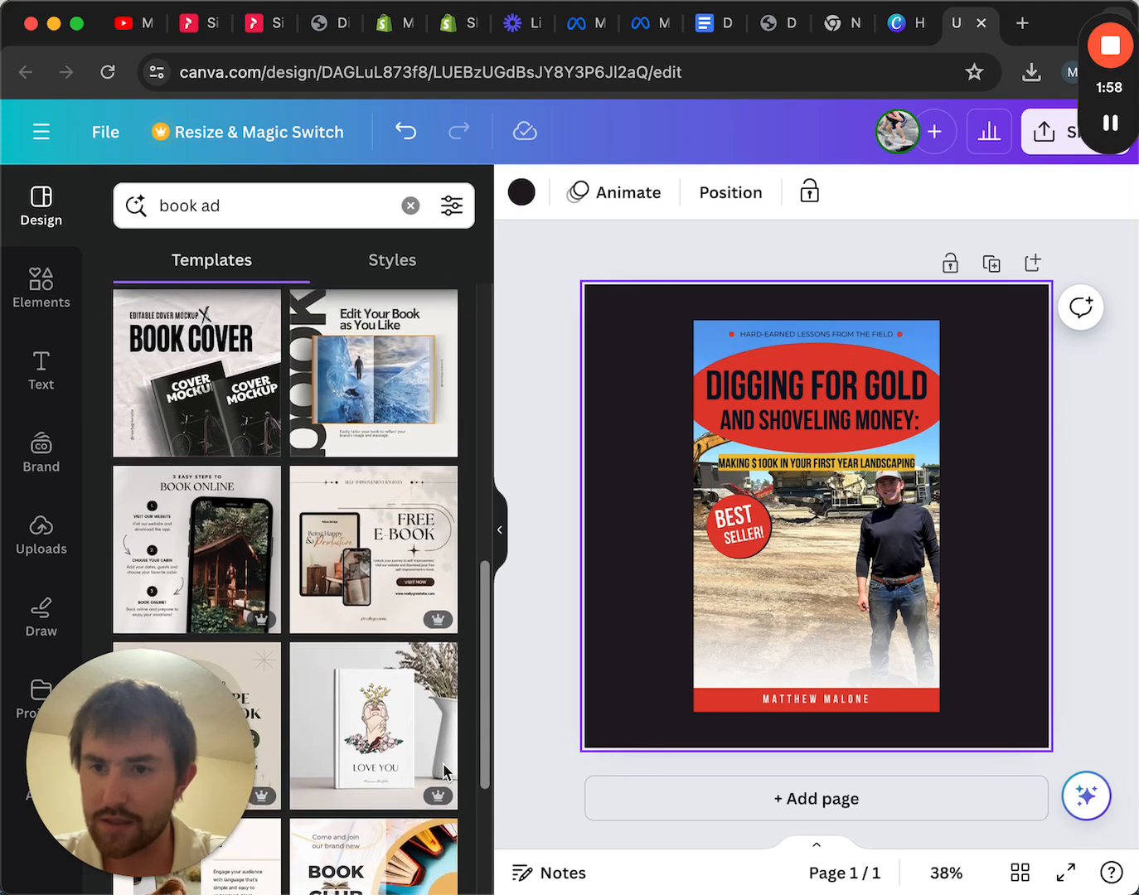
pyautogui.scroll(-1, 445, 772)
pyautogui.scroll(2, 332, 623)
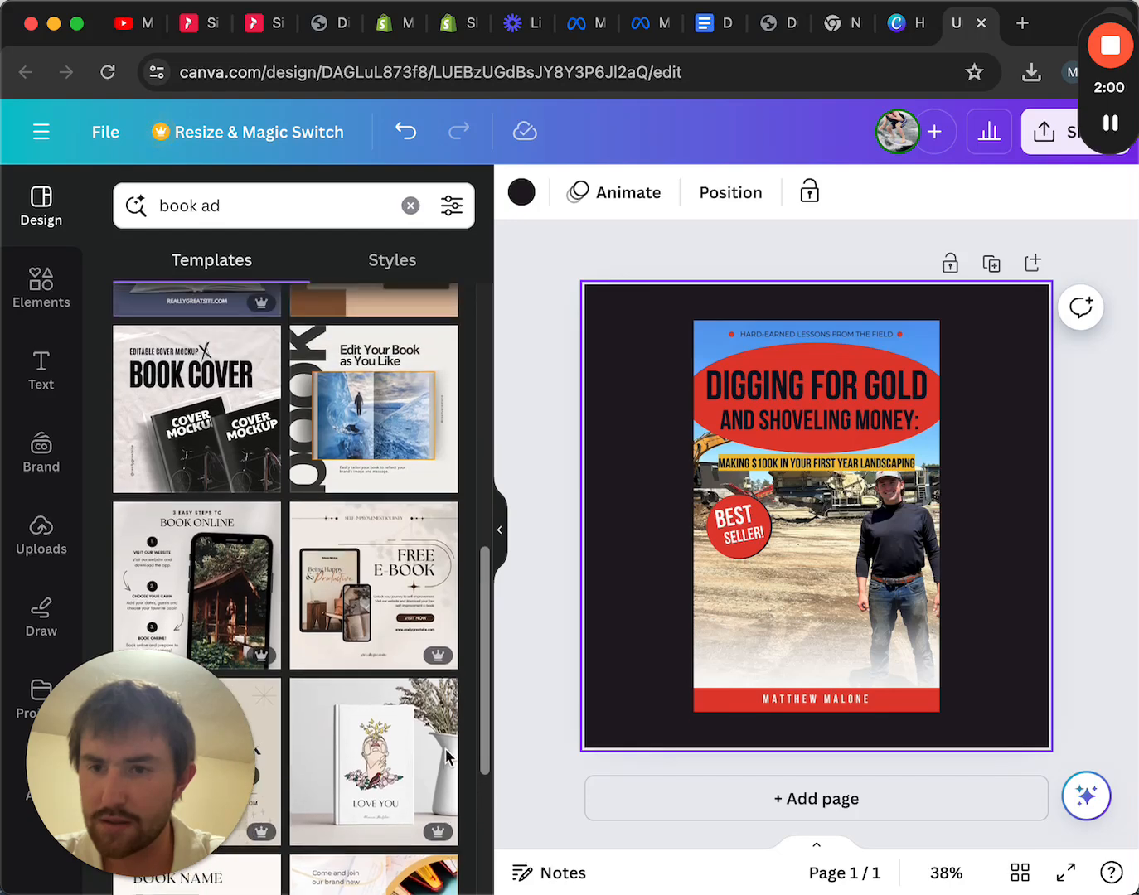
pyautogui.moveTo(150, 401); pyautogui.dragTo(662, 378)
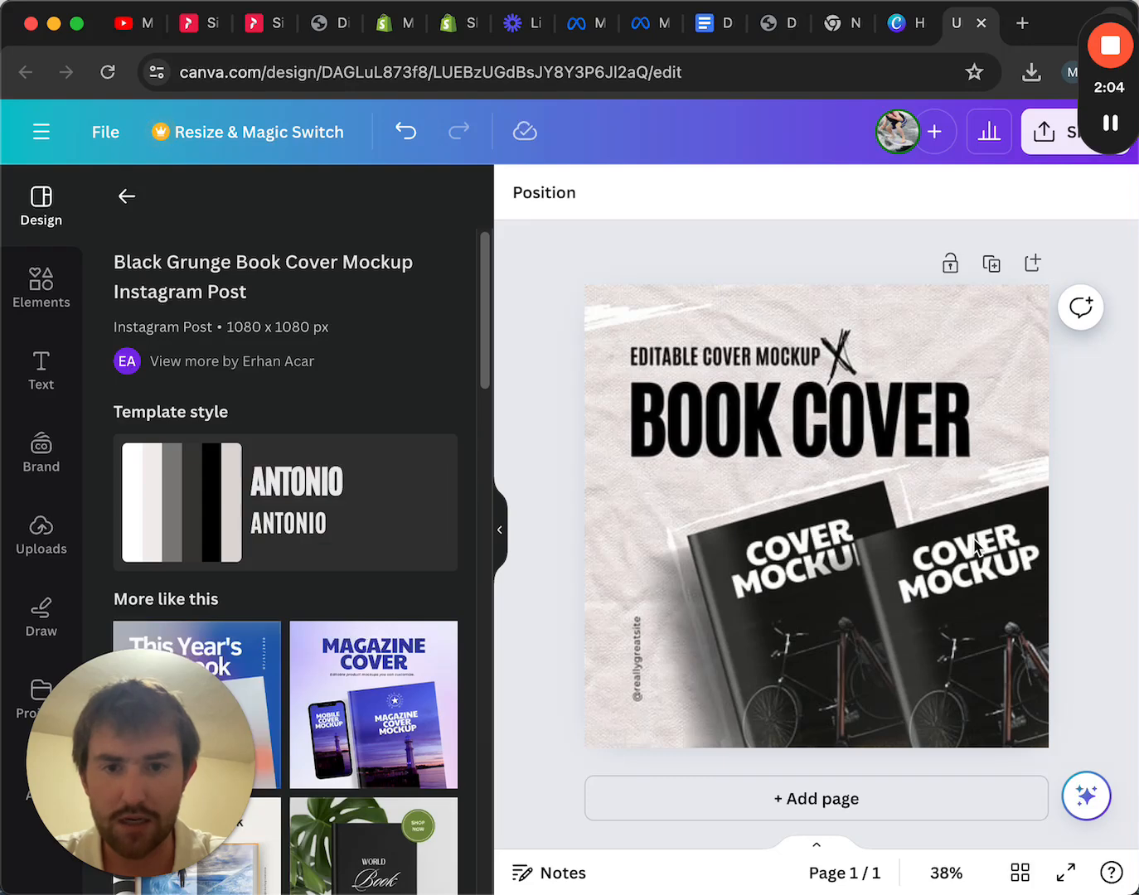
# Step: Replace the left mockup book's cover picture with the "Digging for Gold" book cover image file
pyautogui.click(947, 552)
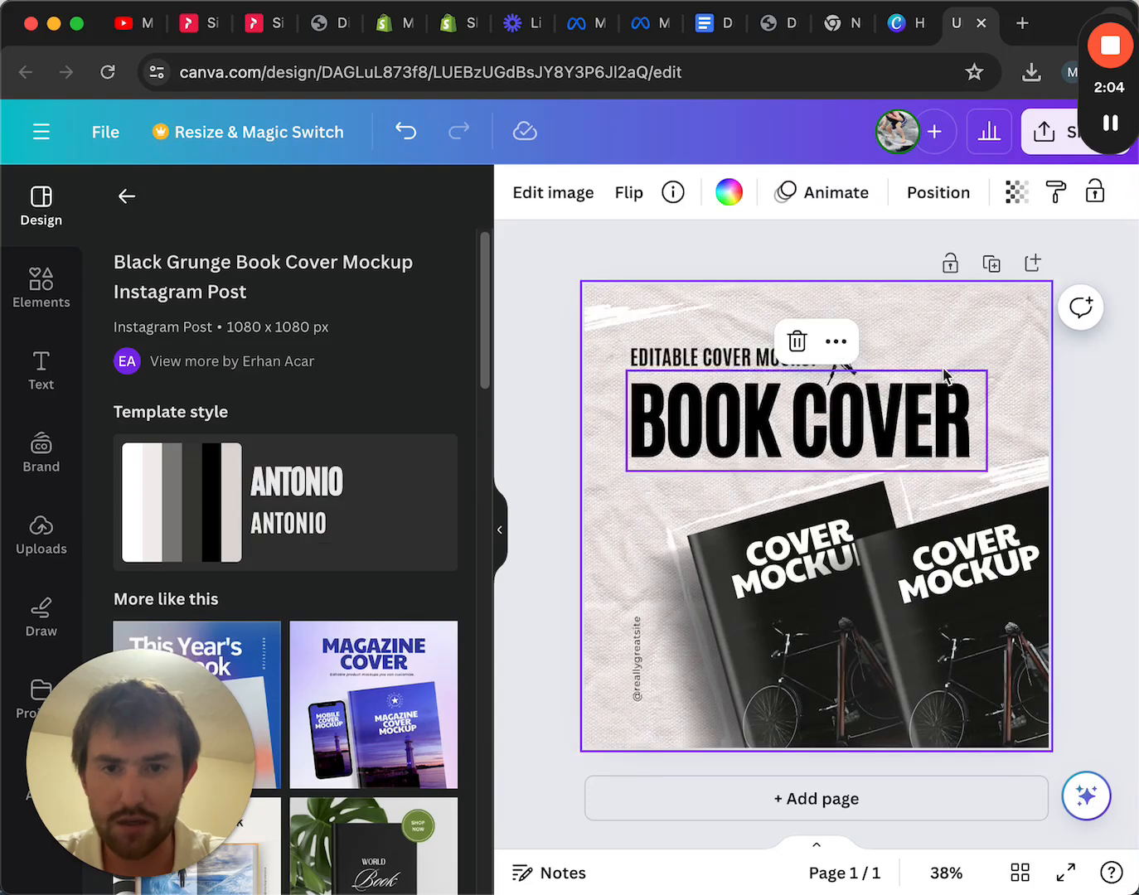
pyautogui.click(796, 637)
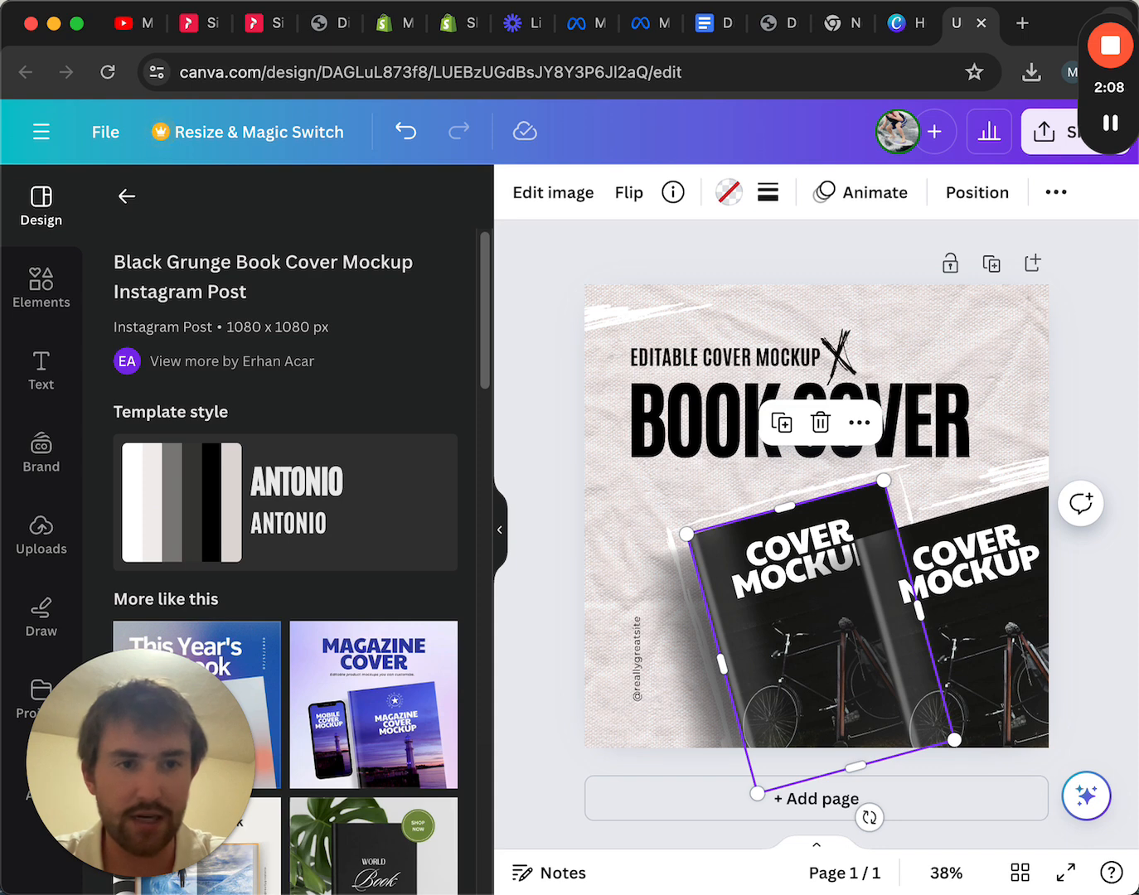
pyautogui.moveTo(1138, 597); pyautogui.dragTo(827, 745)
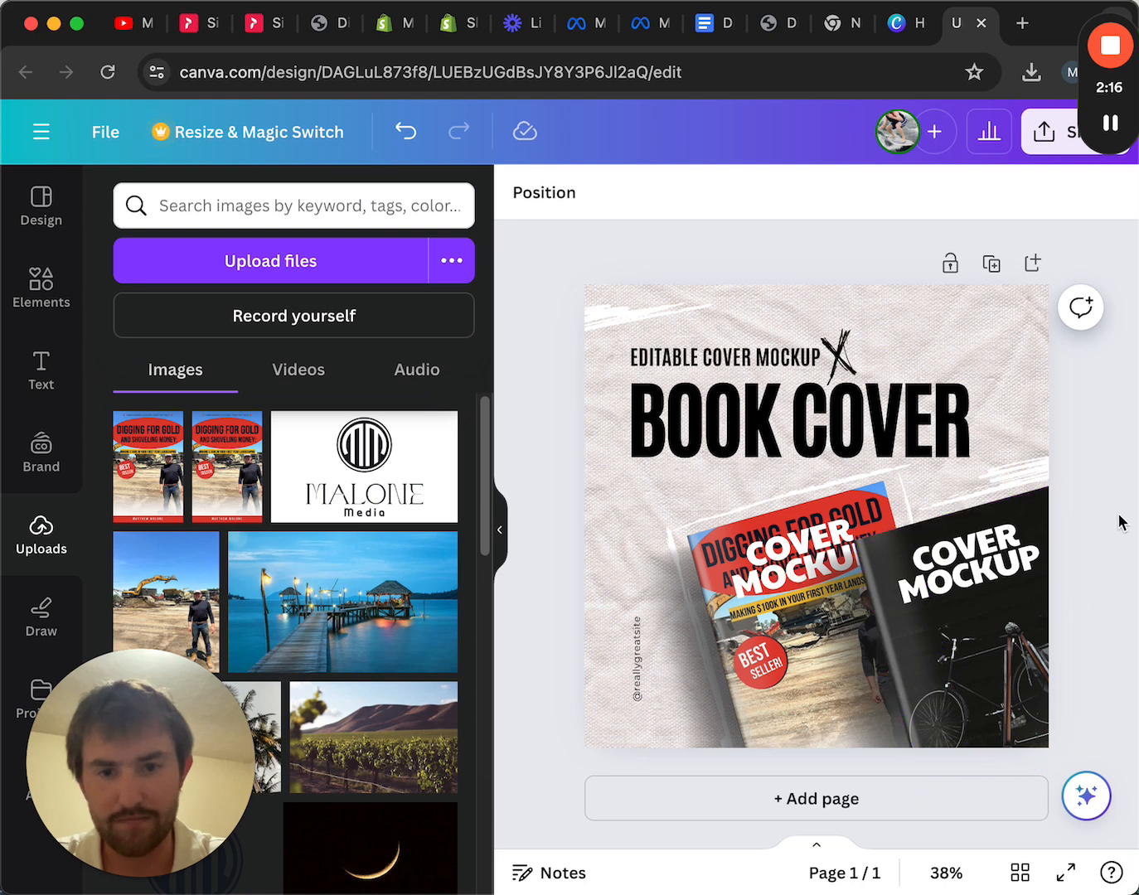
# Step: Delete the "COVER MOCKUP" text over the left book and the white sketched outline around that book
pyautogui.click(794, 545)
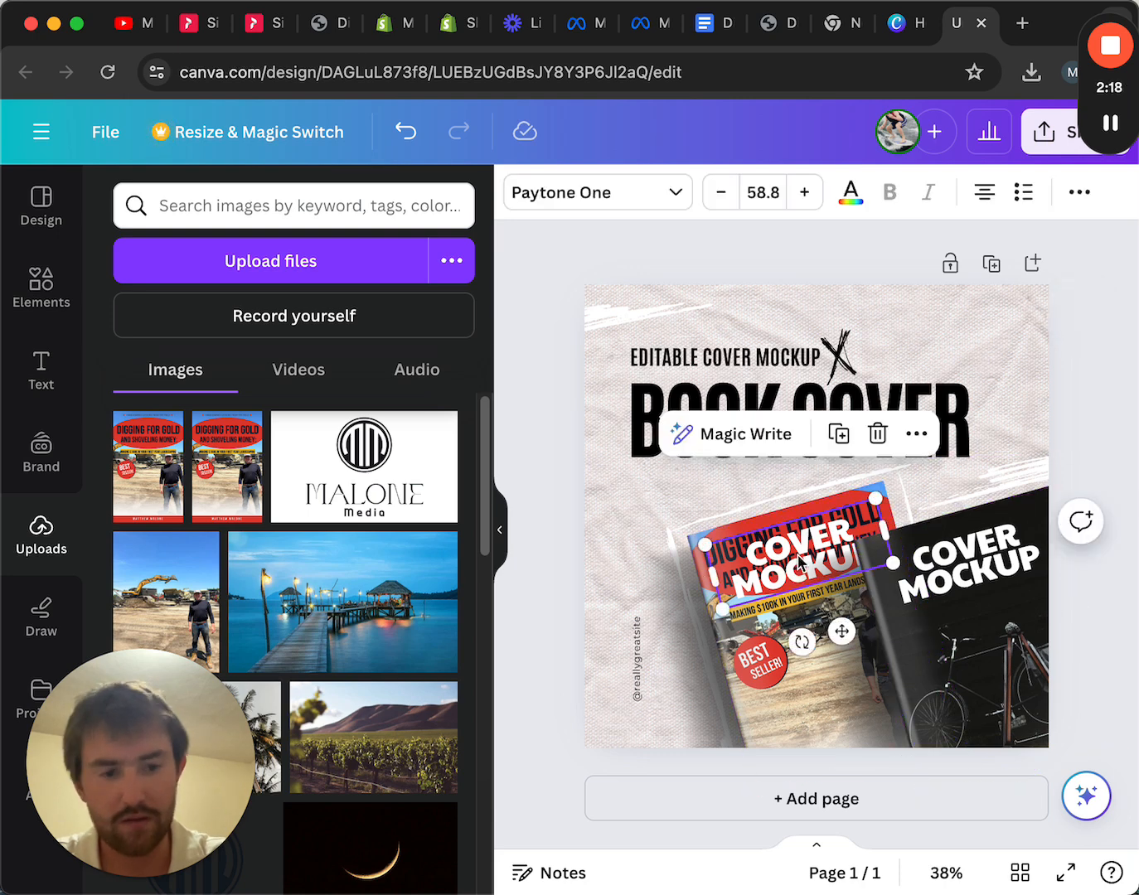
pyautogui.press('BackSpace')
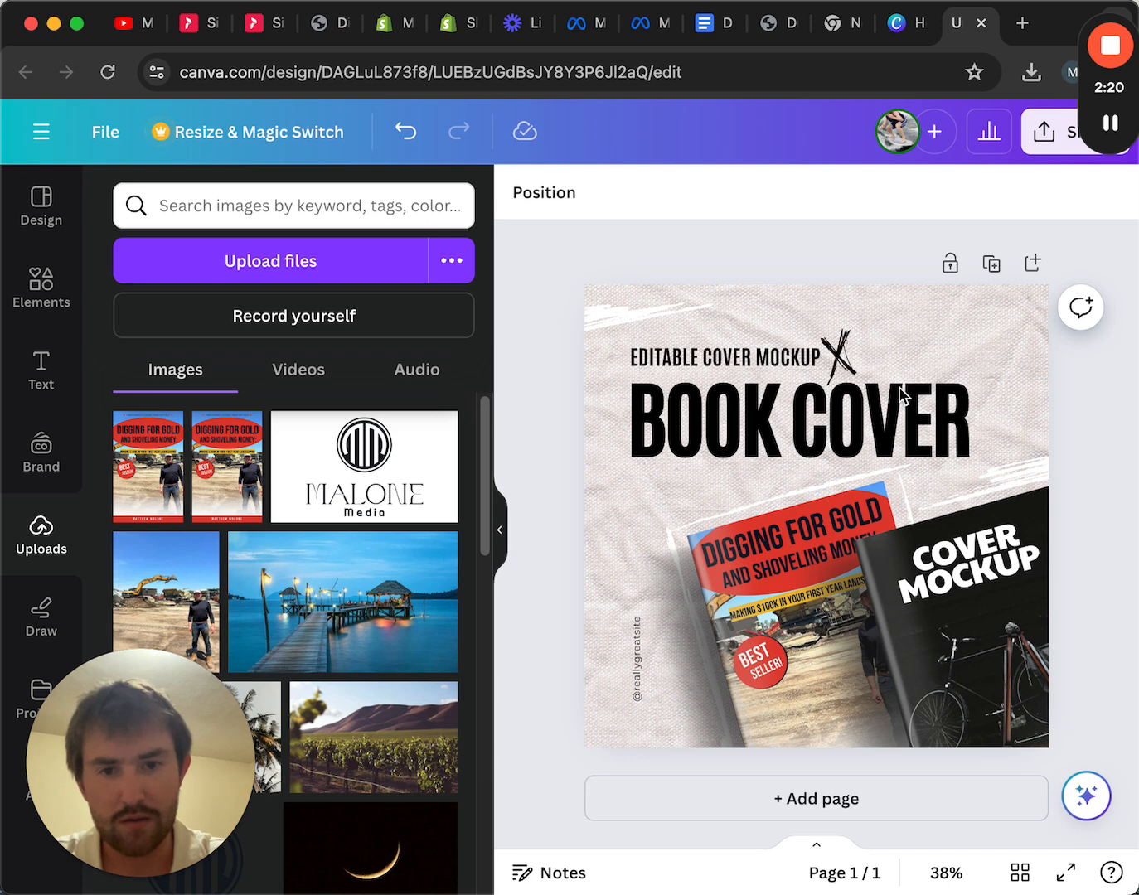
pyautogui.click(796, 501)
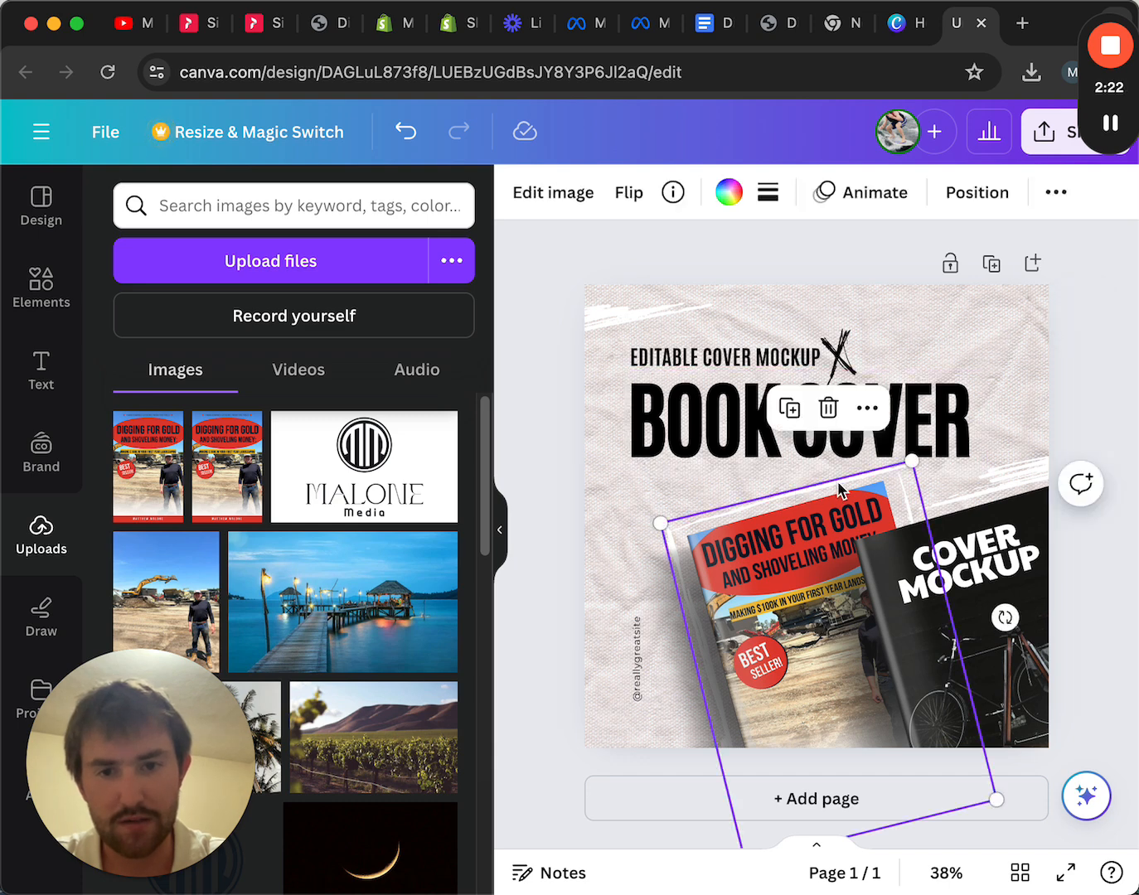
pyautogui.press('BackSpace')
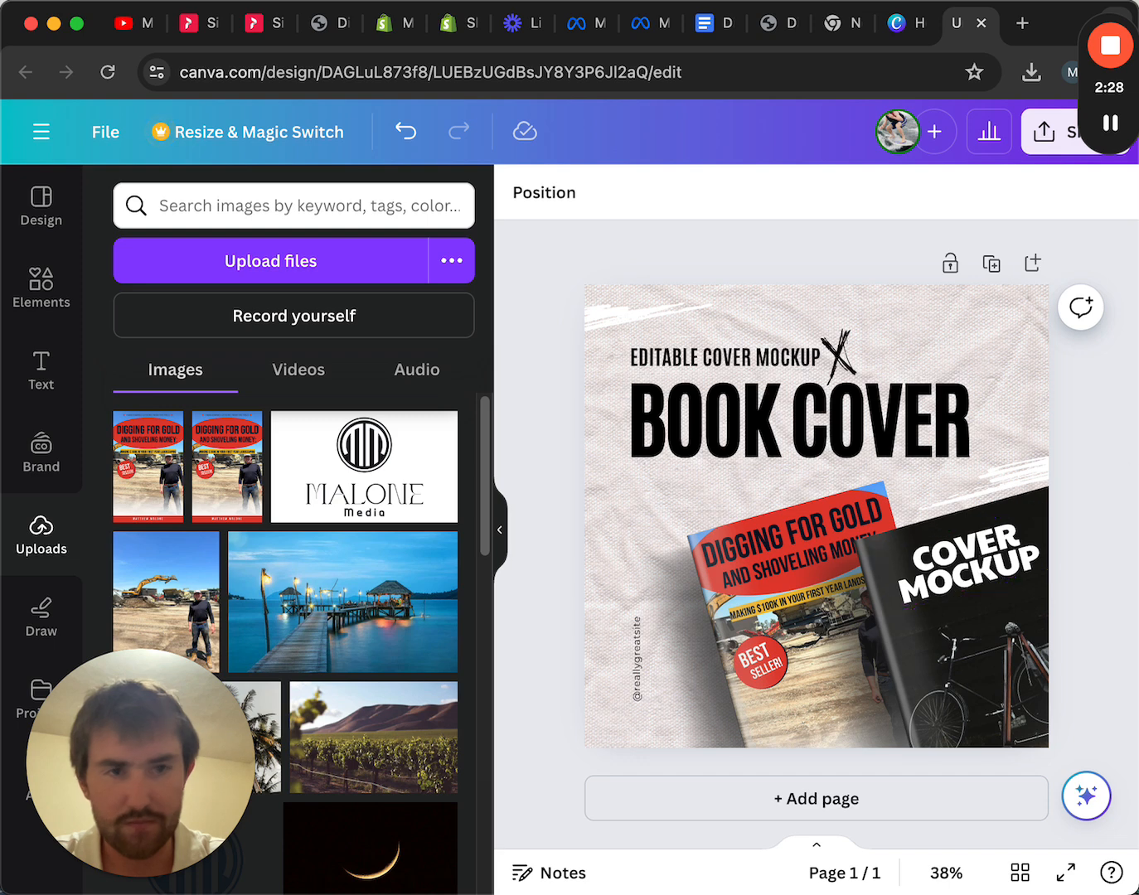
# Step: Delete the right mockup book, including its "COVER MOCKUP" text and black bicycle cover picture
pyautogui.moveTo(1137, 672); pyautogui.dragTo(986, 614)
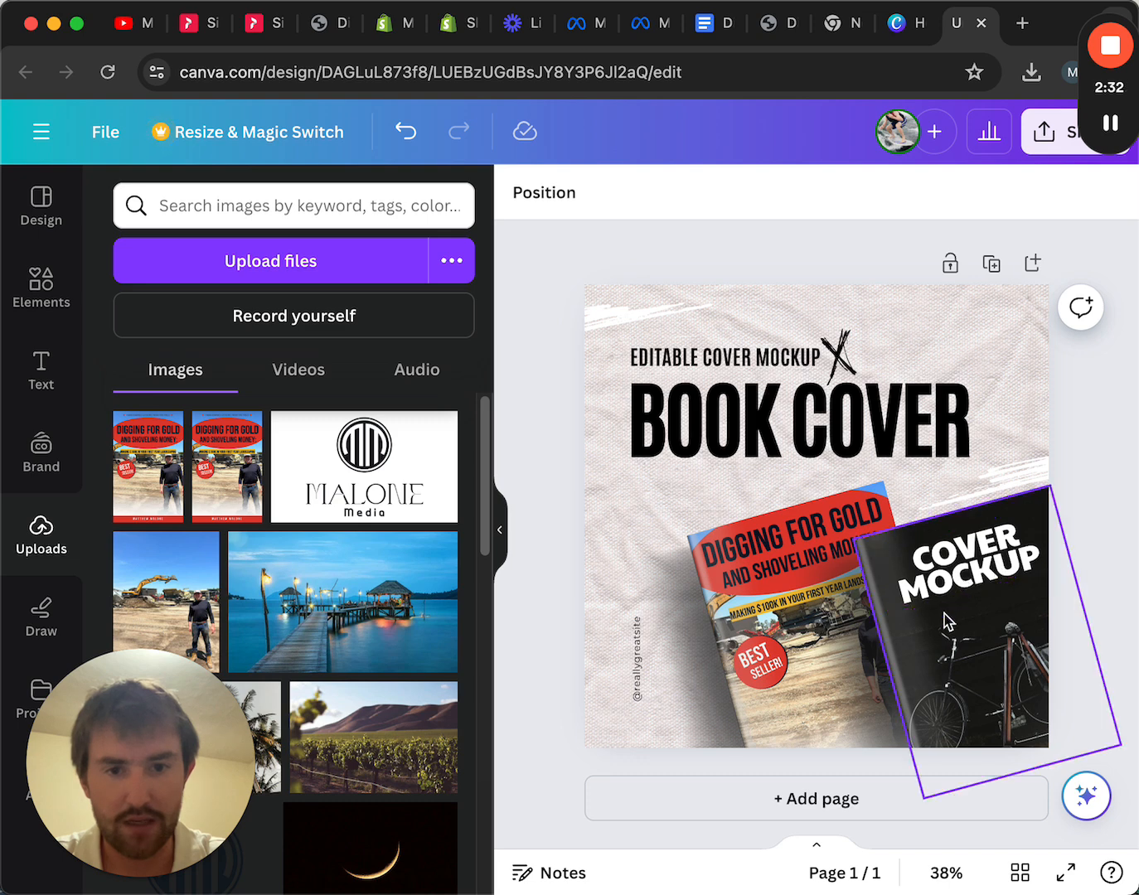
pyautogui.click(953, 587)
pyautogui.press('BackSpace')
pyautogui.click(957, 577)
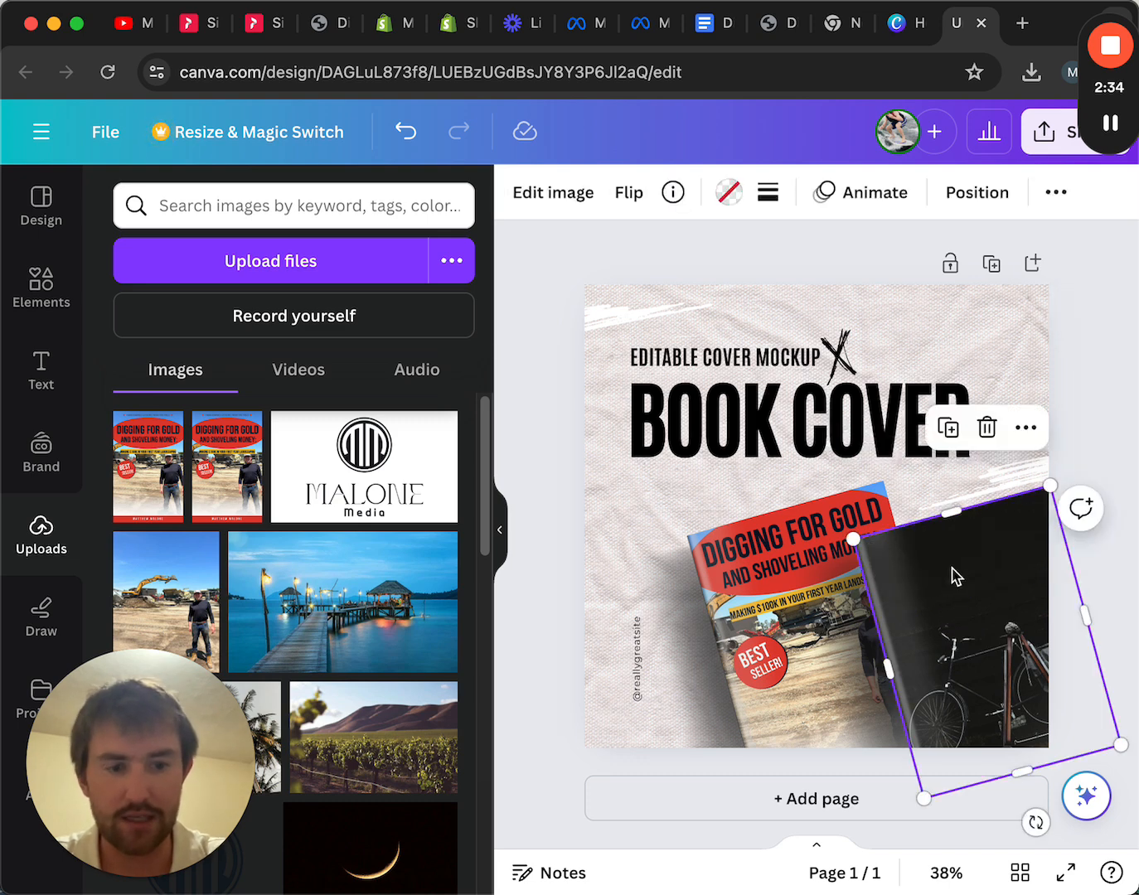
pyautogui.press('BackSpace')
pyautogui.press('BackSpace')
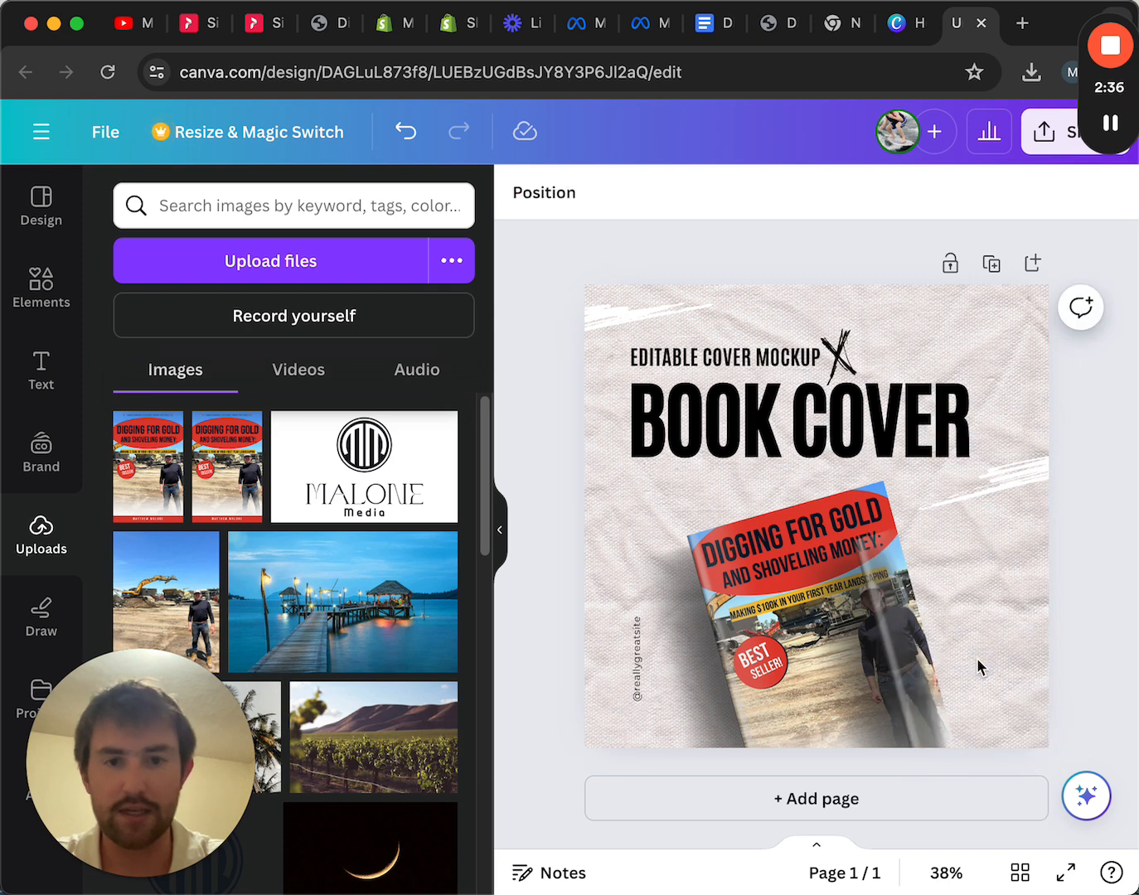
# Step: Delete the leftover highlight and shadow overlays lying across the right side of the "Digging for Gold" book
pyautogui.click(888, 640)
pyautogui.press('BackSpace')
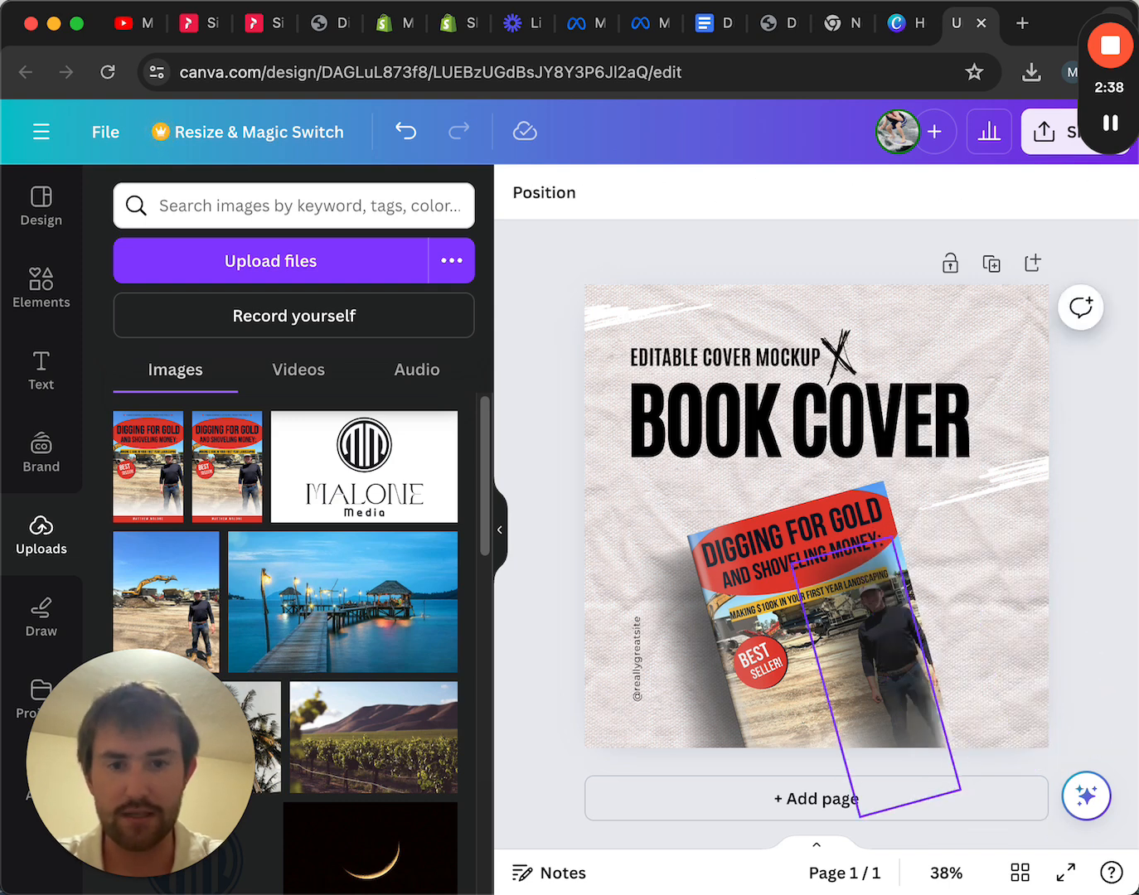
pyautogui.click(862, 645)
pyautogui.press('BackSpace')
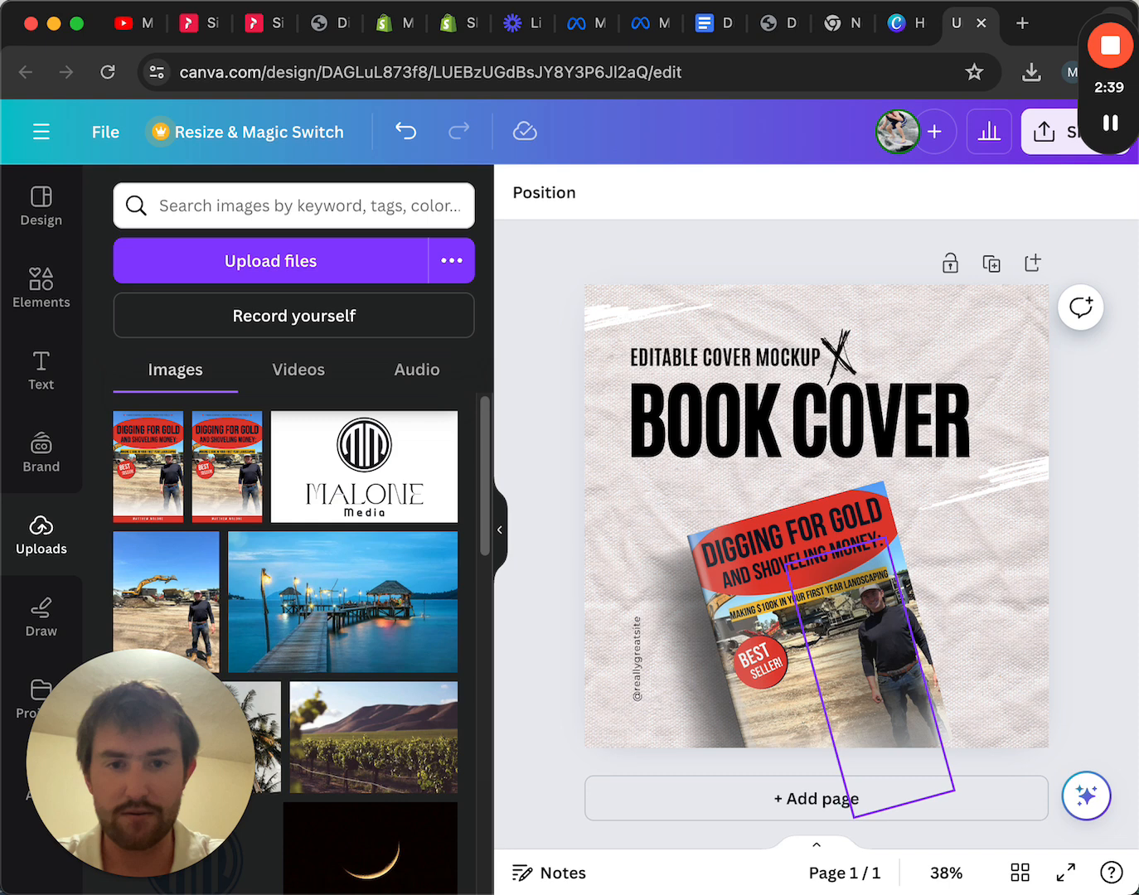
pyautogui.click(864, 644)
pyautogui.press('BackSpace')
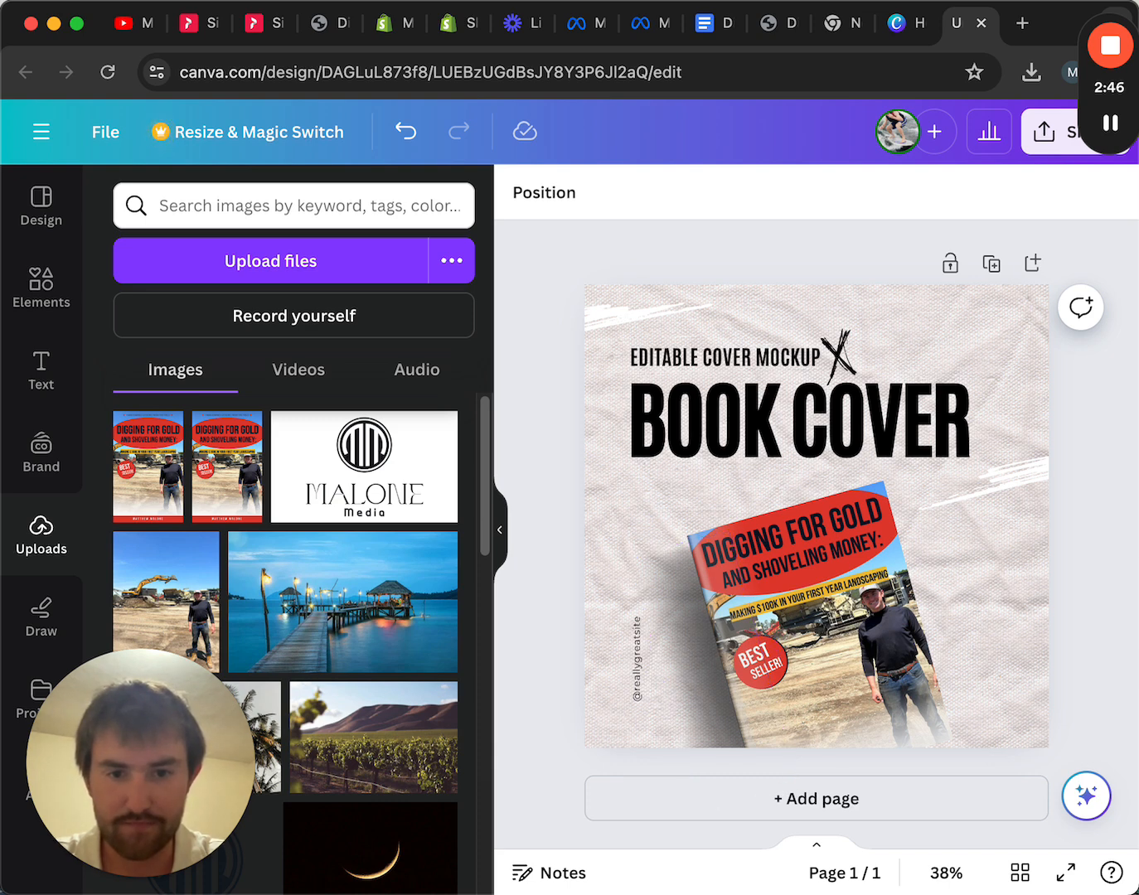
# Step: Try placing the uploaded "Digging for Gold" cover image onto the tilted book again, and undo it
pyautogui.click(769, 365)
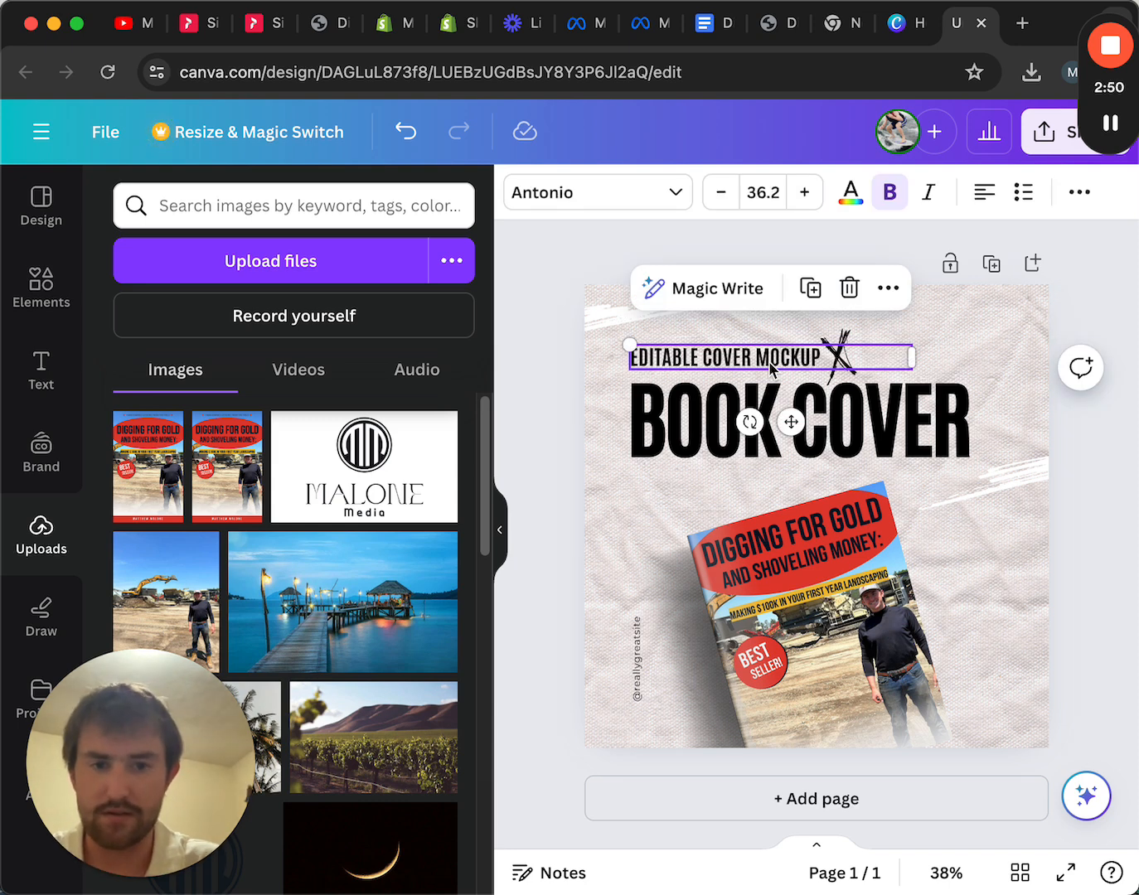
pyautogui.click(820, 517)
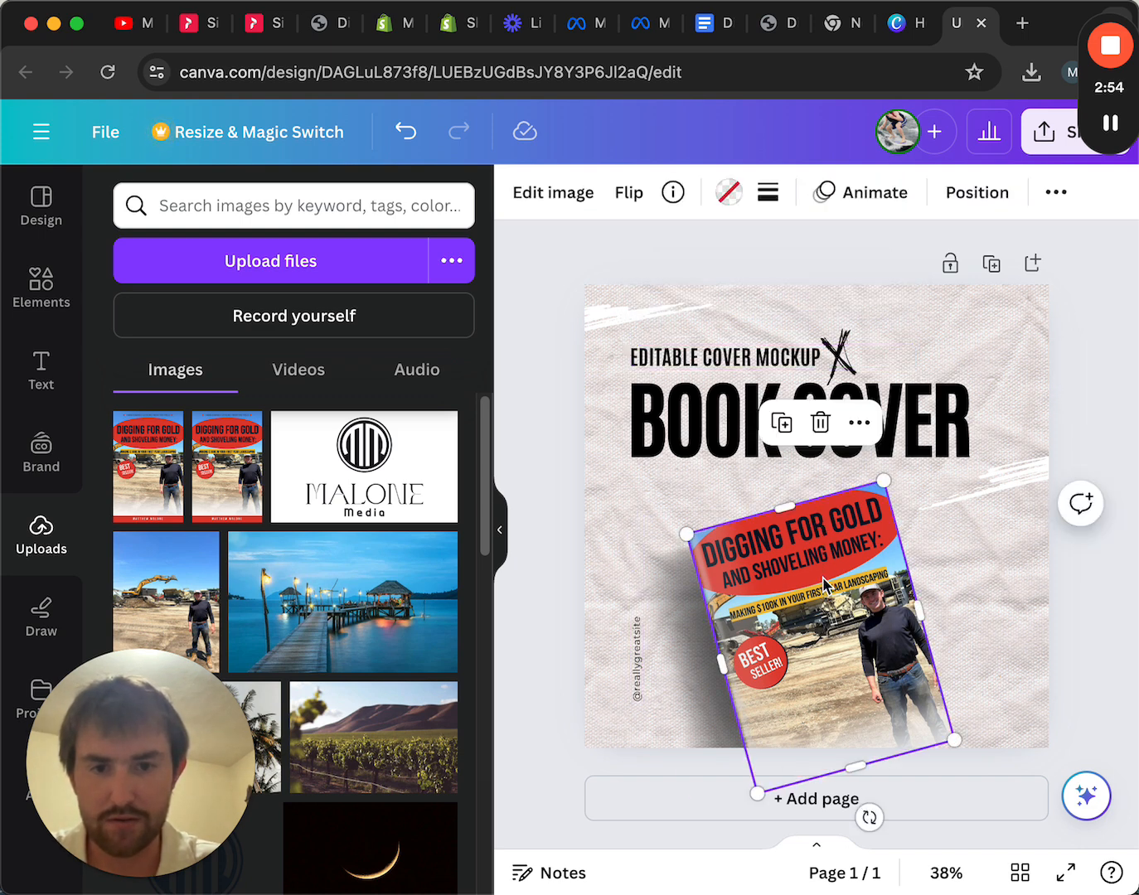
pyautogui.moveTo(828, 584); pyautogui.dragTo(830, 586)
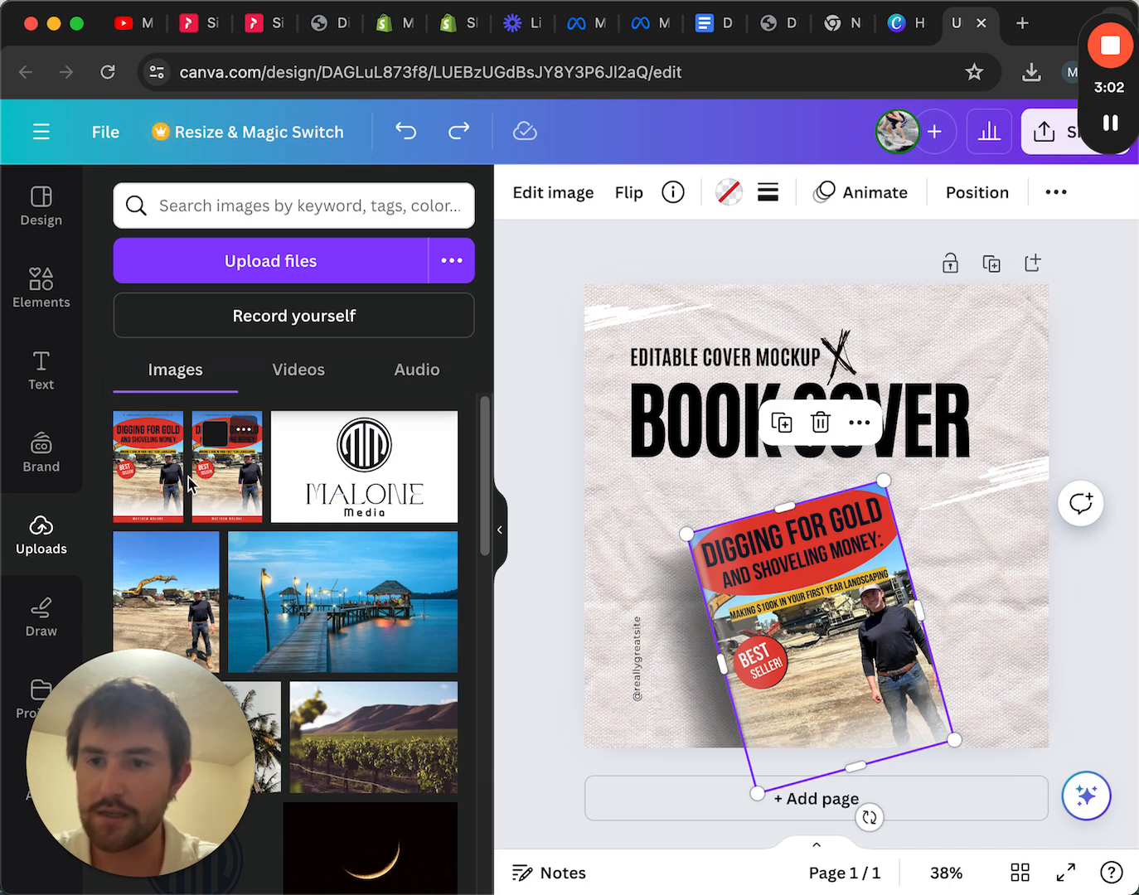
pyautogui.moveTo(142, 483); pyautogui.dragTo(736, 575)
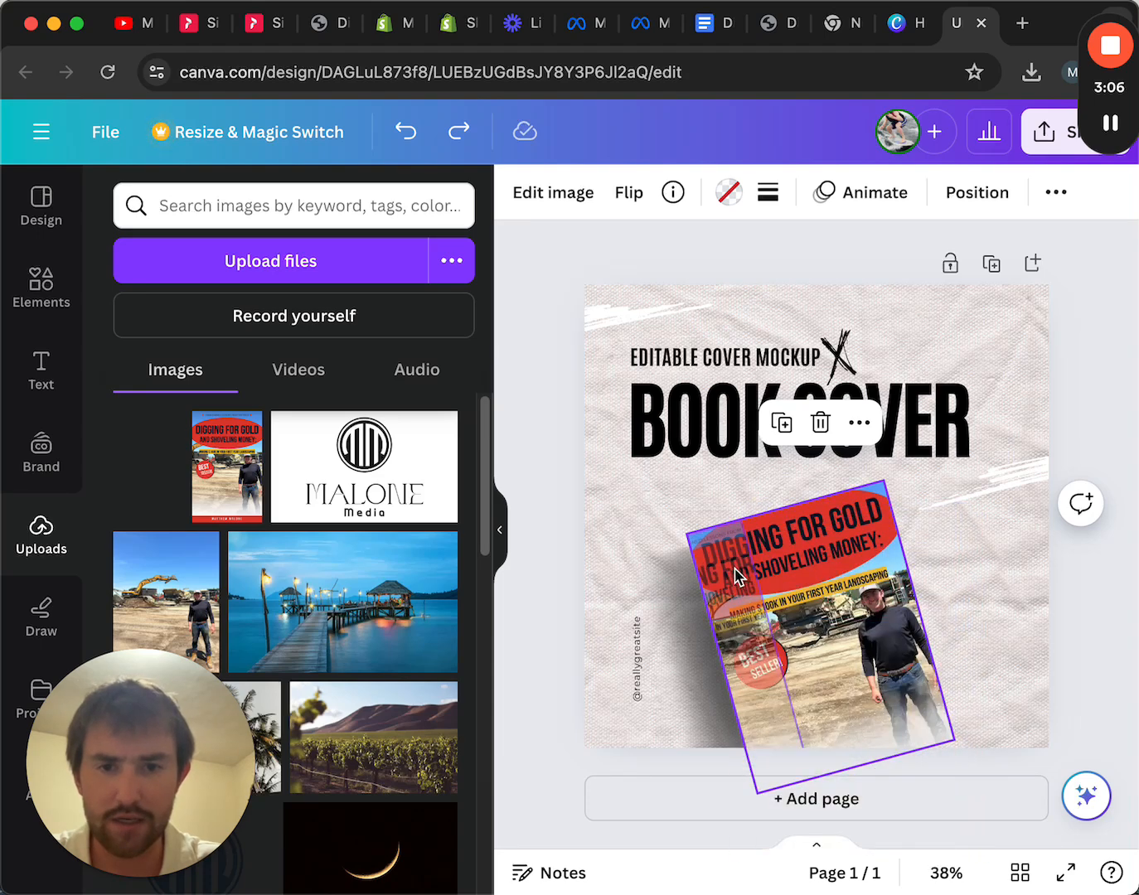
pyautogui.moveTo(775, 638); pyautogui.dragTo(837, 605)
pyautogui.press('super+z')
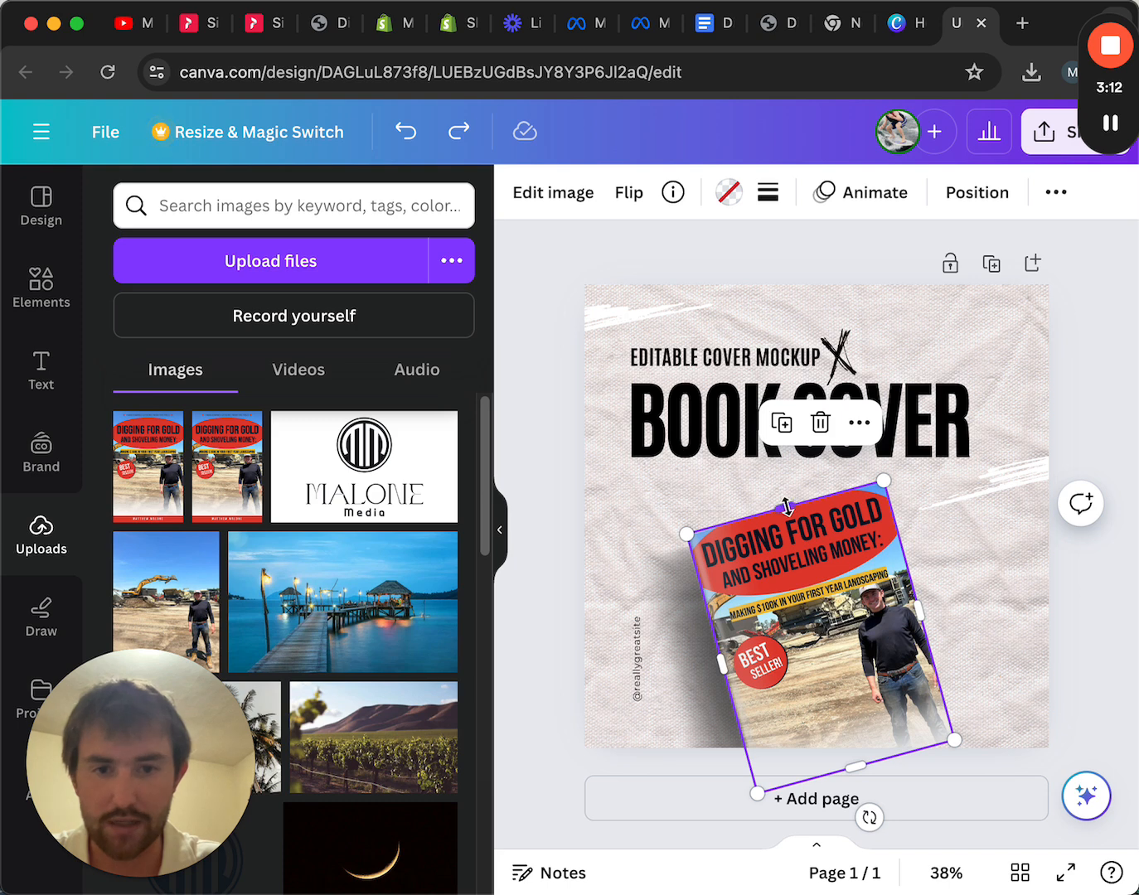
# Step: Try trimming the top edge of the tilted book's cover picture, and undo it
pyautogui.moveTo(783, 503)
pyautogui.mouseDown()
pyautogui.moveTo(758, 455)
pyautogui.moveTo(781, 518)
pyautogui.mouseUp()
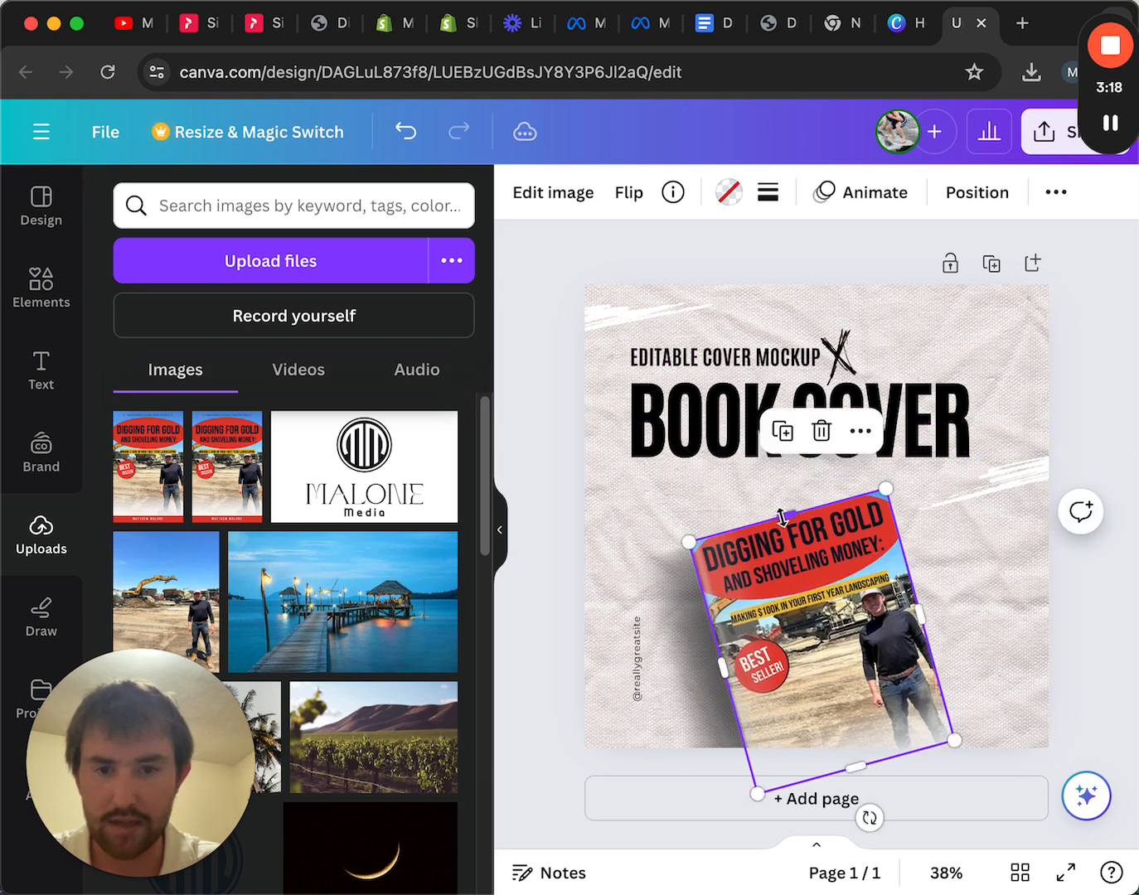
pyautogui.click(1015, 541)
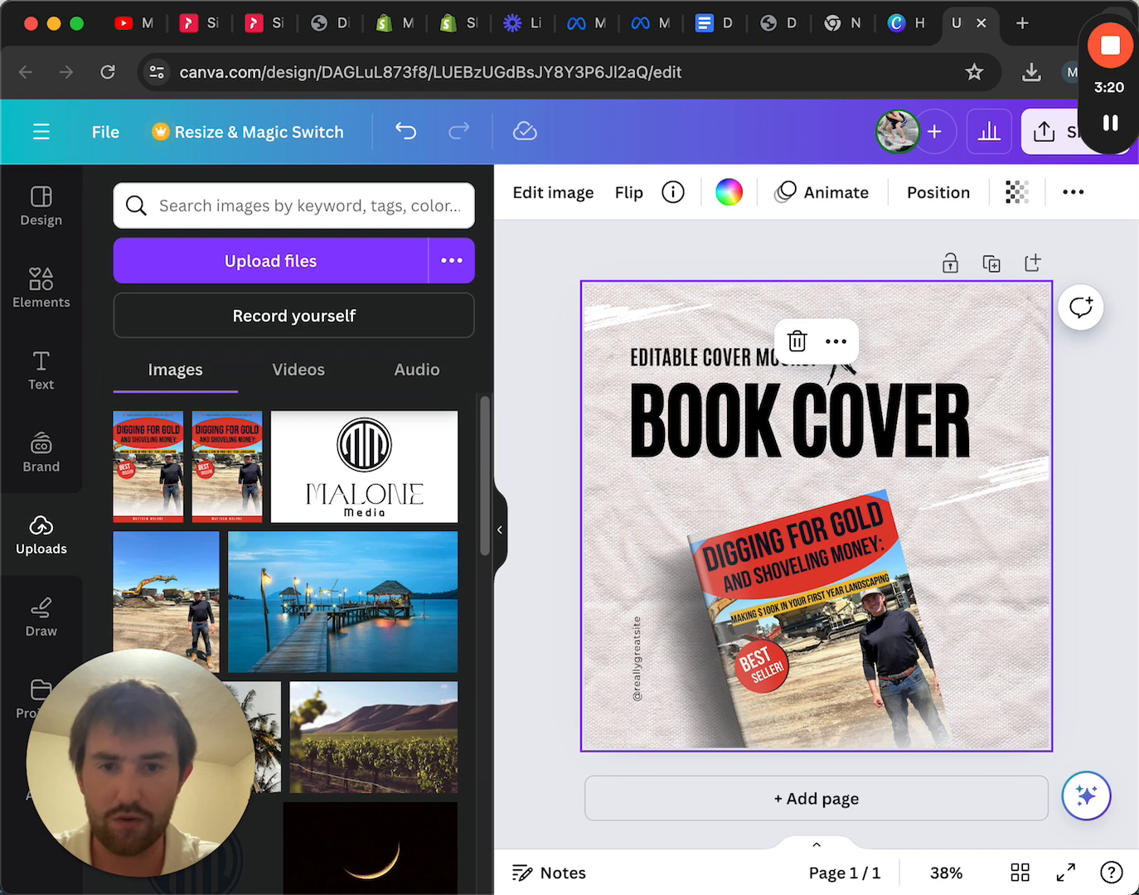
pyautogui.press('super+z')
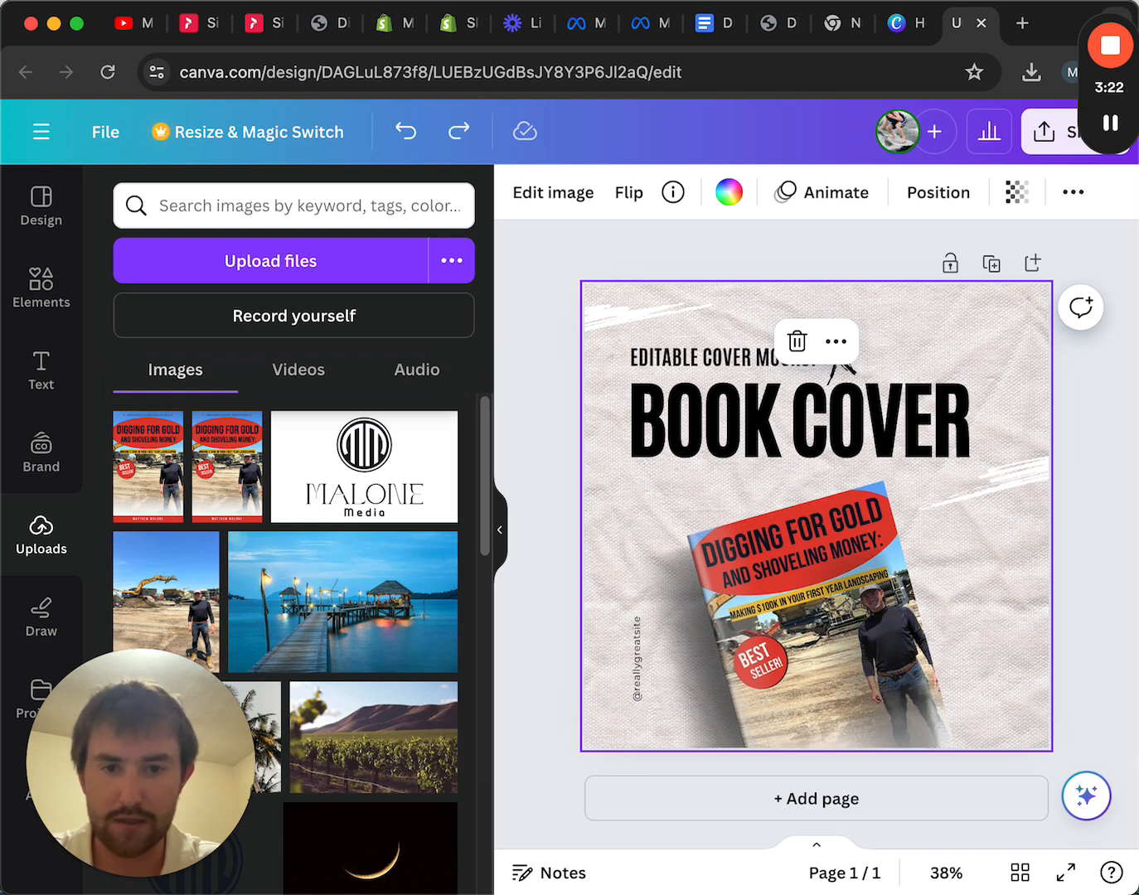
# Step: Delete the restored shadow overlays covering the man on the tilted book
pyautogui.click(903, 637)
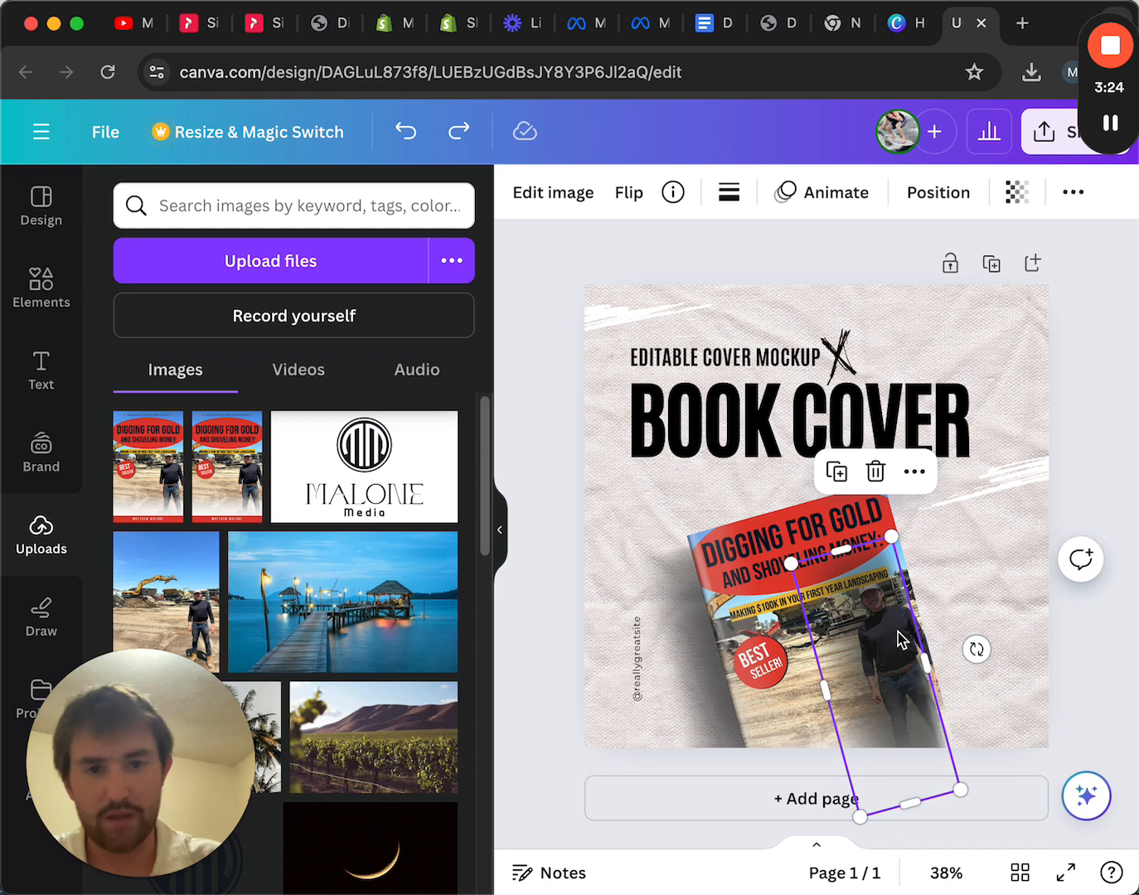
pyautogui.press('Delete')
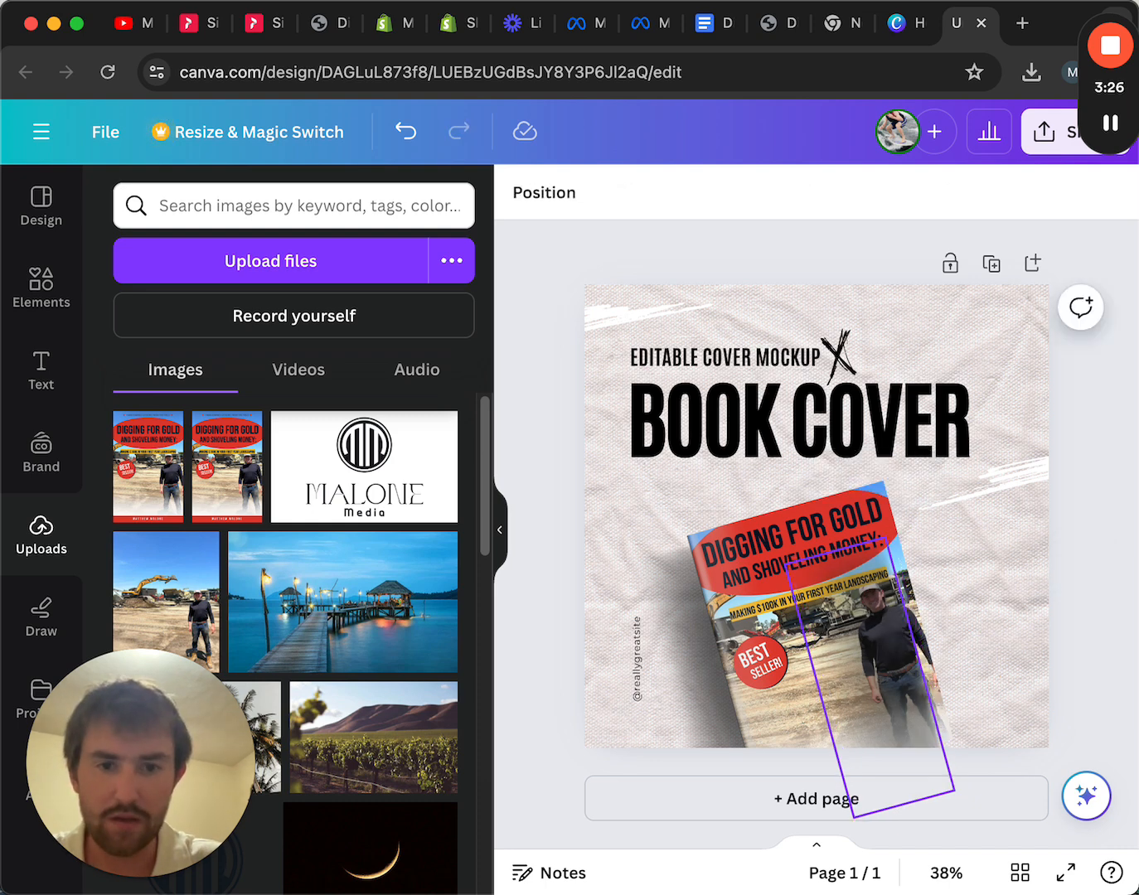
pyautogui.click(897, 646)
pyautogui.press('Delete')
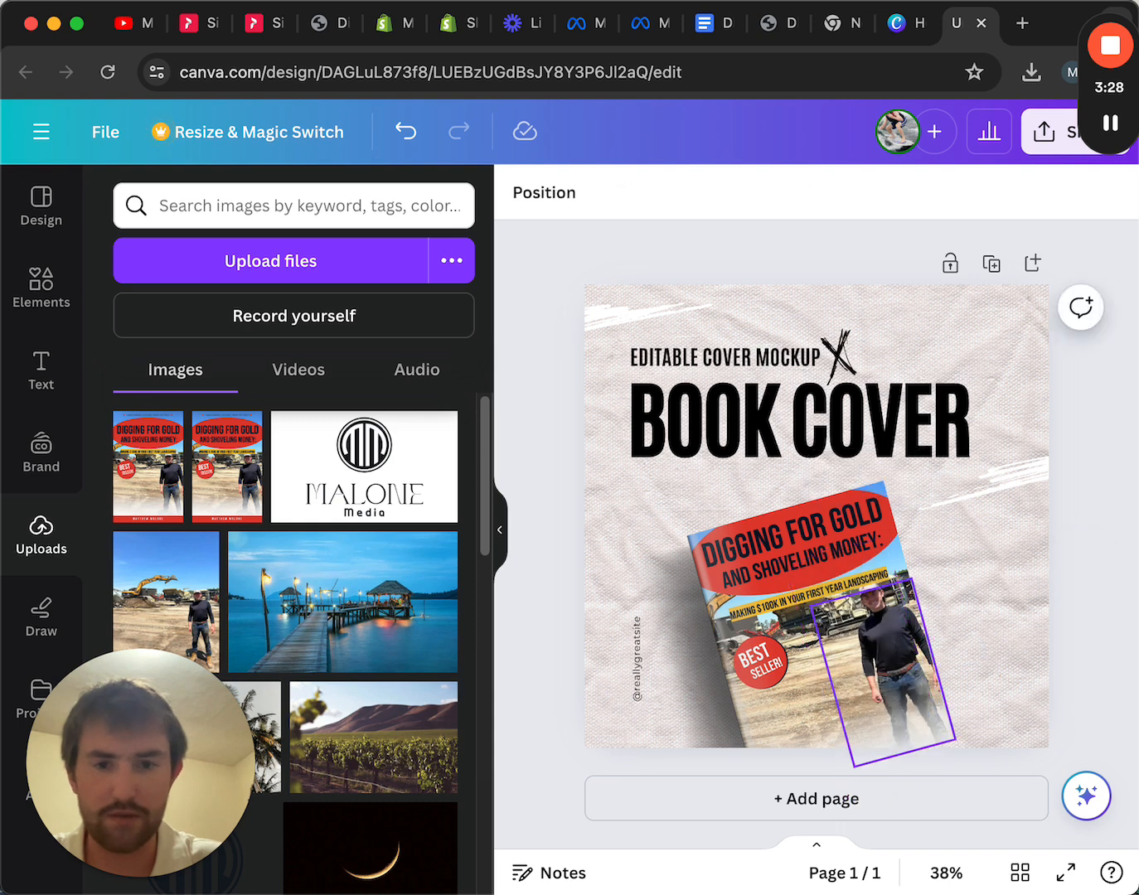
pyautogui.click(638, 677)
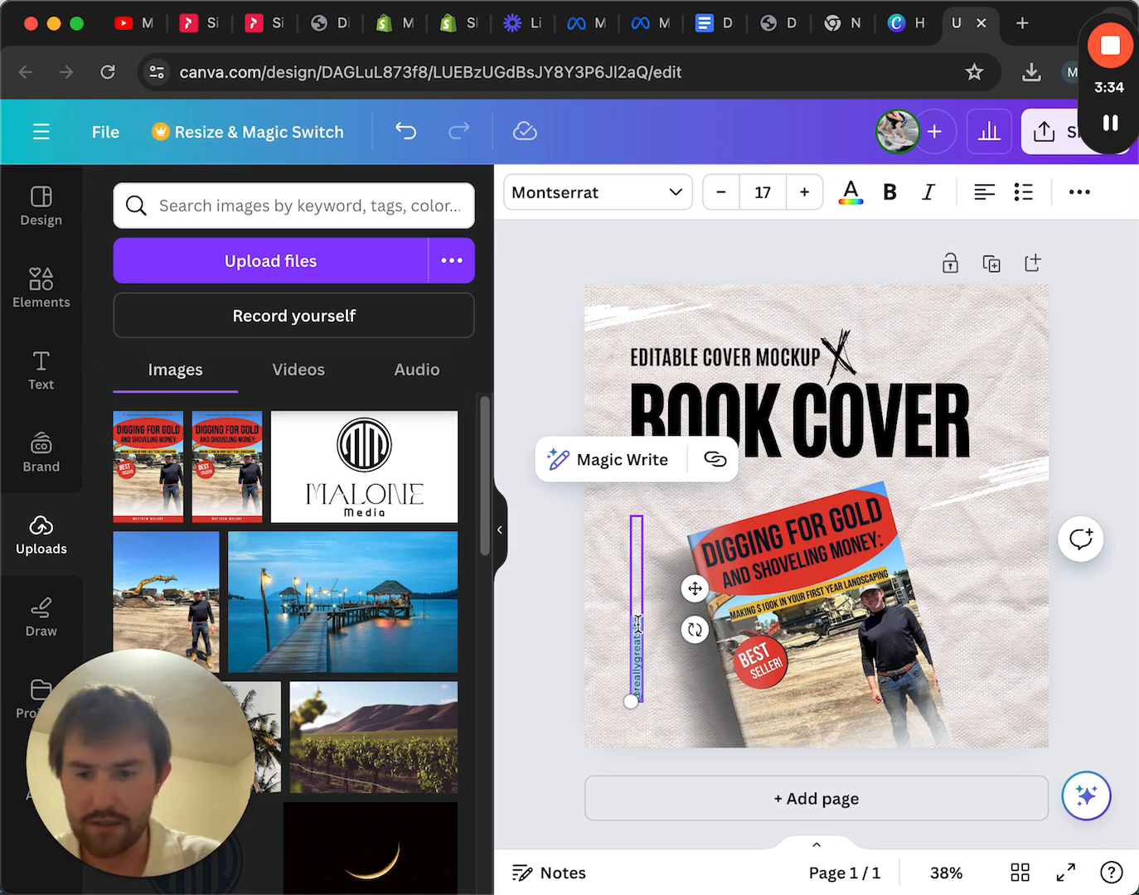
pyautogui.press('BackSpace')
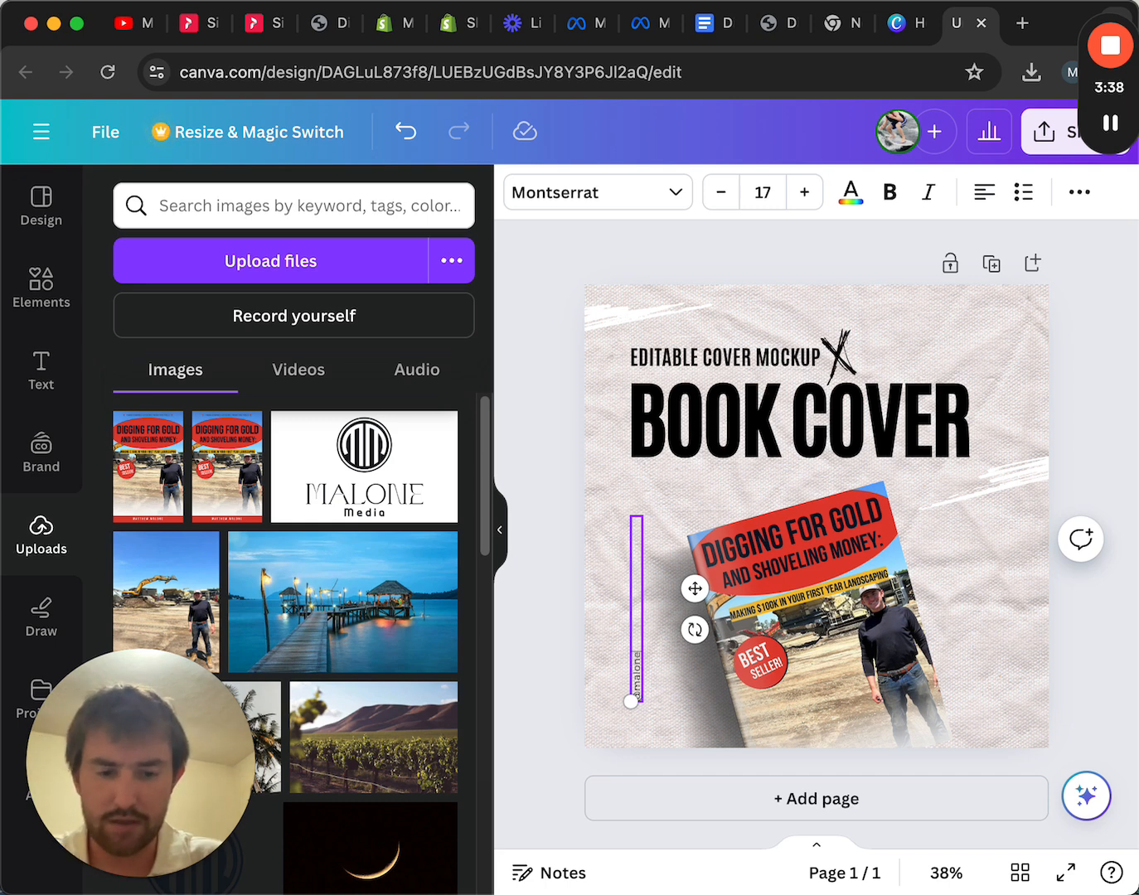
pyautogui.click(995, 556)
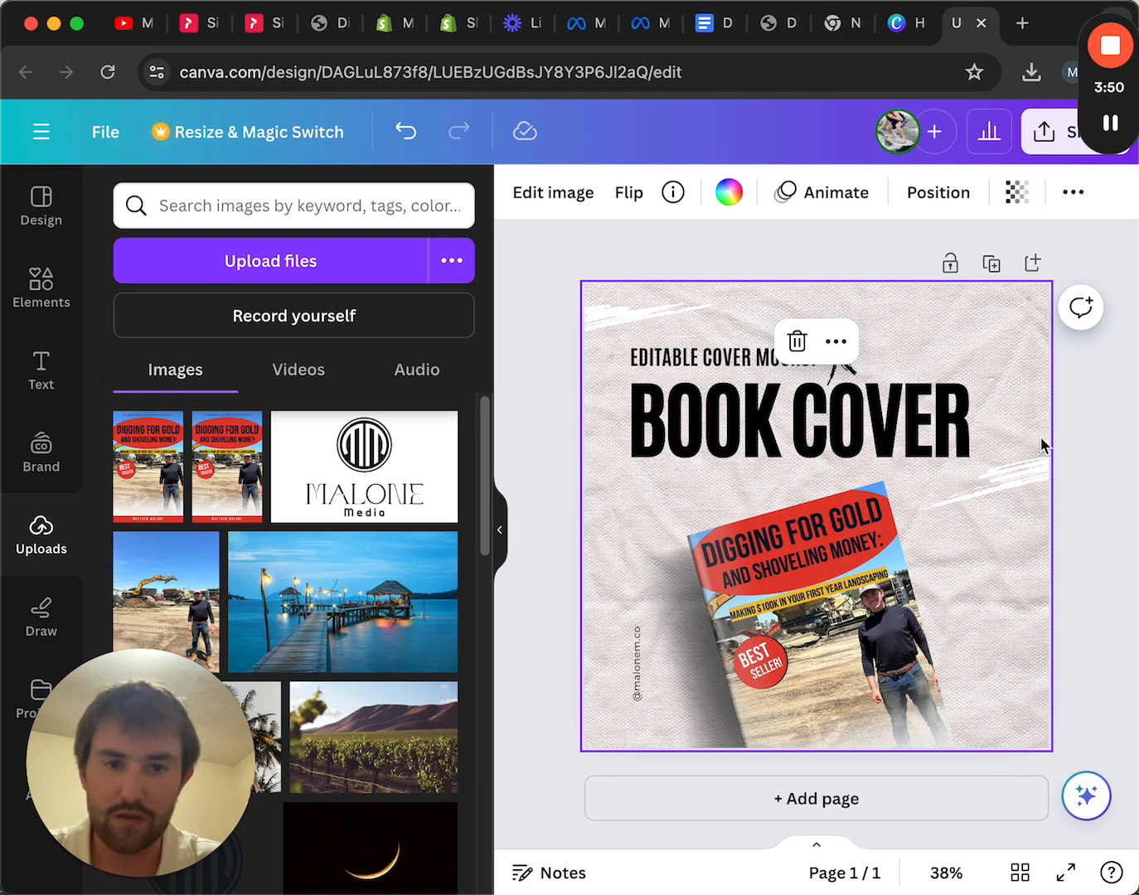
# Step: Replace the "BOOK COVER" headline text with "DIGGING FOR GOLD AND SHOVELING MONEY"
pyautogui.click(706, 361)
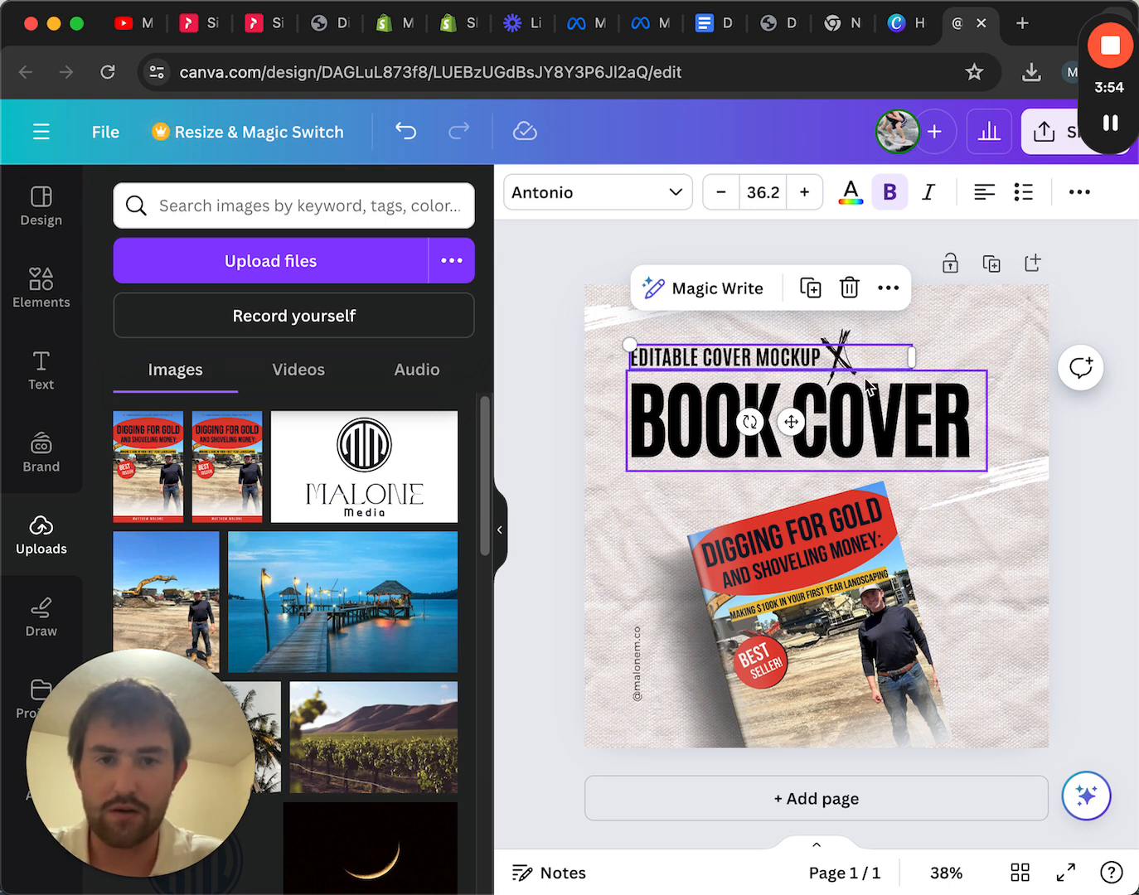
pyautogui.click(915, 437)
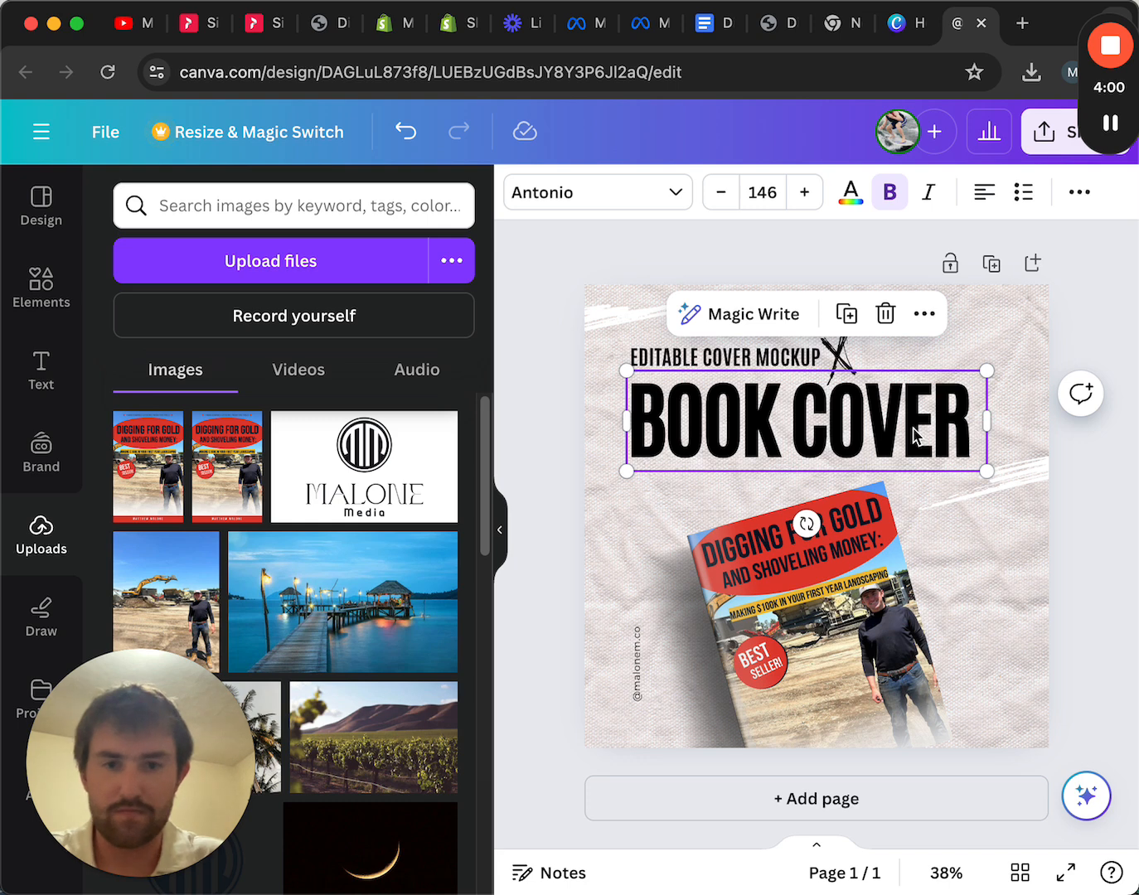
pyautogui.click(914, 437)
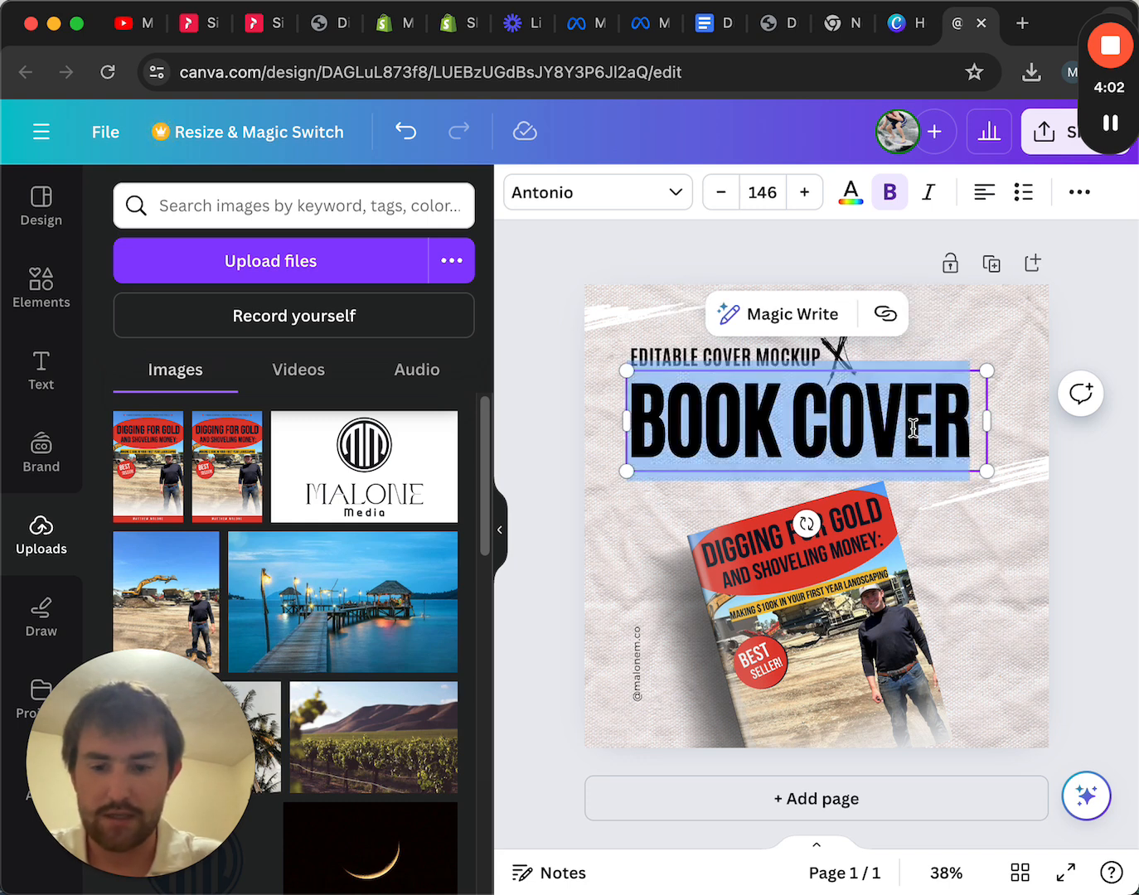
pyautogui.write('DIGGING')
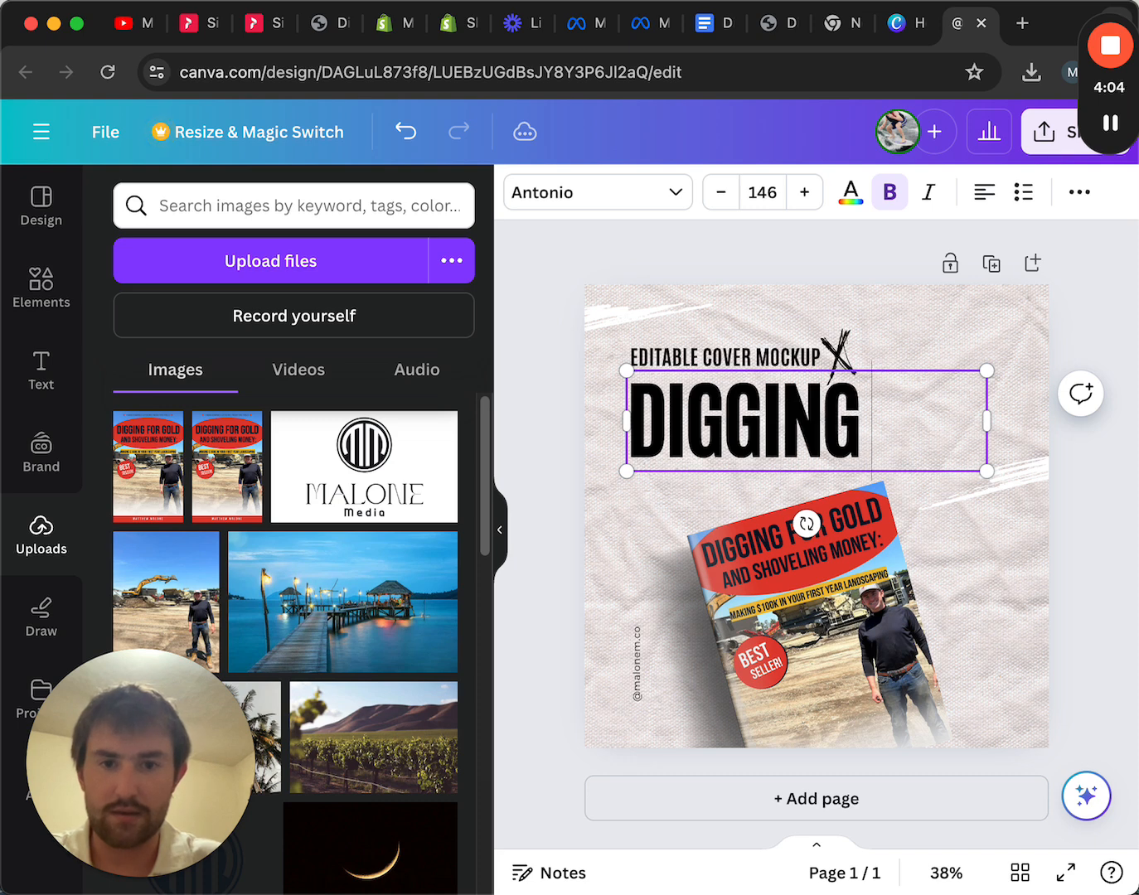
pyautogui.write(' FOR GO')
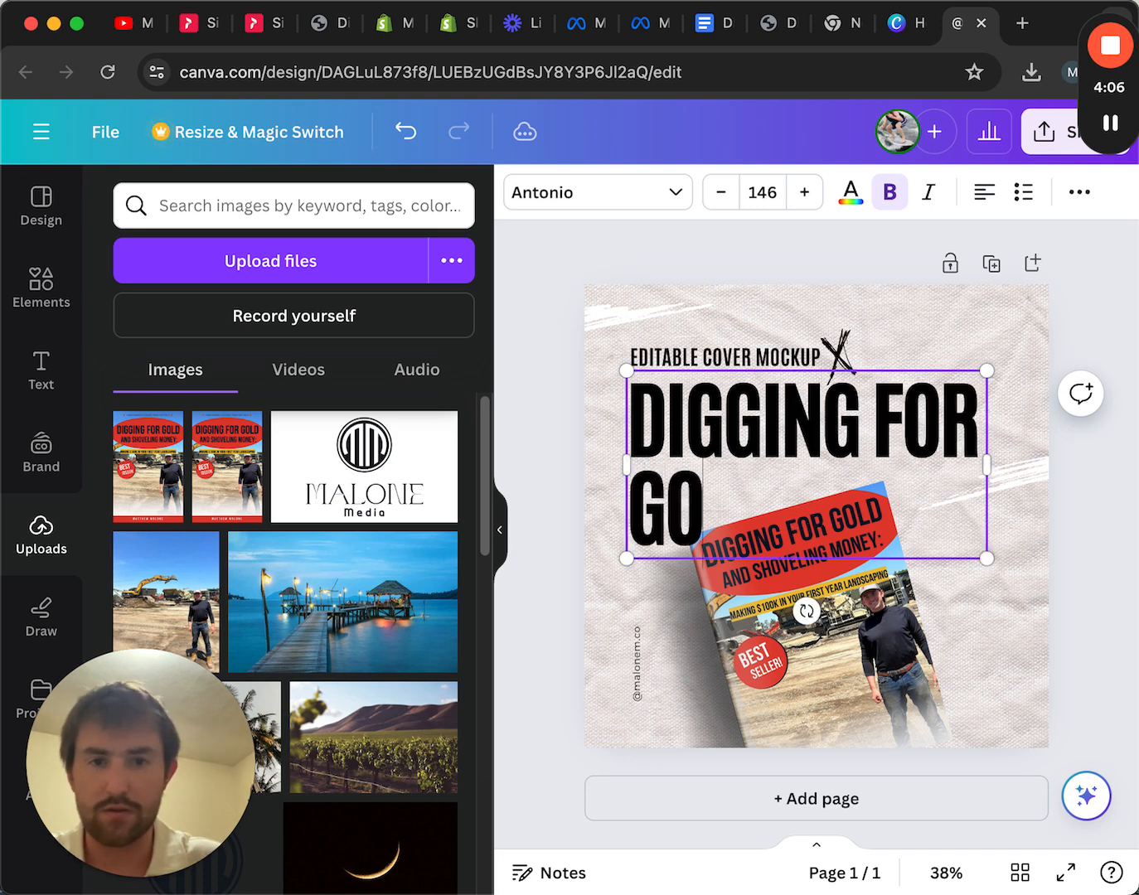
pyautogui.write('LD AND')
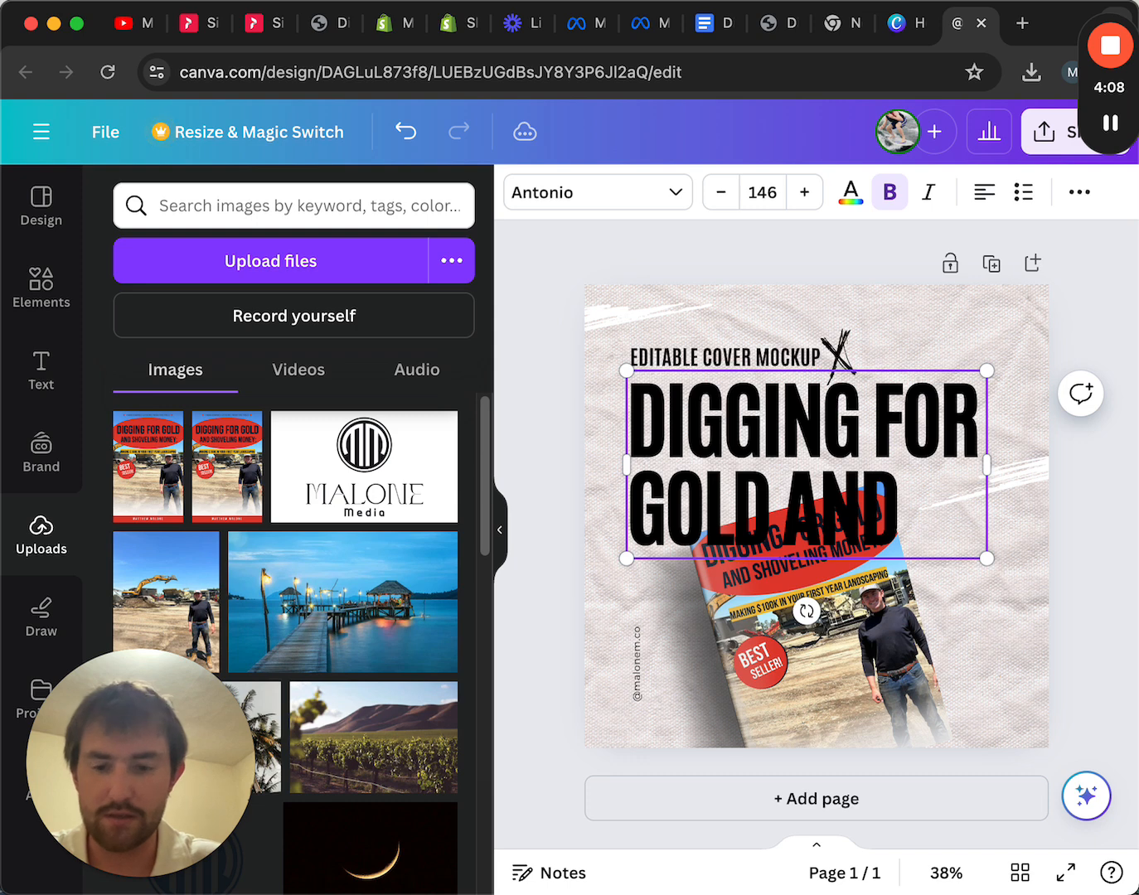
pyautogui.write(' SHOVELING M')
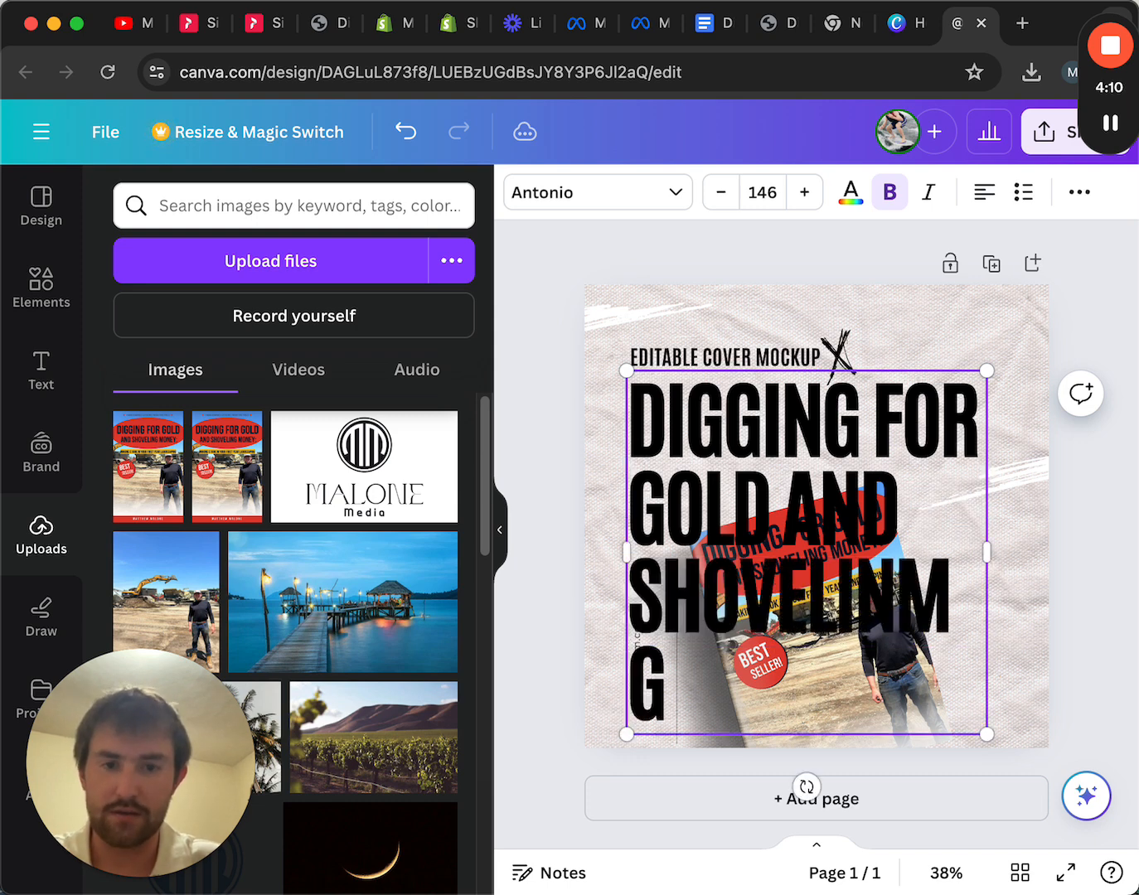
pyautogui.press('BackSpace')
pyautogui.press('BackSpace')
pyautogui.press('BackSpace')
pyautogui.write('G MONEY')
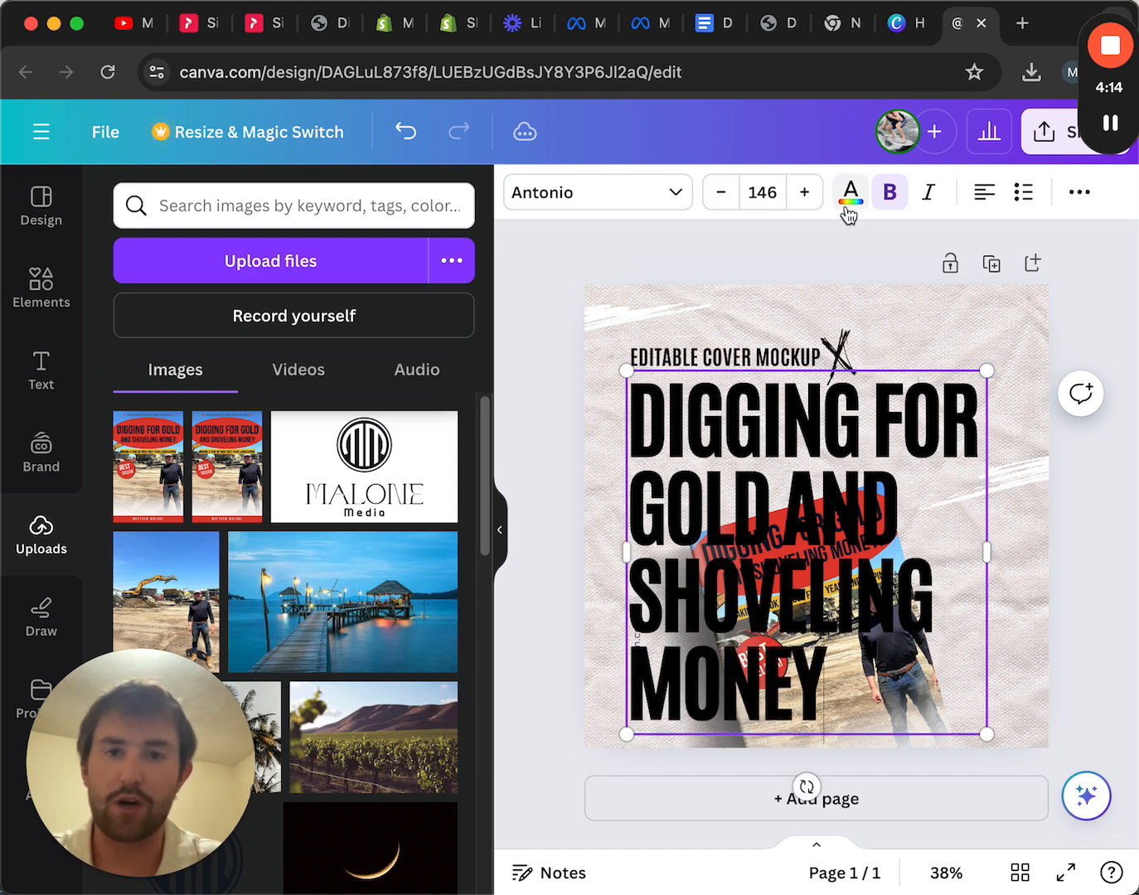
# Step: Reduce the headline's font size to 81.3 so the title fits on two lines above the book
pyautogui.click(720, 192)
pyautogui.click(720, 192)
pyautogui.click(720, 192)
pyautogui.click(721, 192)
pyautogui.click(721, 192)
pyautogui.click(720, 195)
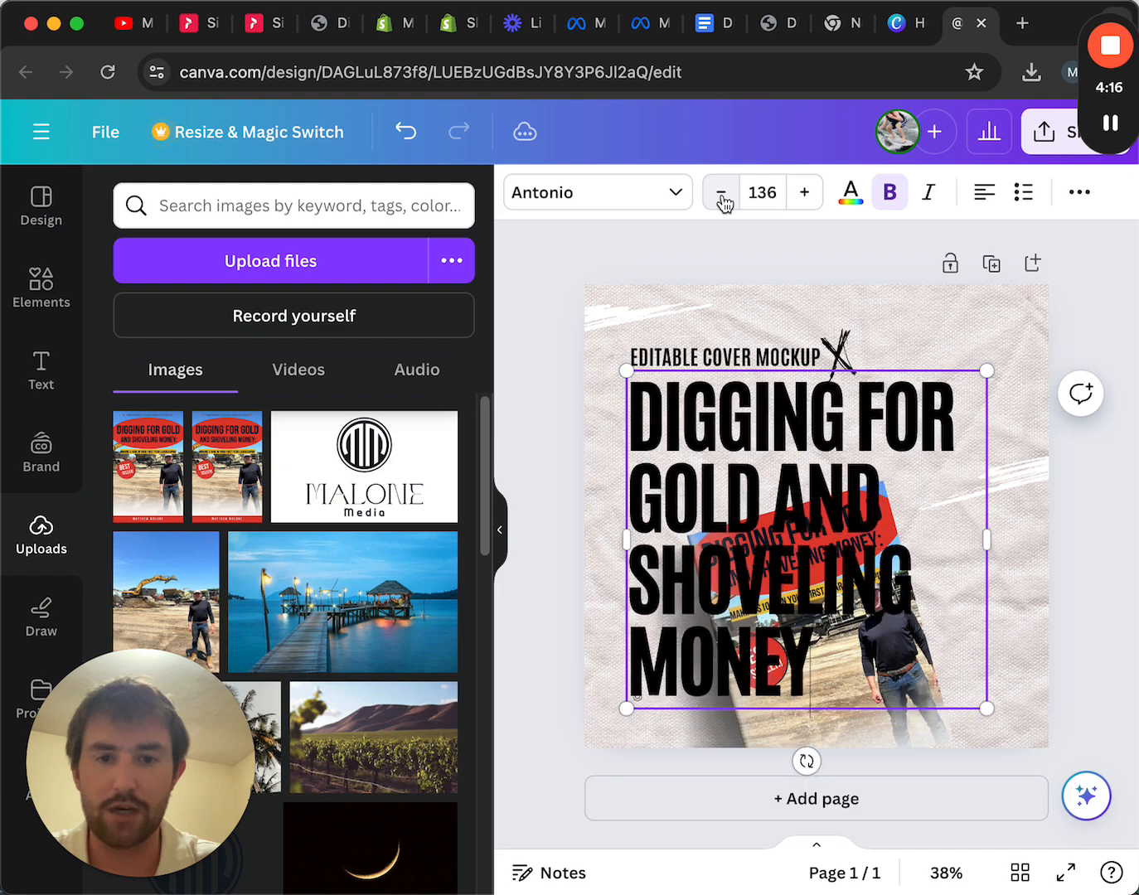
pyautogui.click(720, 195)
pyautogui.click(721, 196)
pyautogui.click(721, 196)
pyautogui.click(721, 197)
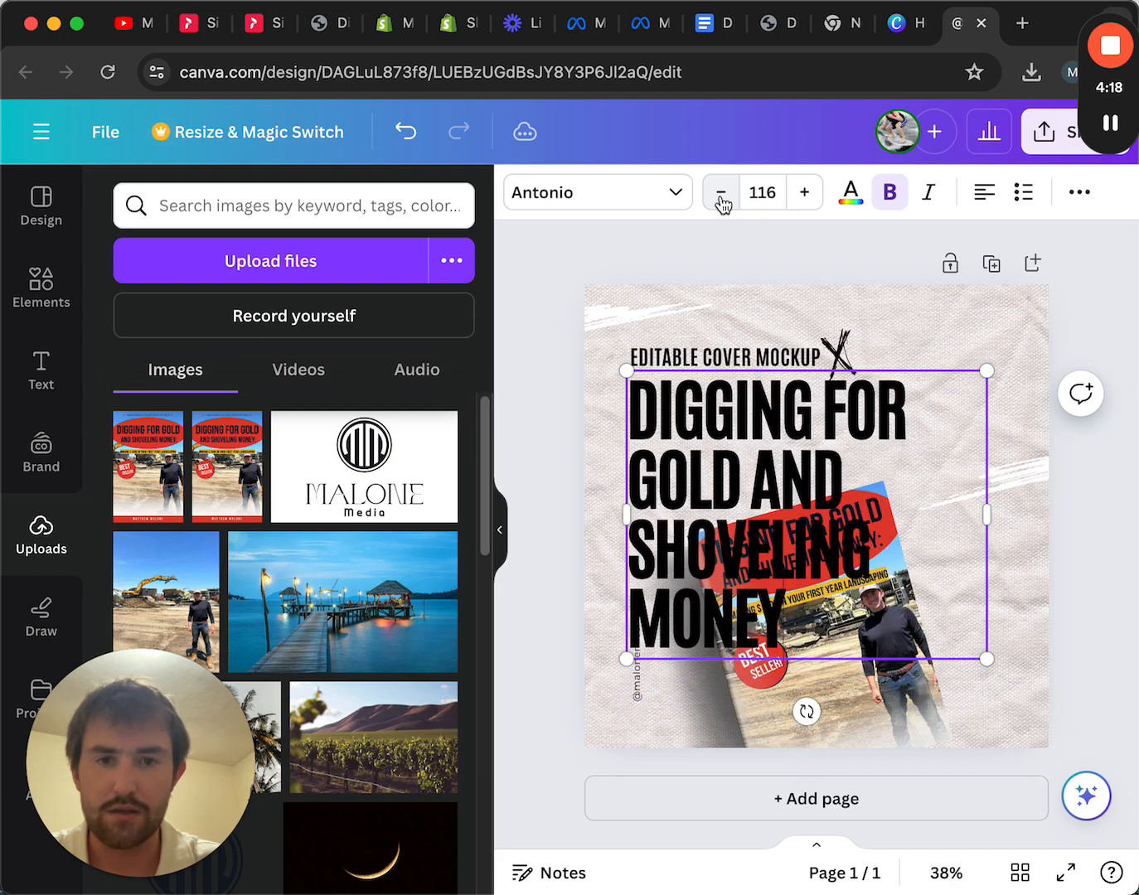
pyautogui.click(721, 197)
pyautogui.click(720, 197)
pyautogui.click(721, 197)
pyautogui.click(721, 197)
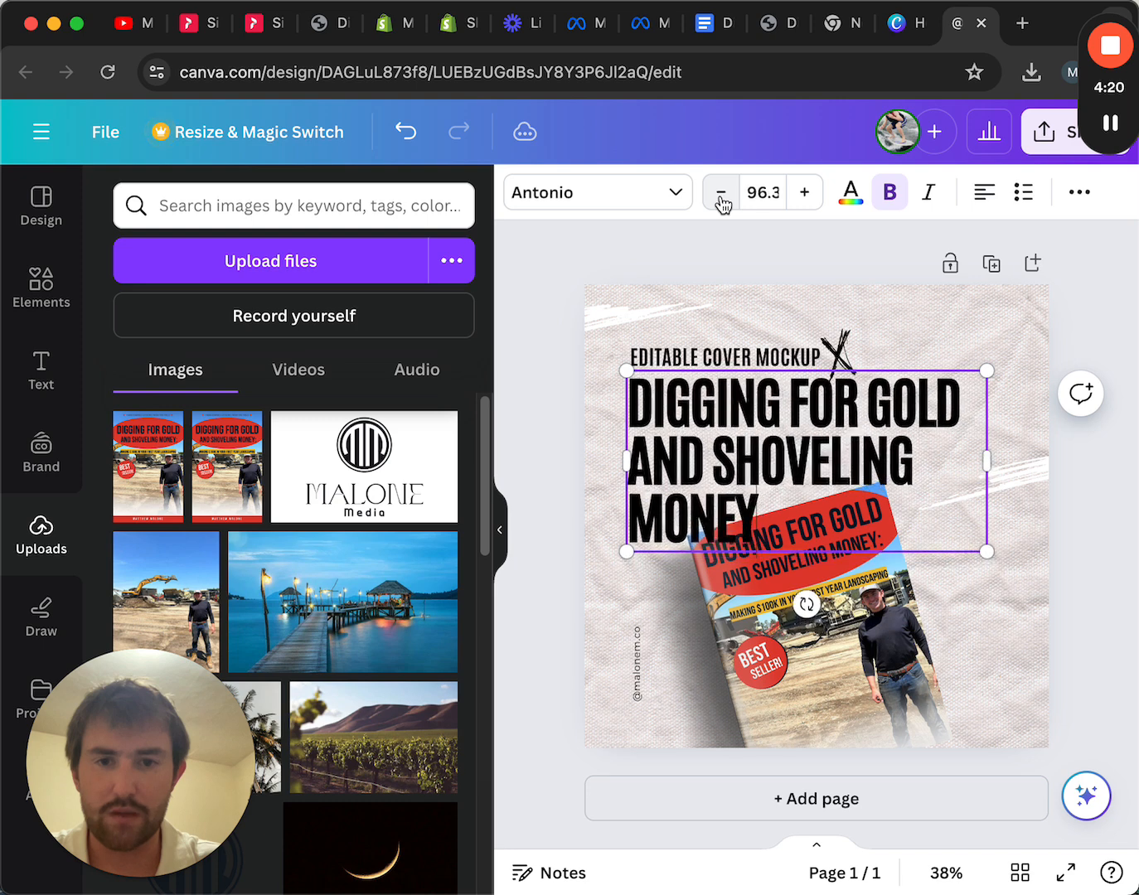
pyautogui.click(721, 197)
pyautogui.click(721, 198)
pyautogui.click(720, 199)
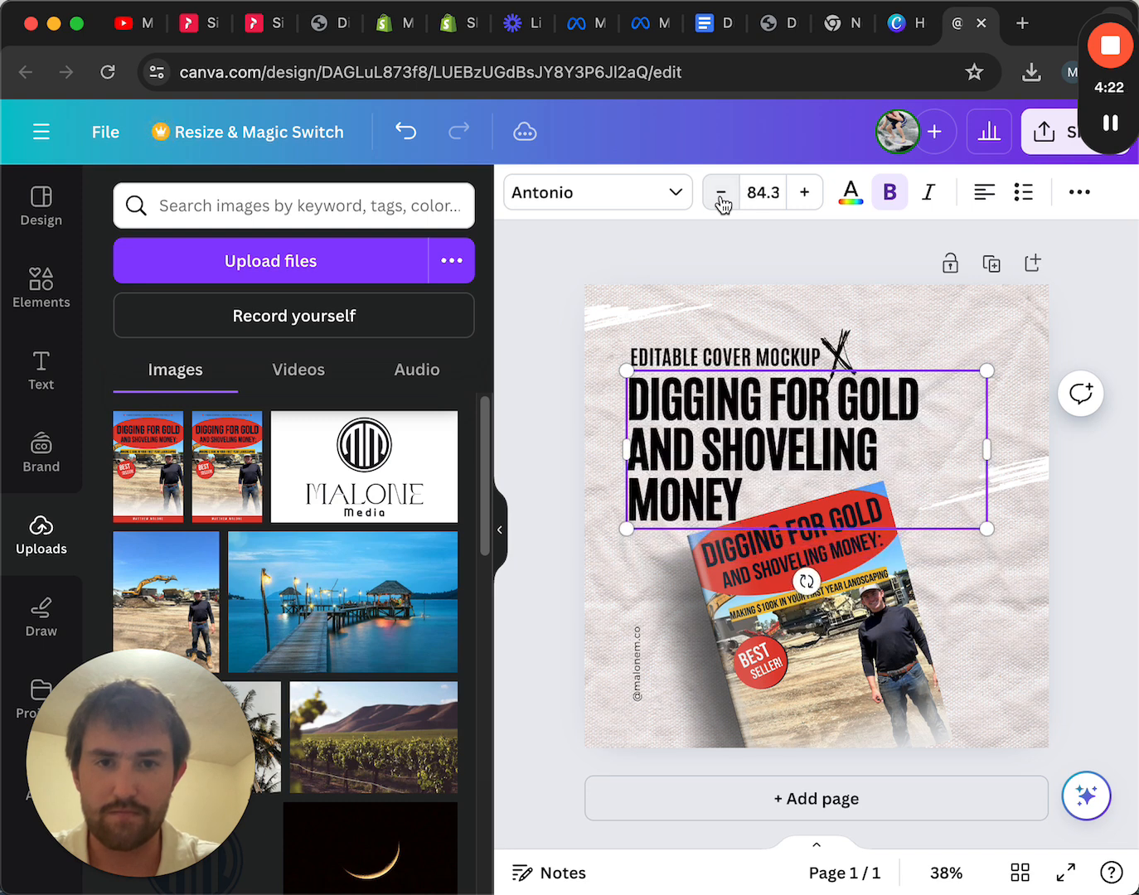
pyautogui.click(720, 198)
pyautogui.click(720, 198)
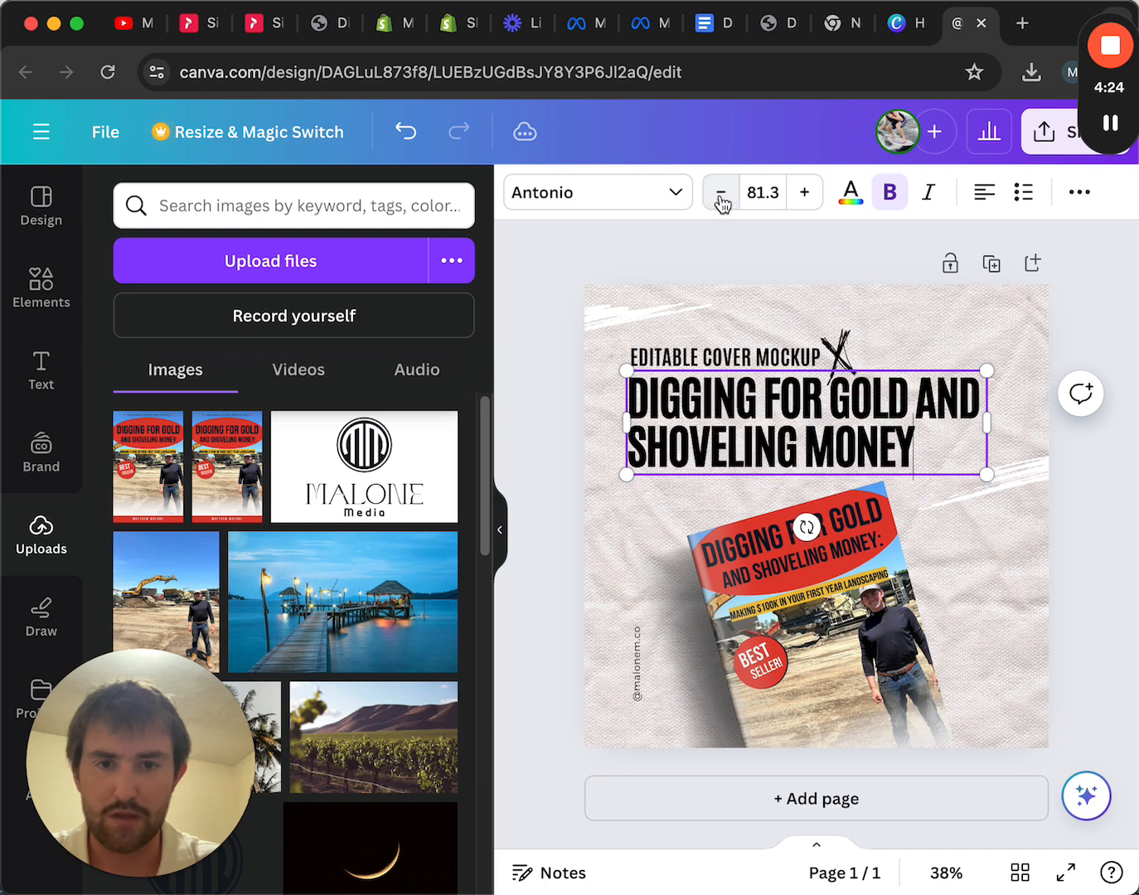
# Step: Extend the headline to read "DIGGING FOR GOLD AND SHOVELING MONEY: MAKING $100K IN YOUR FIRST YEAR LANDSCAPING"
pyautogui.click(954, 453)
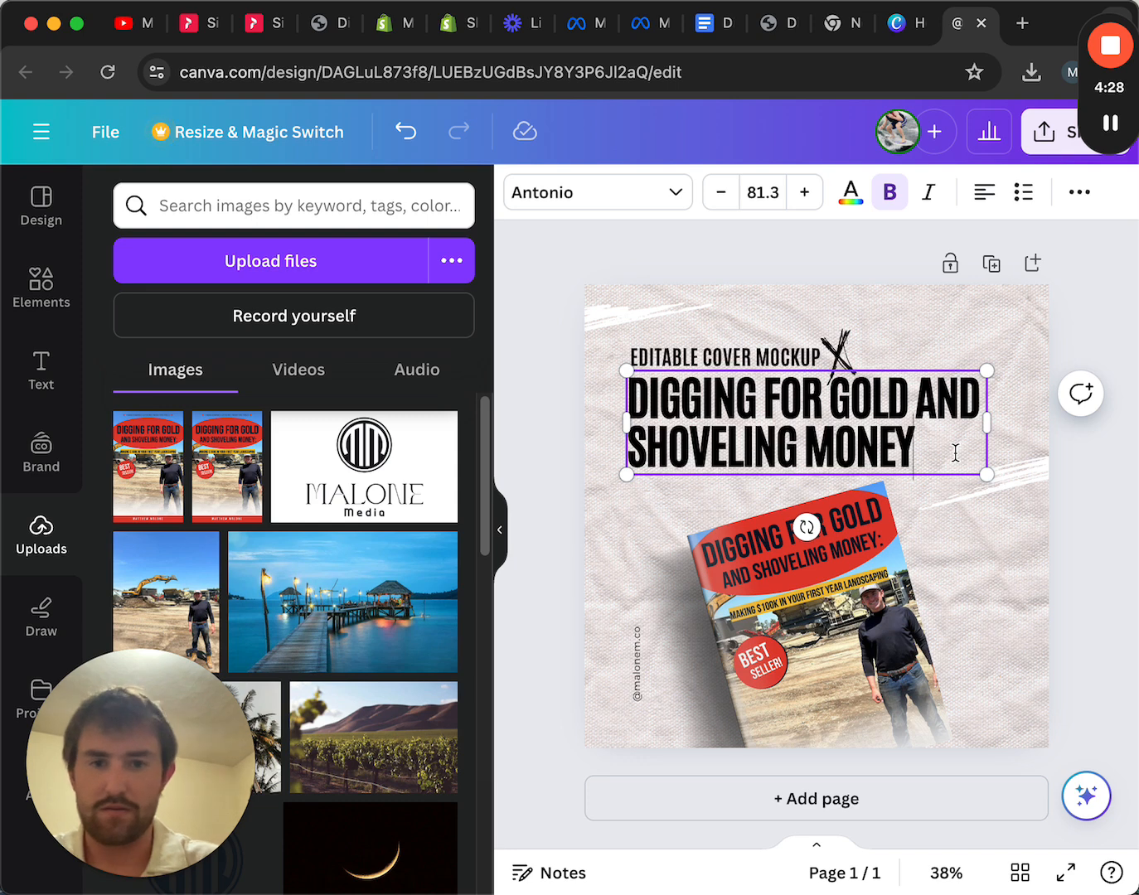
pyautogui.write(':MAKING')
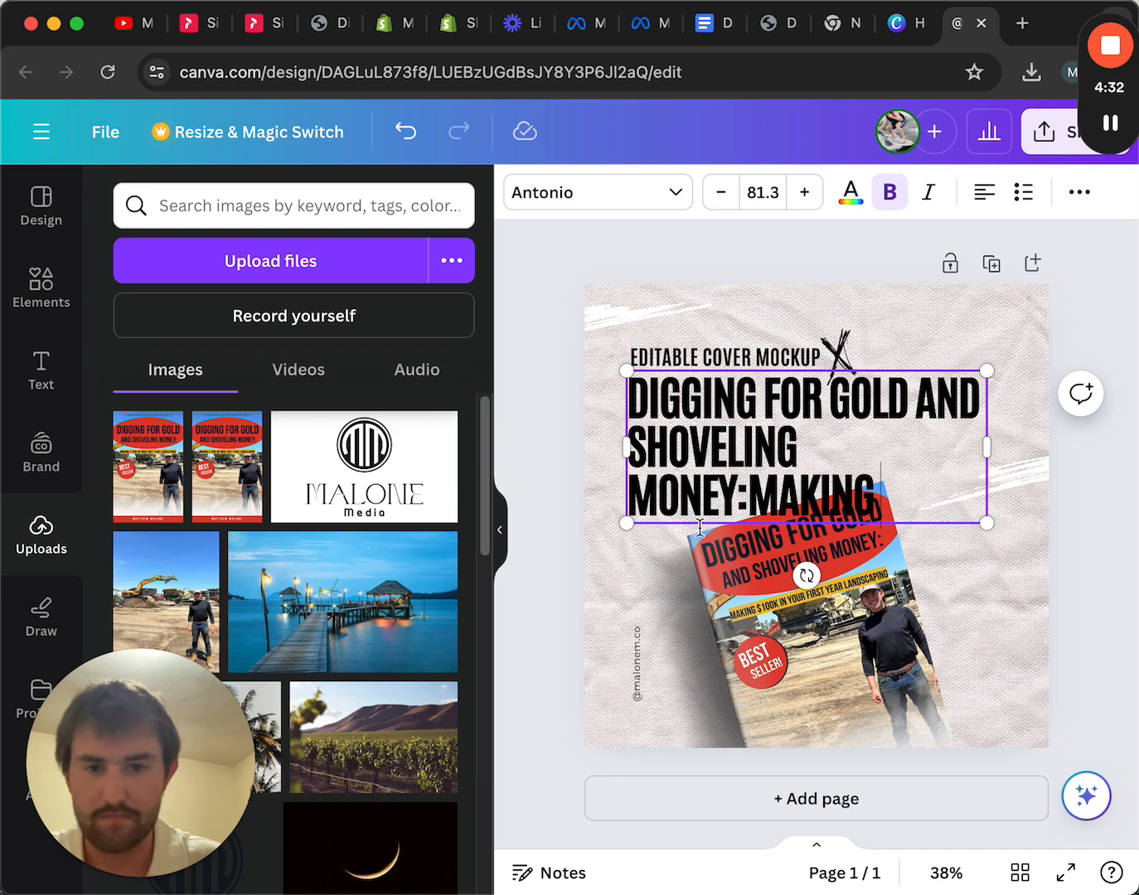
pyautogui.click(747, 493)
pyautogui.write('MAKING')
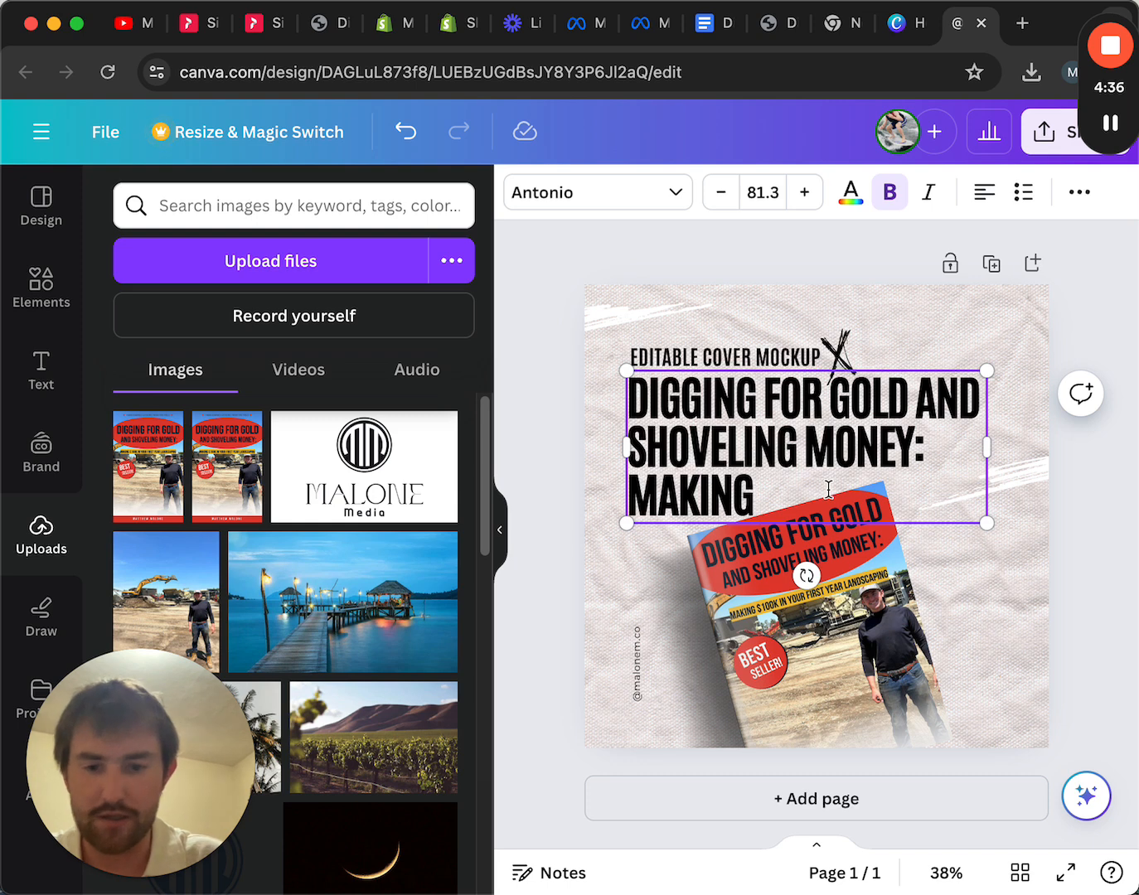
pyautogui.write(' $100')
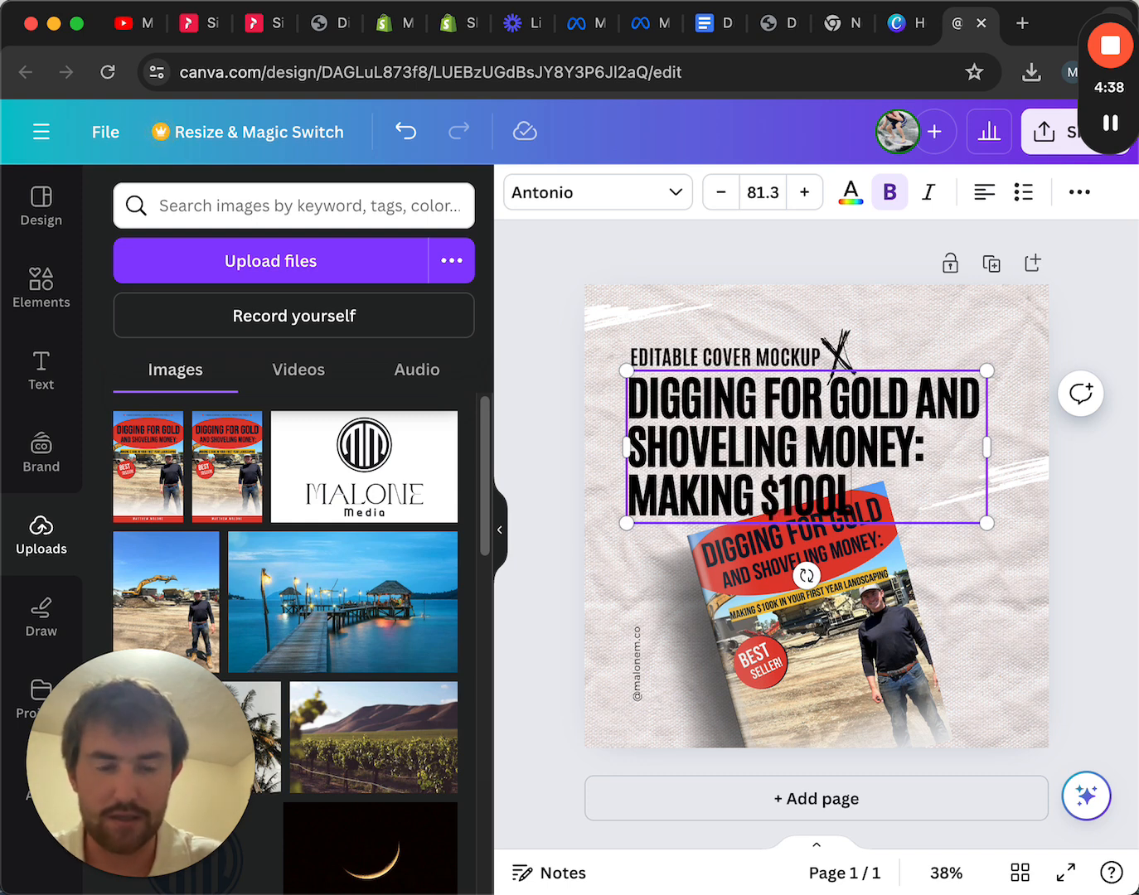
pyautogui.write('K I')
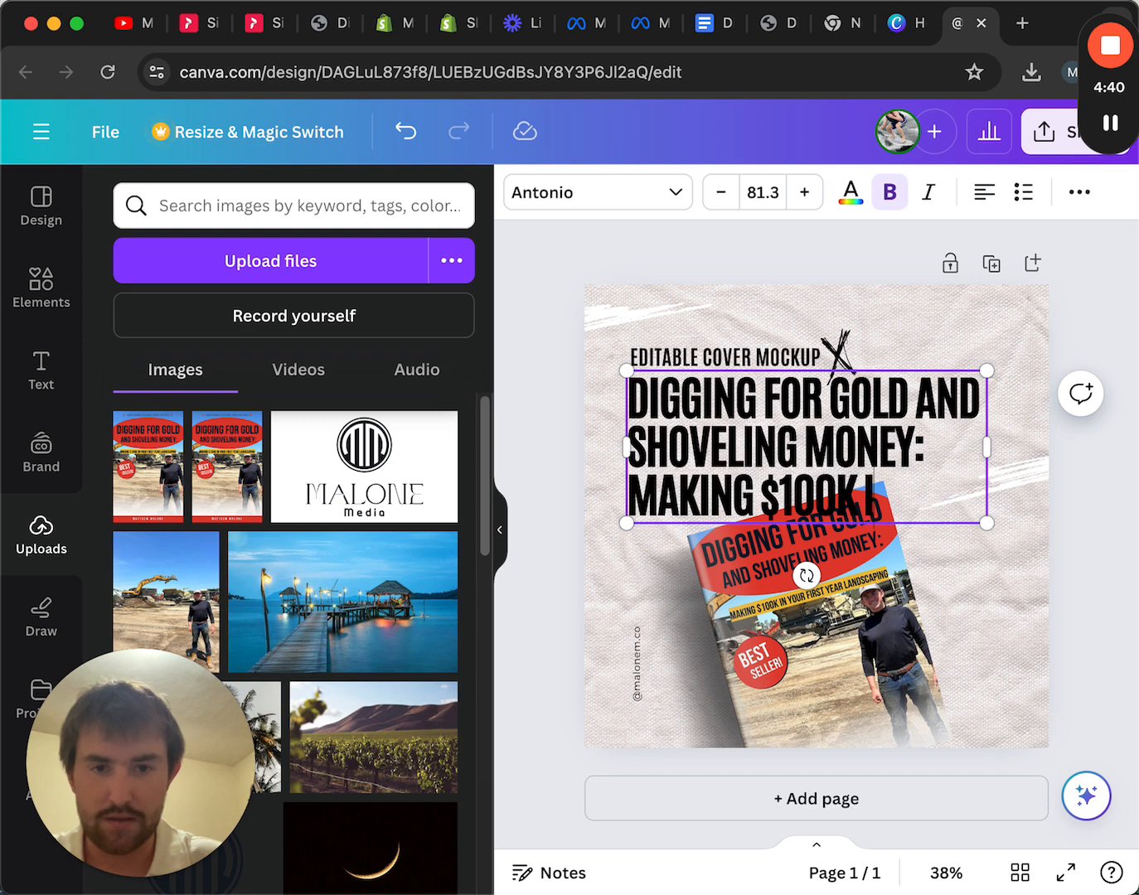
pyautogui.write('N YOUR')
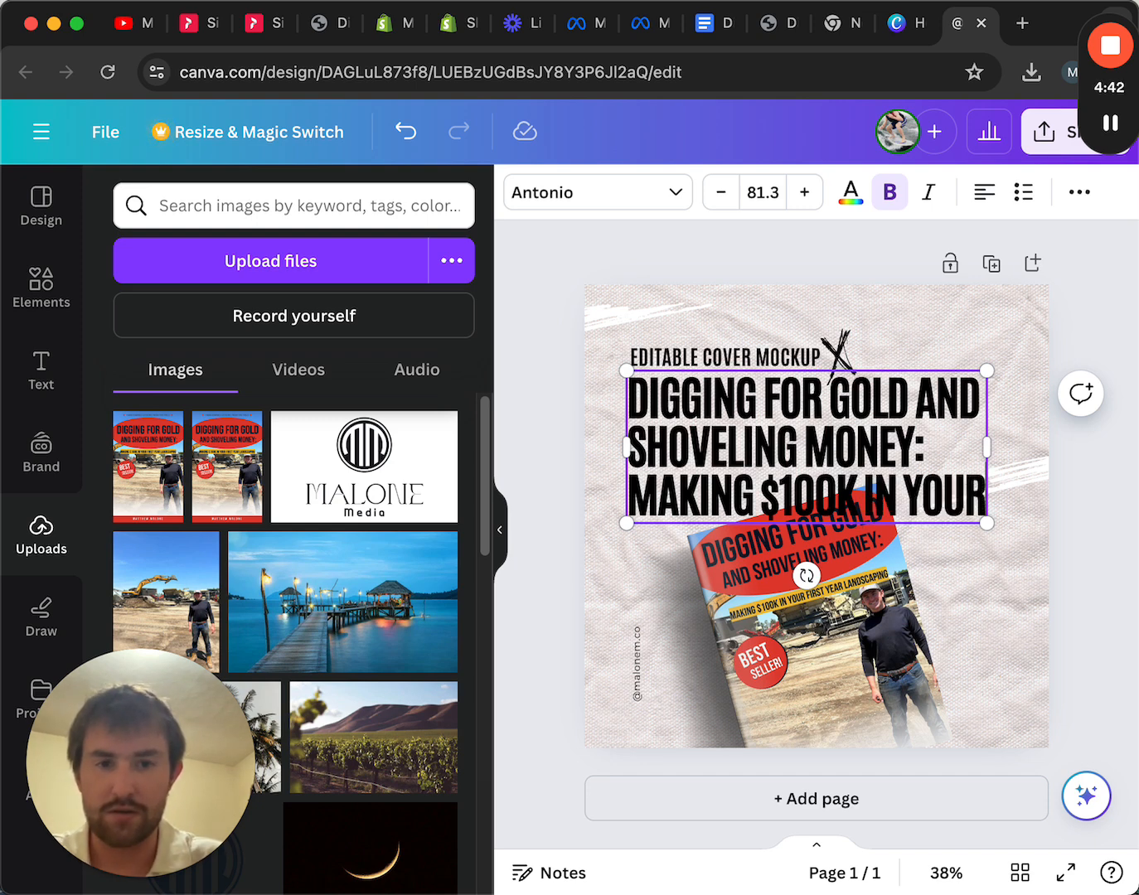
pyautogui.write(' FIRST Y')
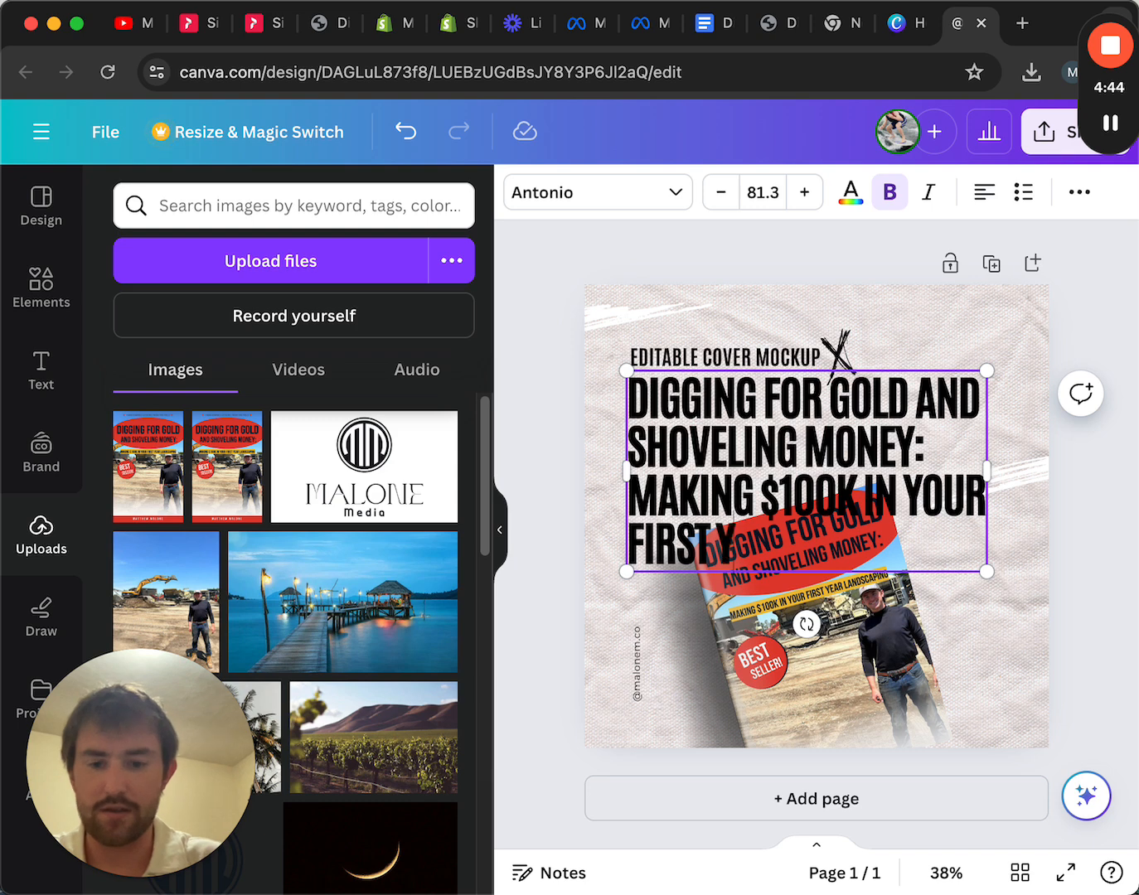
pyautogui.write('EAR LAN')
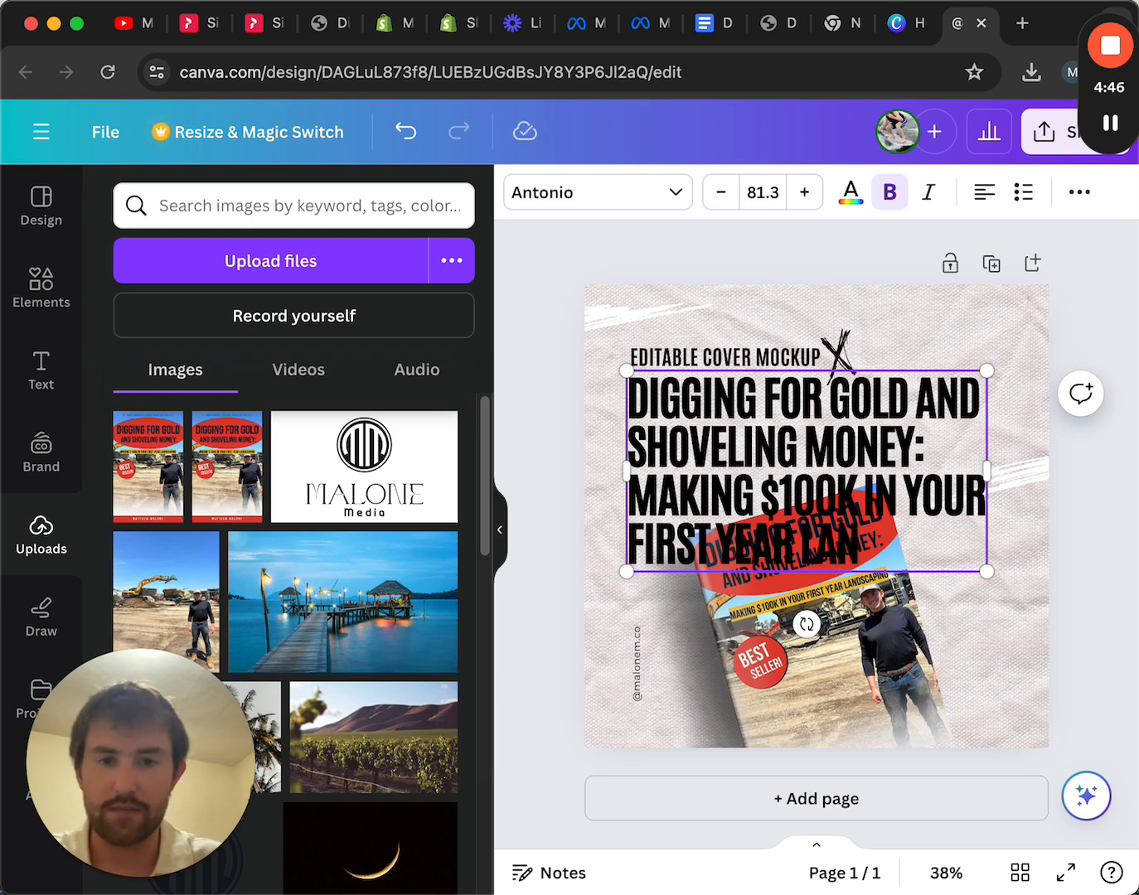
pyautogui.write('DSCAPING')
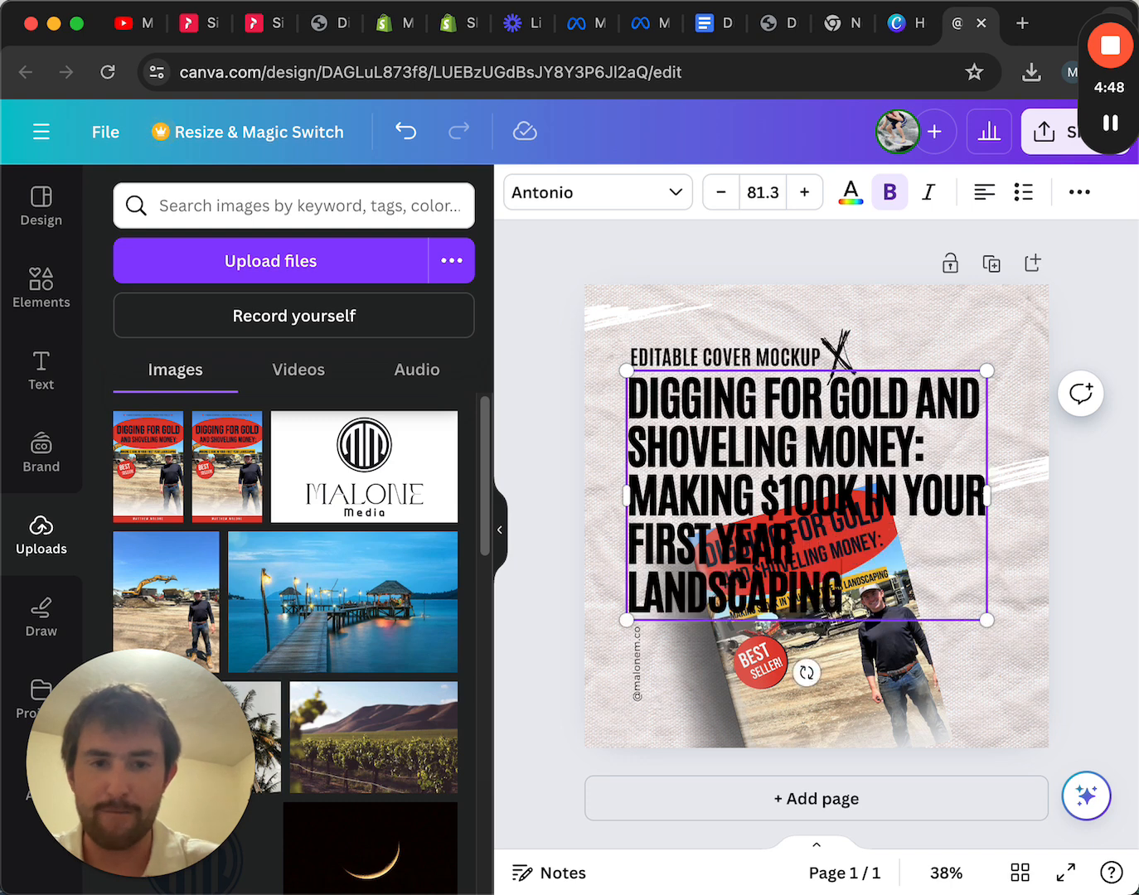
# Step: Reduce the extended headline's font size until the full title fits on four lines above the book
pyautogui.click(1023, 581)
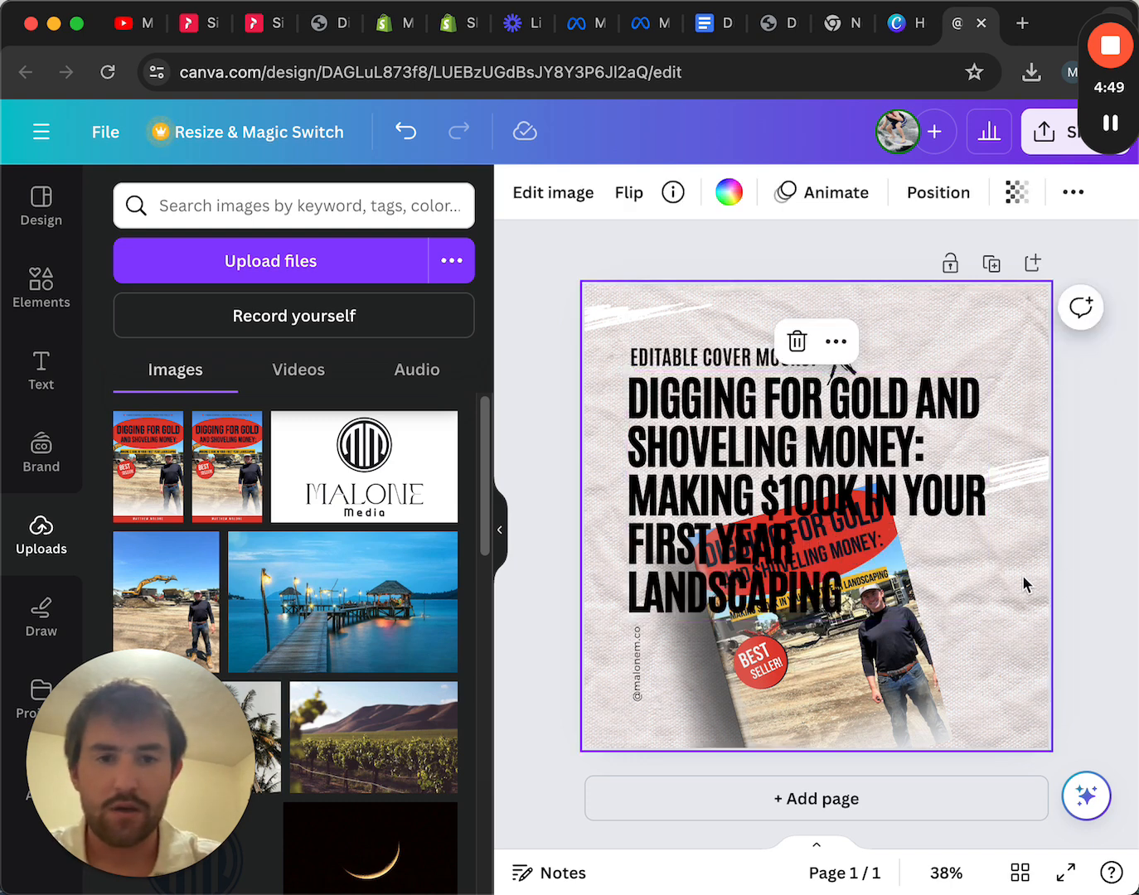
pyautogui.click(900, 504)
pyautogui.click(721, 202)
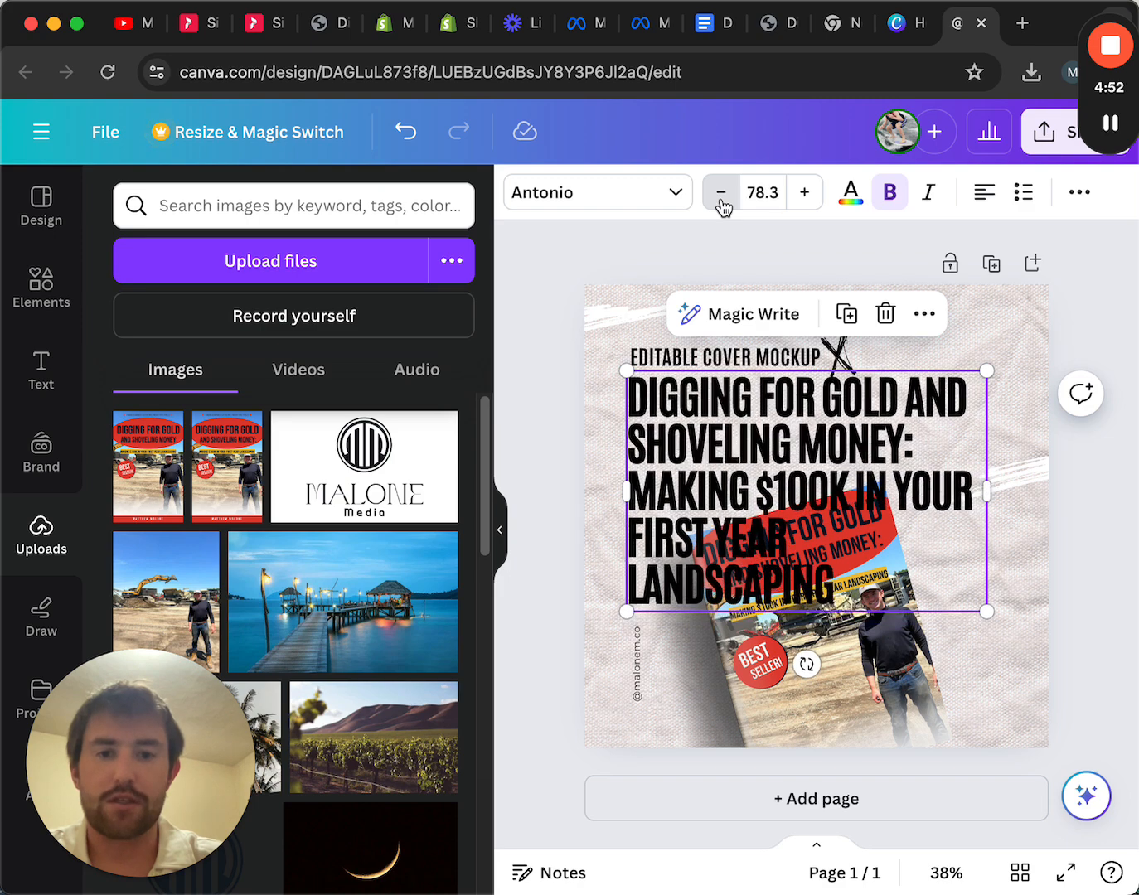
pyautogui.click(721, 199)
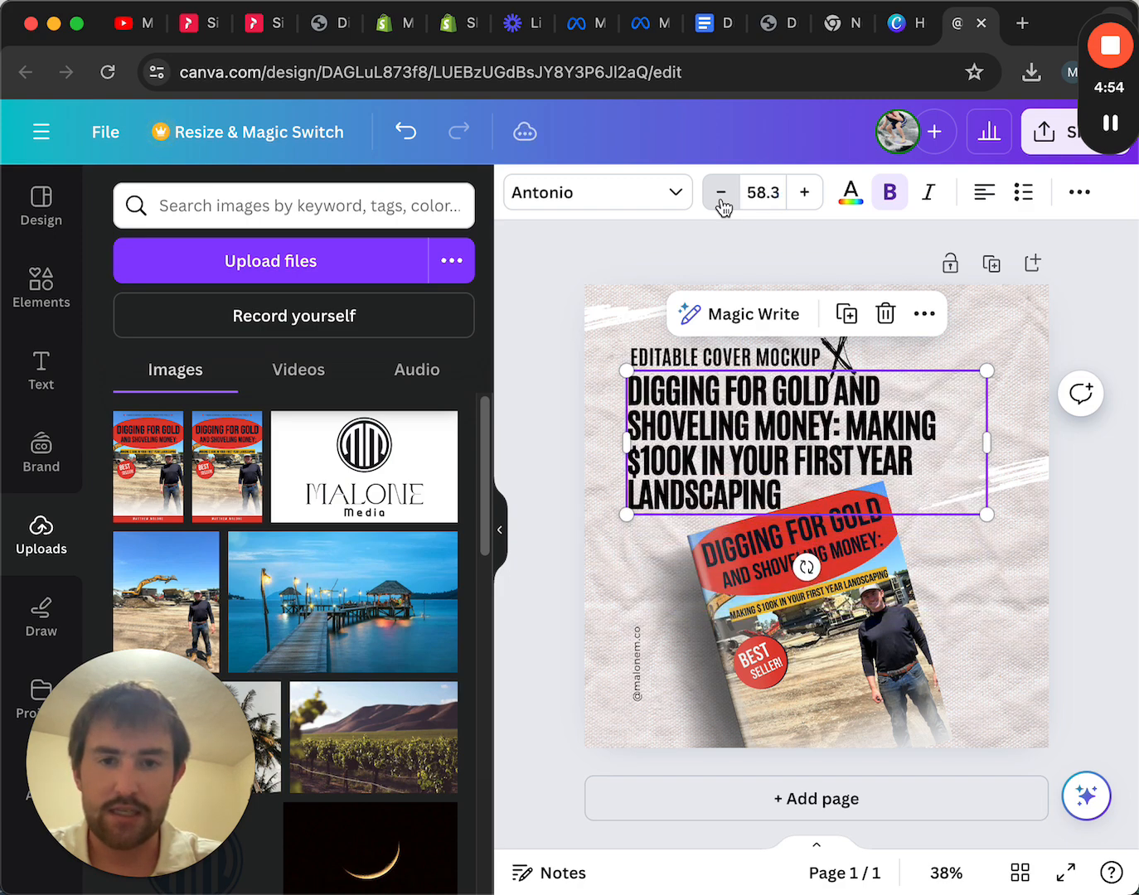
pyautogui.click(1013, 580)
# Step: Replace the "EDITABLE COVER MOCKUP" line above the headline with "HARD-EARNED LESSONS FROM THE FIELD"
pyautogui.click(688, 358)
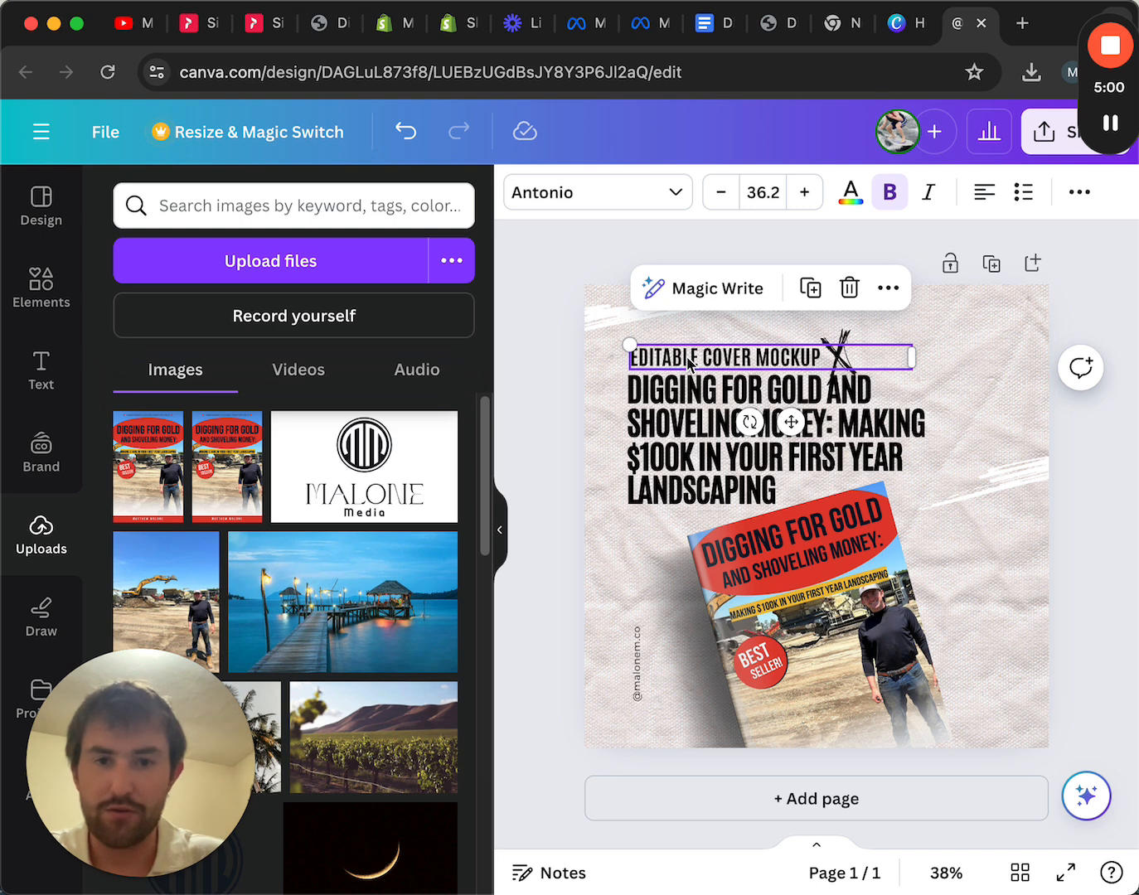
pyautogui.doubleClick(689, 359)
pyautogui.press('BackSpace')
pyautogui.write('THE')
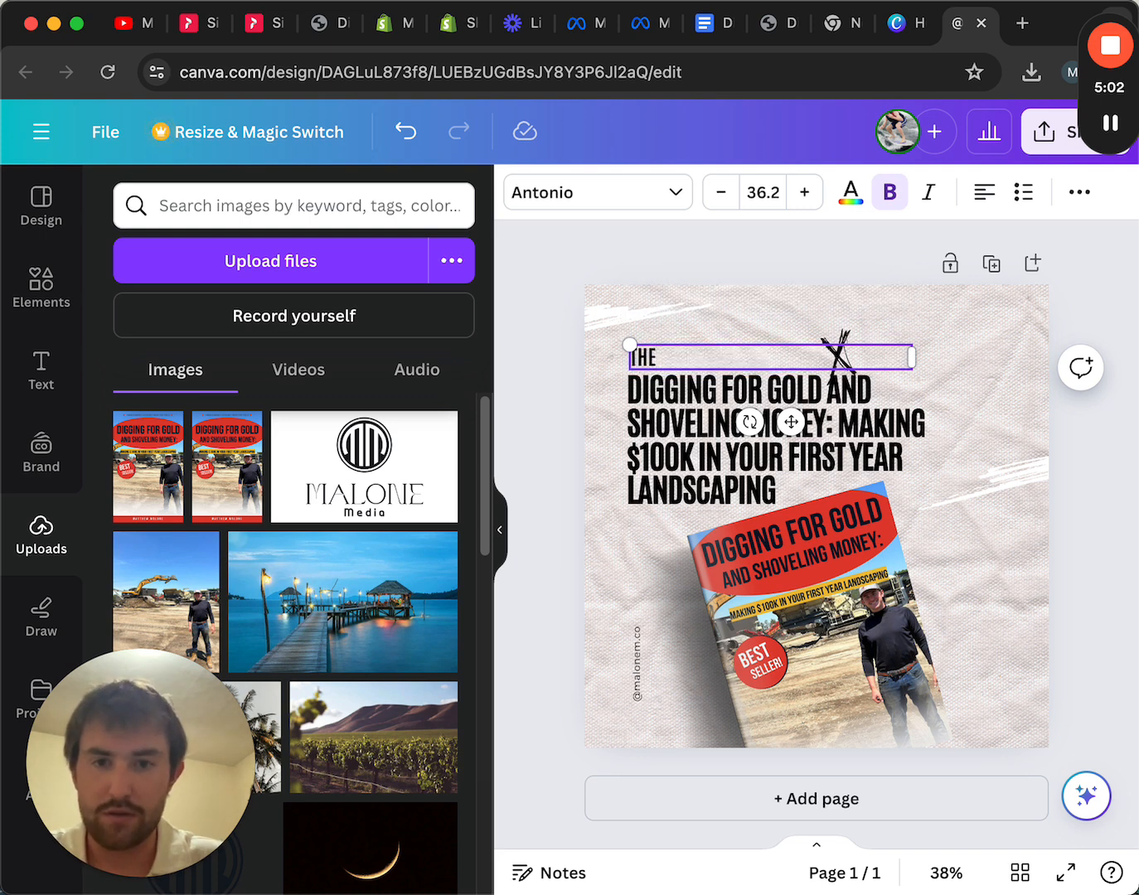
pyautogui.press('BackSpace')
pyautogui.press('BackSpace')
pyautogui.write('HAR')
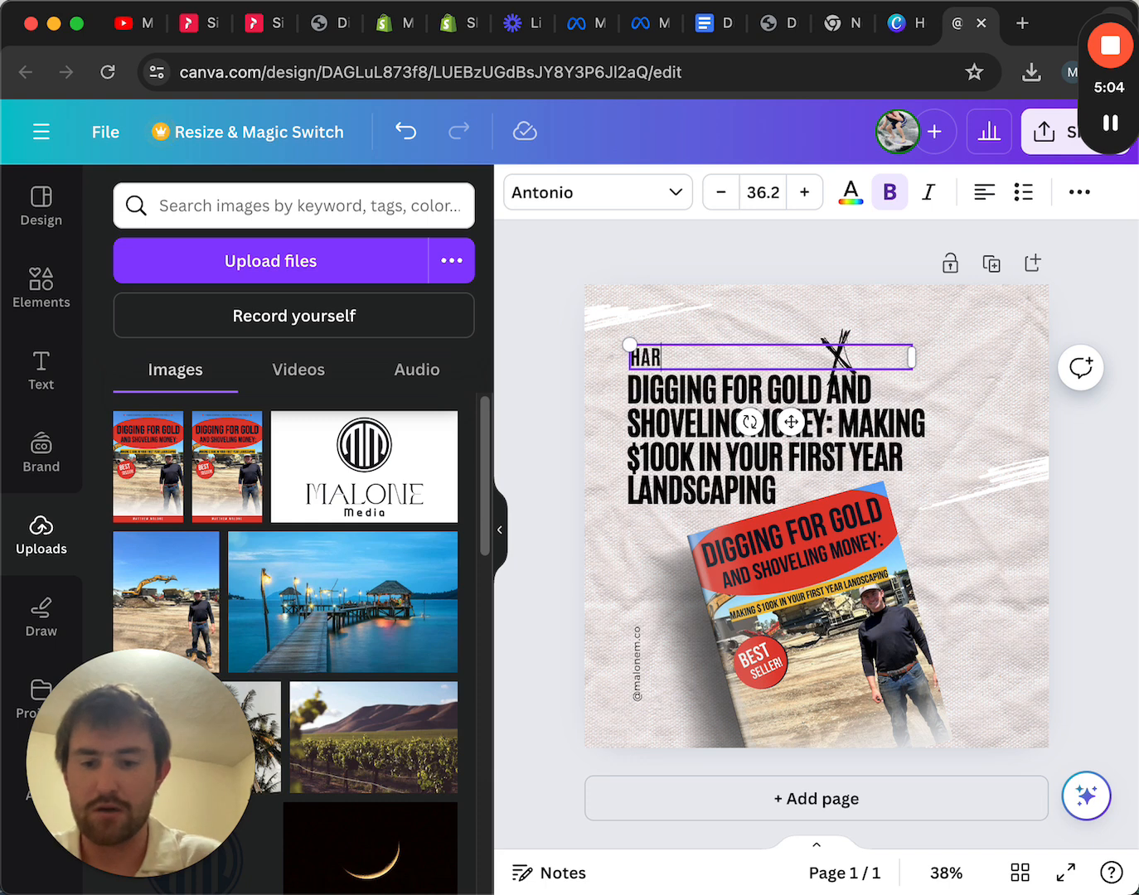
pyautogui.write('D-E')
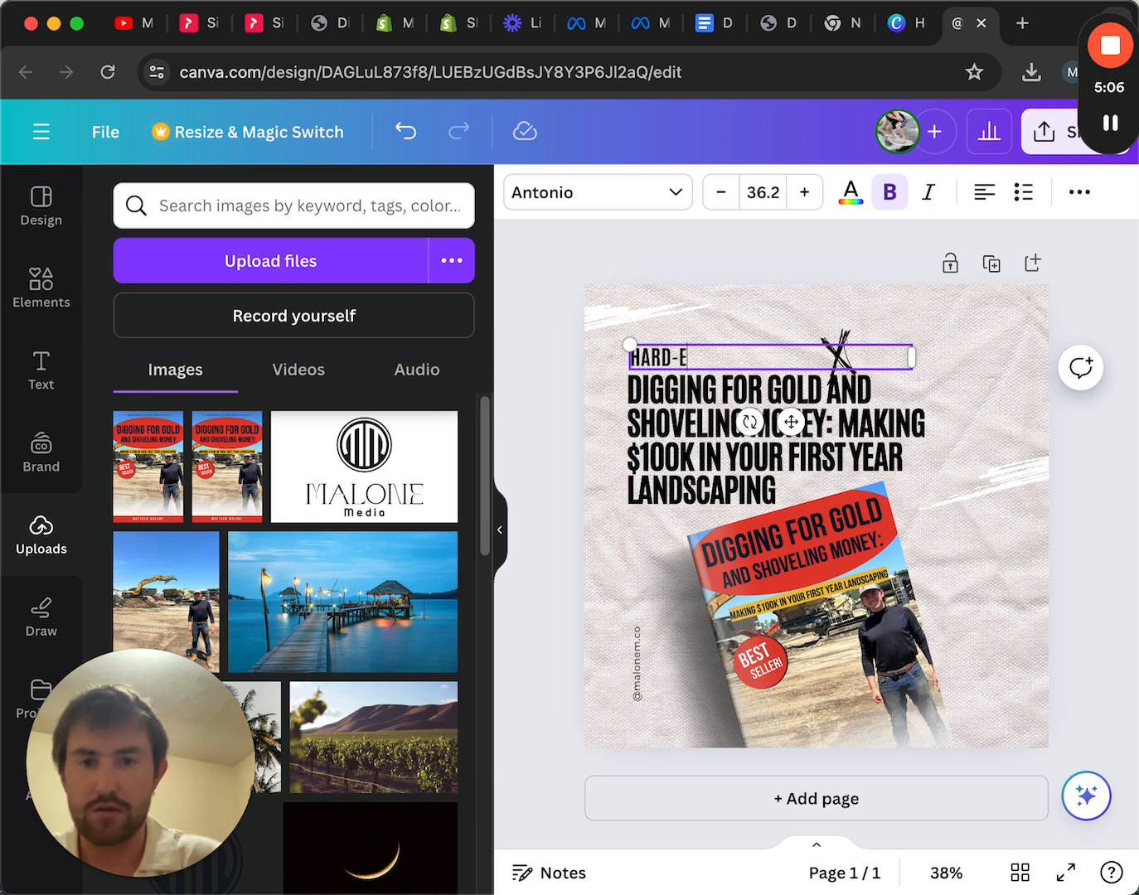
pyautogui.write('ARNED LESSONS')
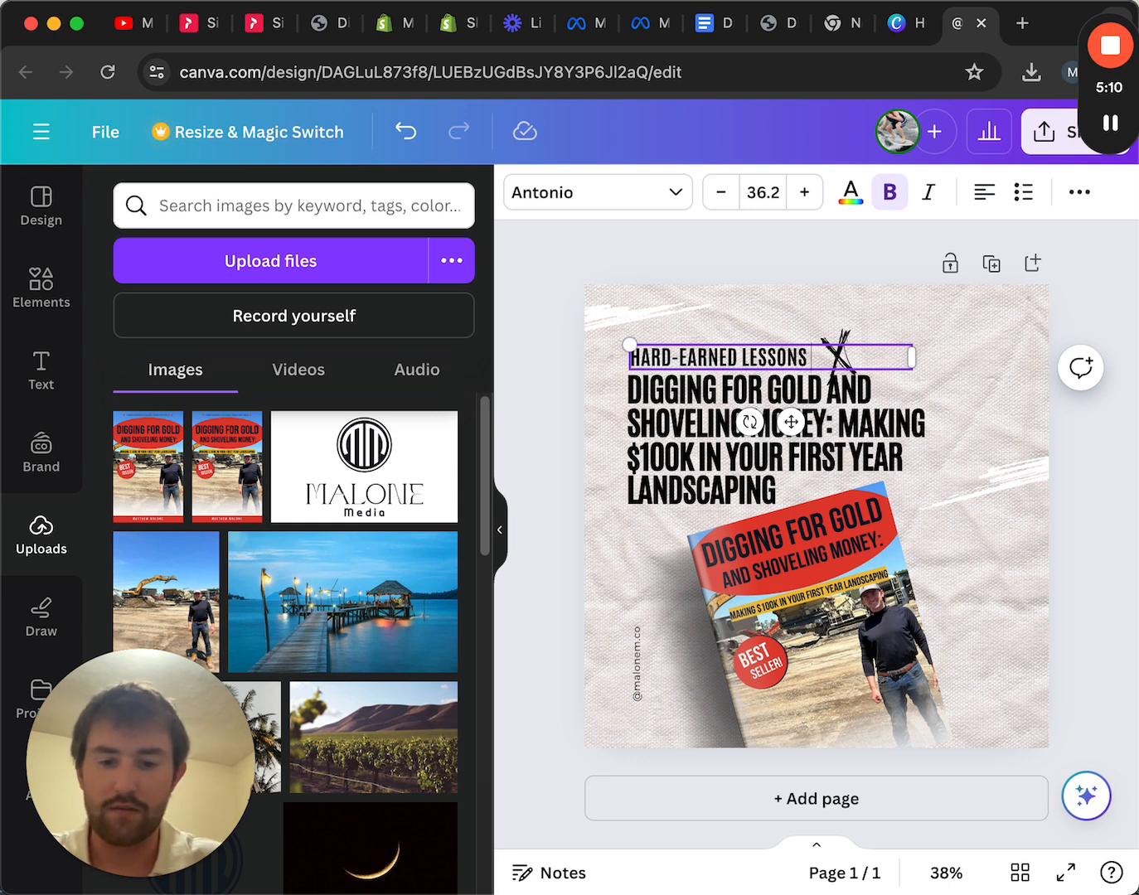
pyautogui.write(' FROM THE')
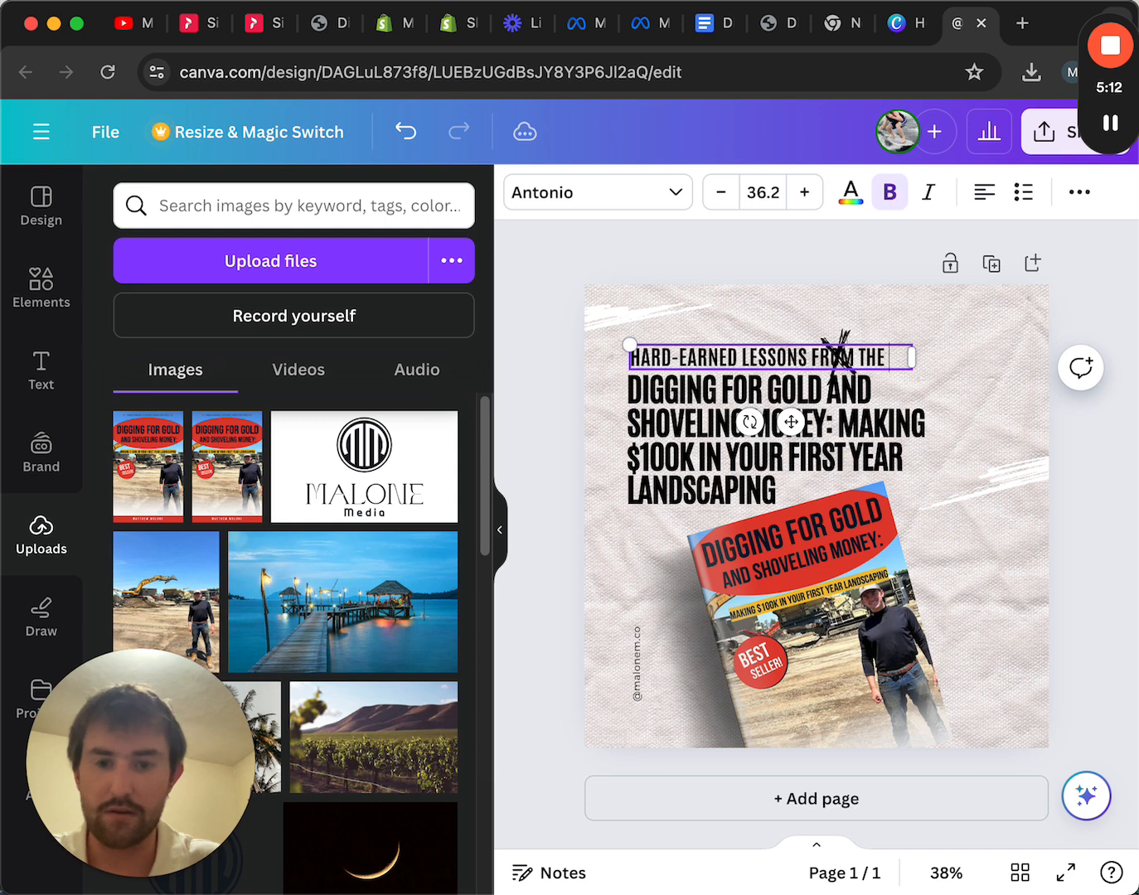
pyautogui.write(' FIELD')
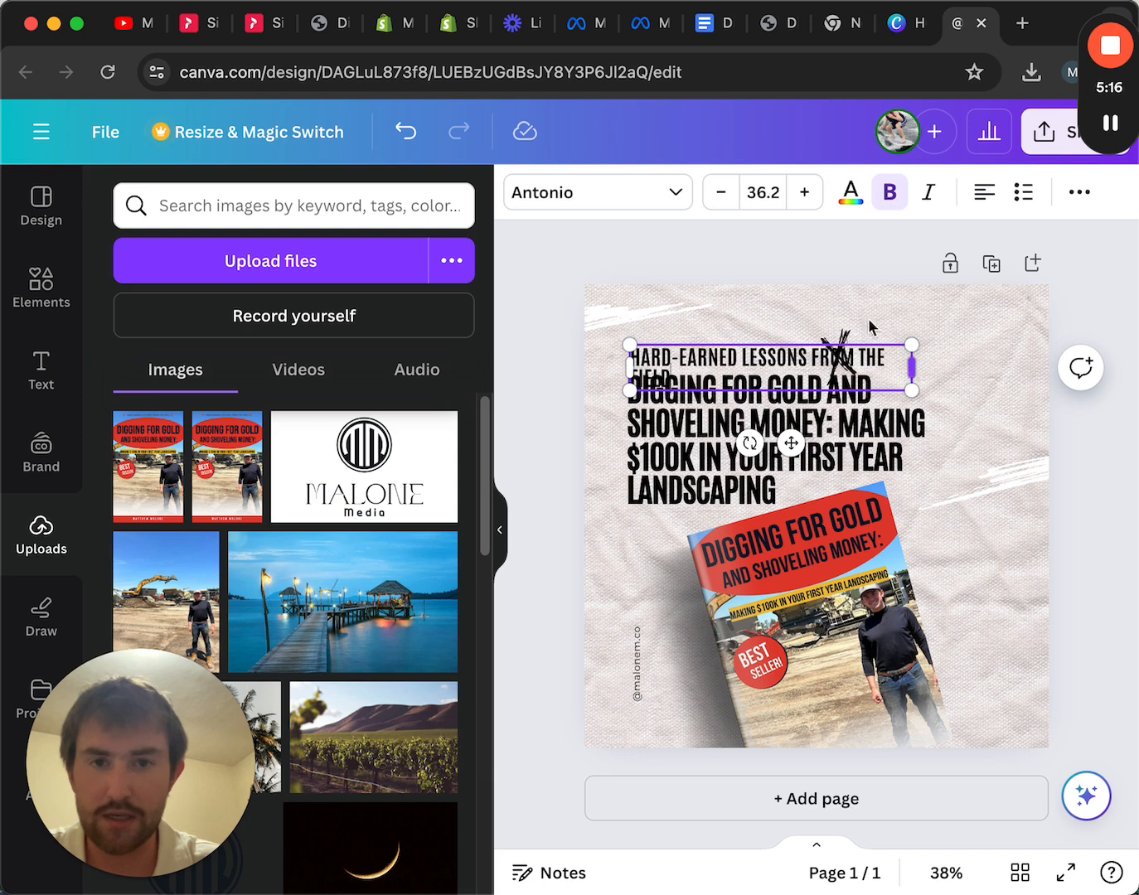
# Step: Reduce the "HARD-EARNED LESSONS FROM THE FIELD" line's font size to 23.2 so it ends before the scribbled X
pyautogui.click(722, 193)
pyautogui.click(722, 194)
pyautogui.click(723, 196)
pyautogui.click(723, 195)
pyautogui.click(724, 195)
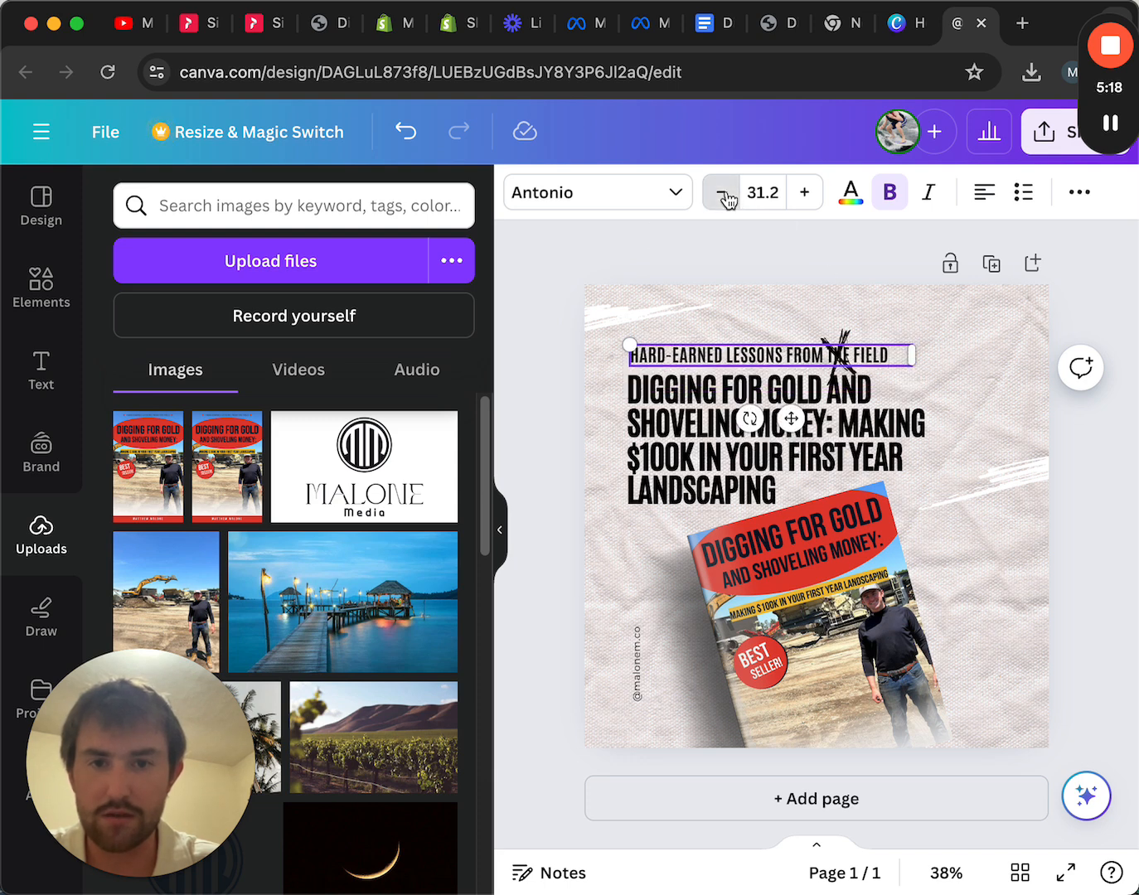
pyautogui.click(723, 196)
pyautogui.click(724, 196)
pyautogui.click(724, 196)
pyautogui.click(723, 196)
pyautogui.click(724, 196)
pyautogui.click(723, 196)
pyautogui.click(723, 195)
pyautogui.click(723, 197)
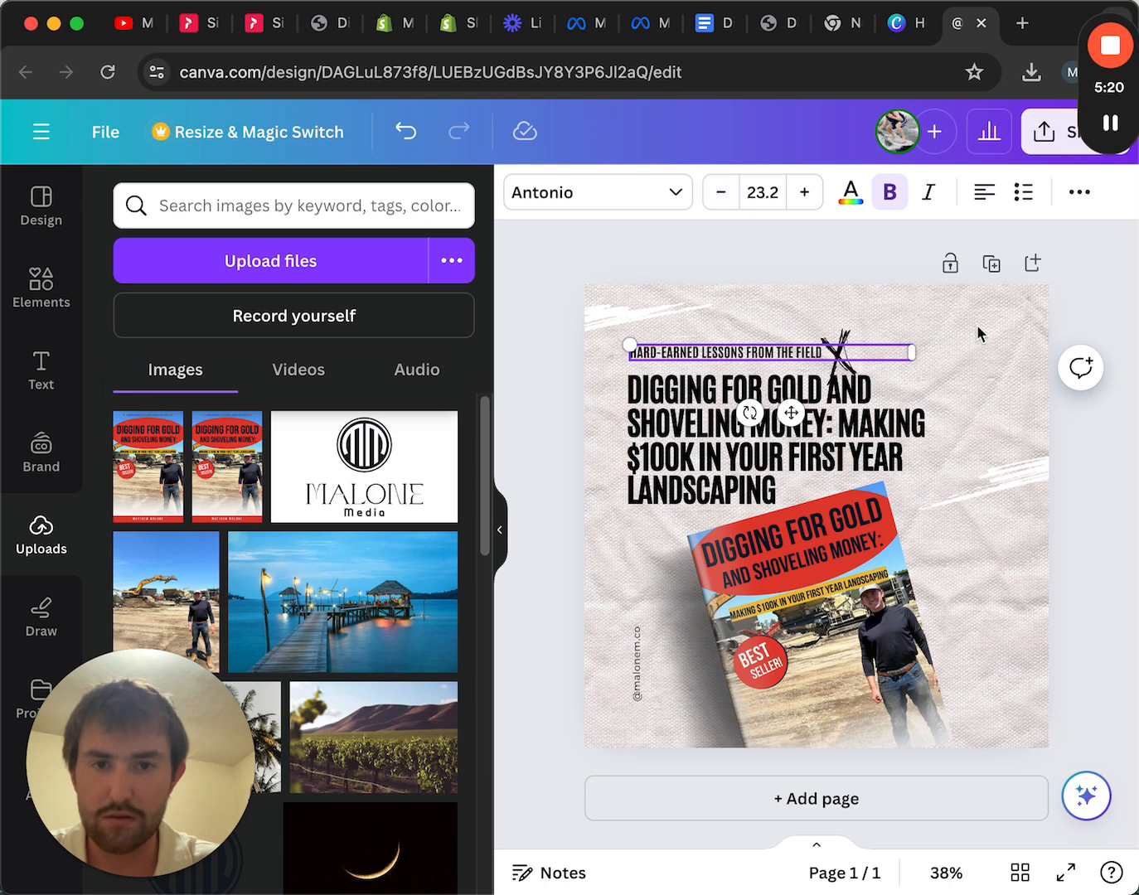
pyautogui.click(973, 346)
pyautogui.click(1122, 446)
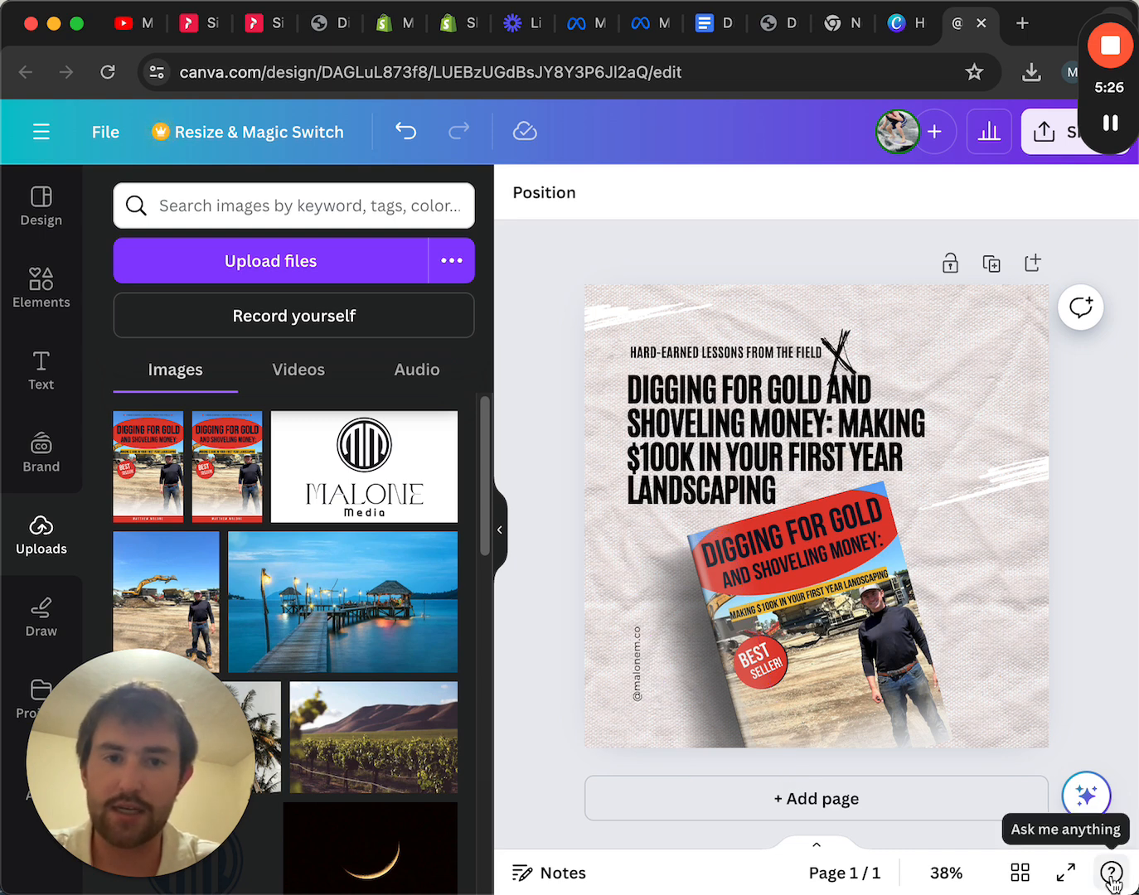
pyautogui.click(985, 317)
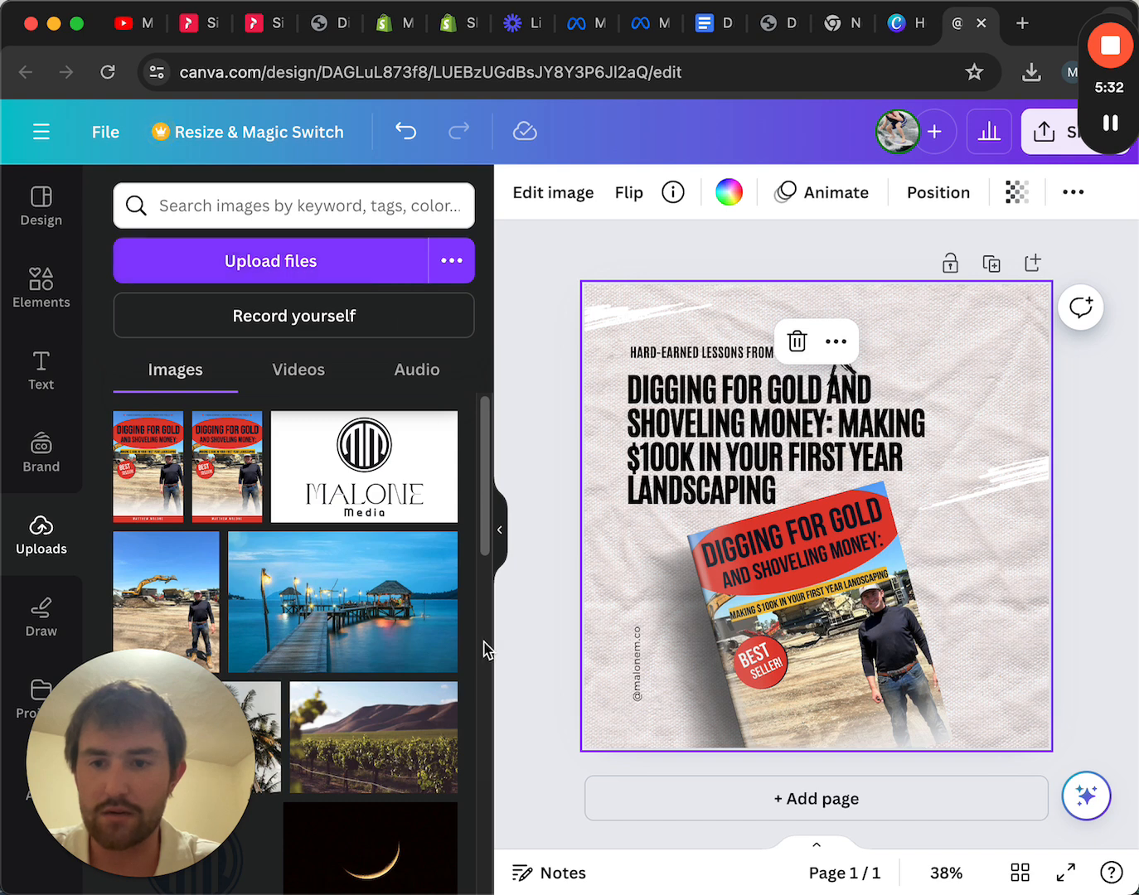
pyautogui.moveTo(485, 484); pyautogui.dragTo(480, 429)
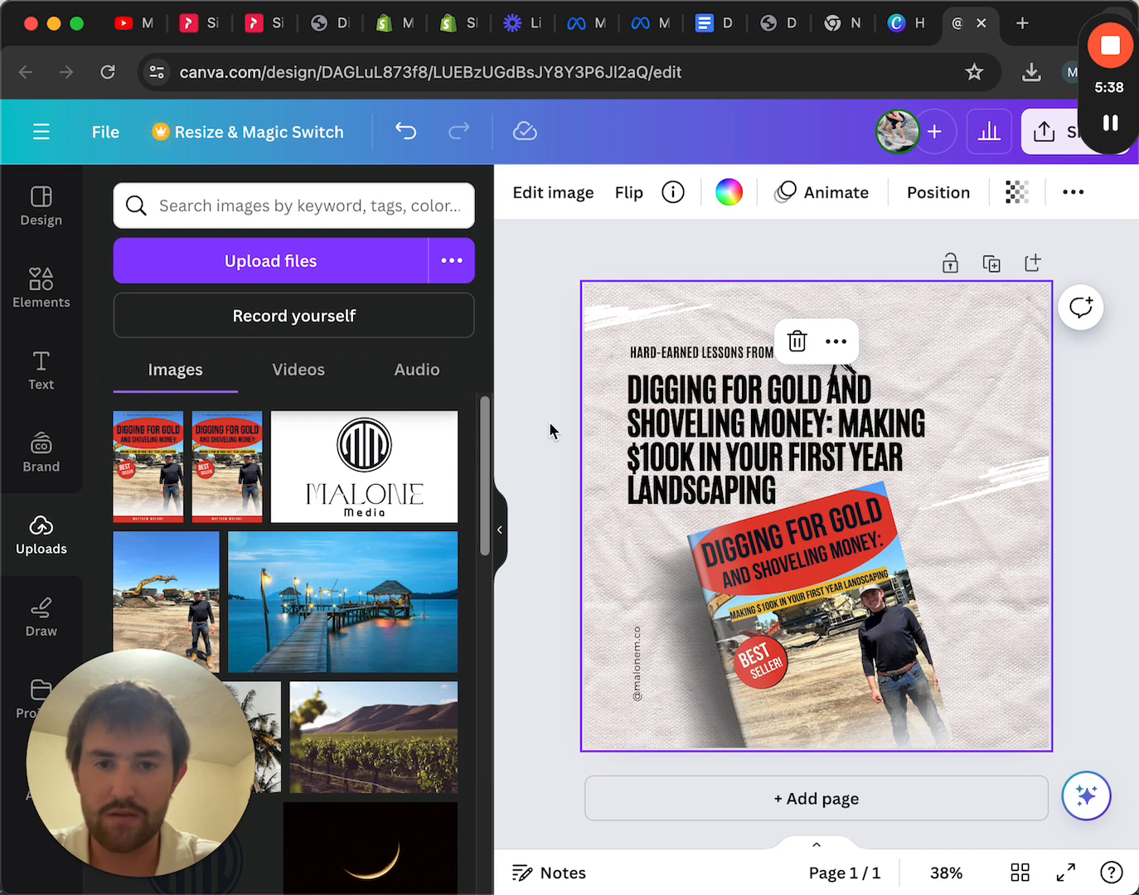
# Step: Try to replace the tilted book's cover with the first uploaded cover image, and undo the last shift of the cover
pyautogui.click(820, 657)
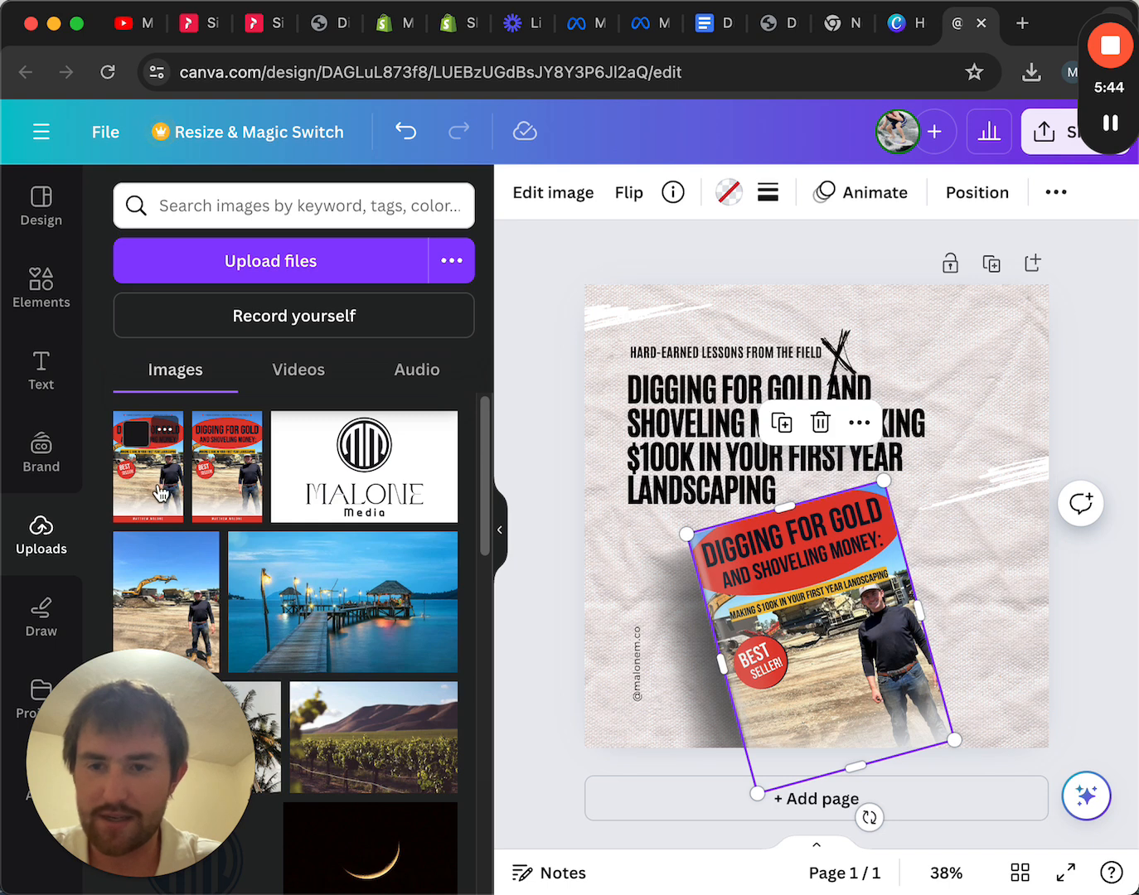
pyautogui.click(49, 298)
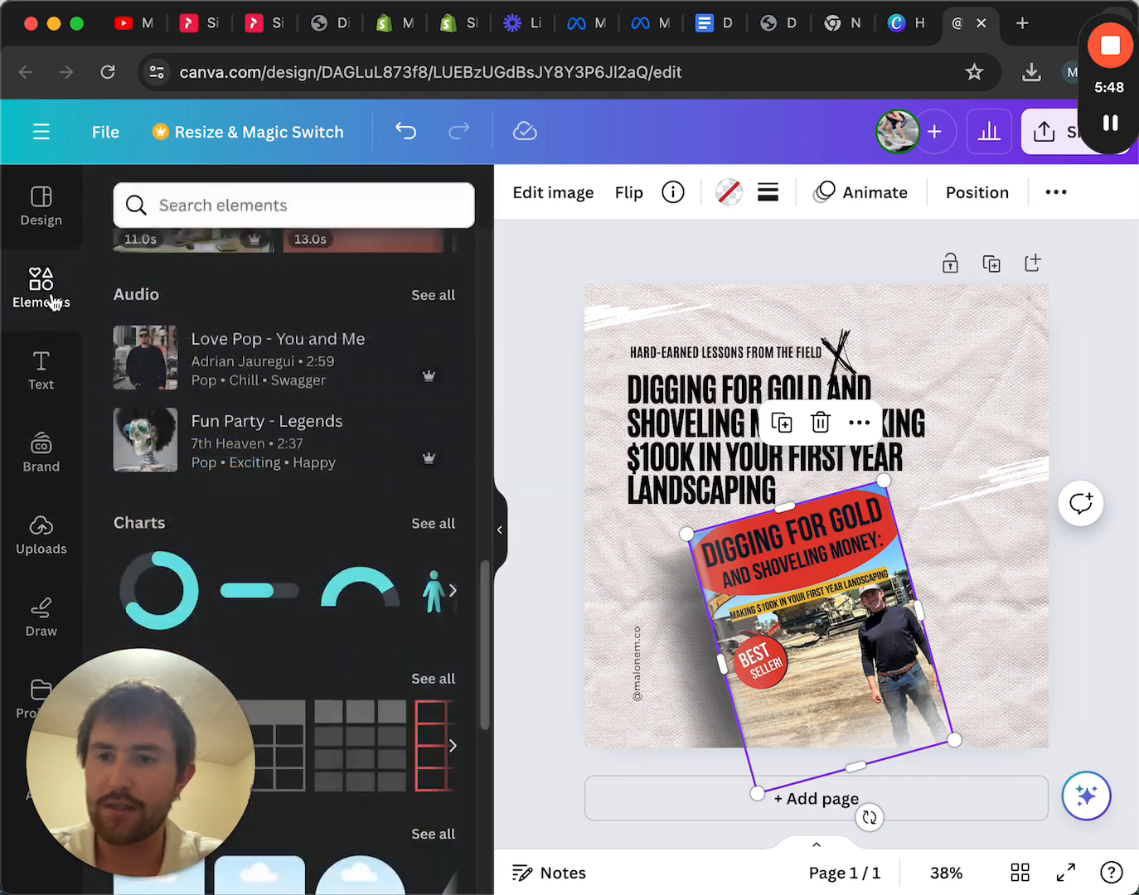
pyautogui.click(42, 535)
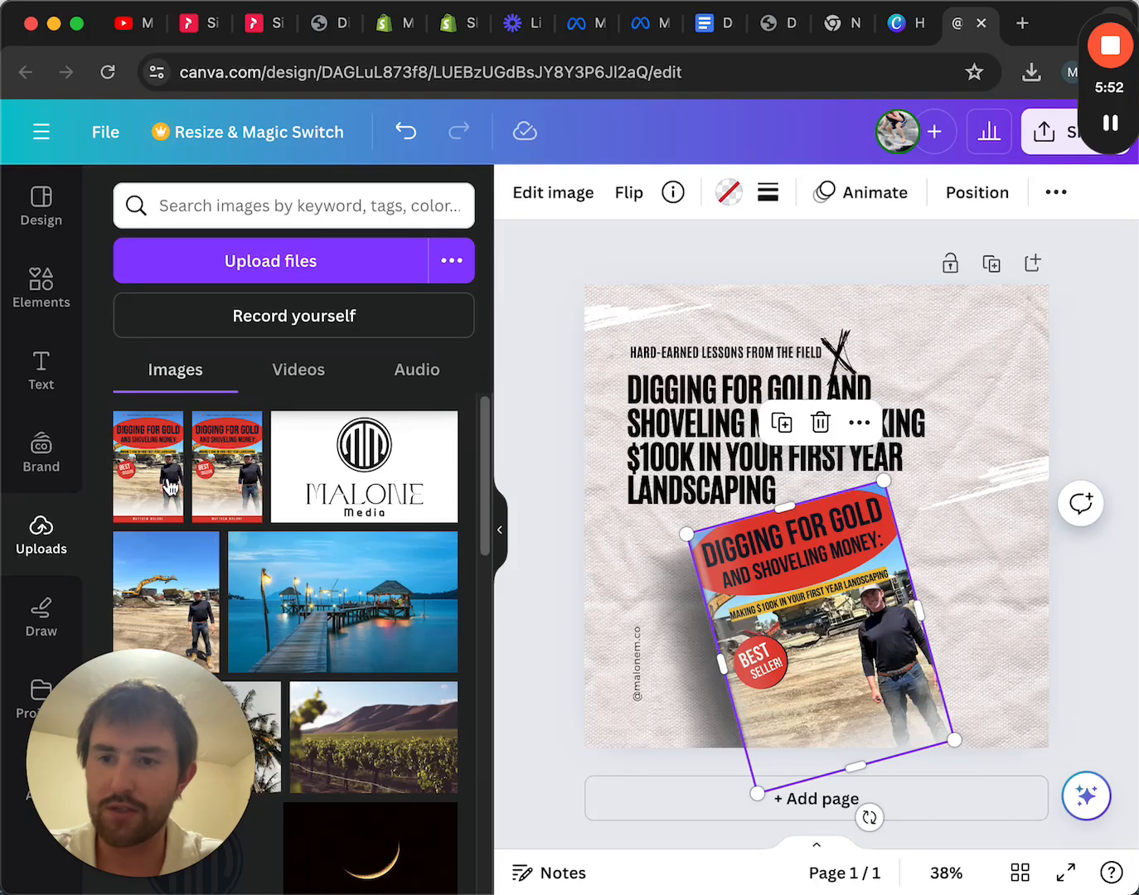
pyautogui.moveTo(149, 464); pyautogui.dragTo(800, 561)
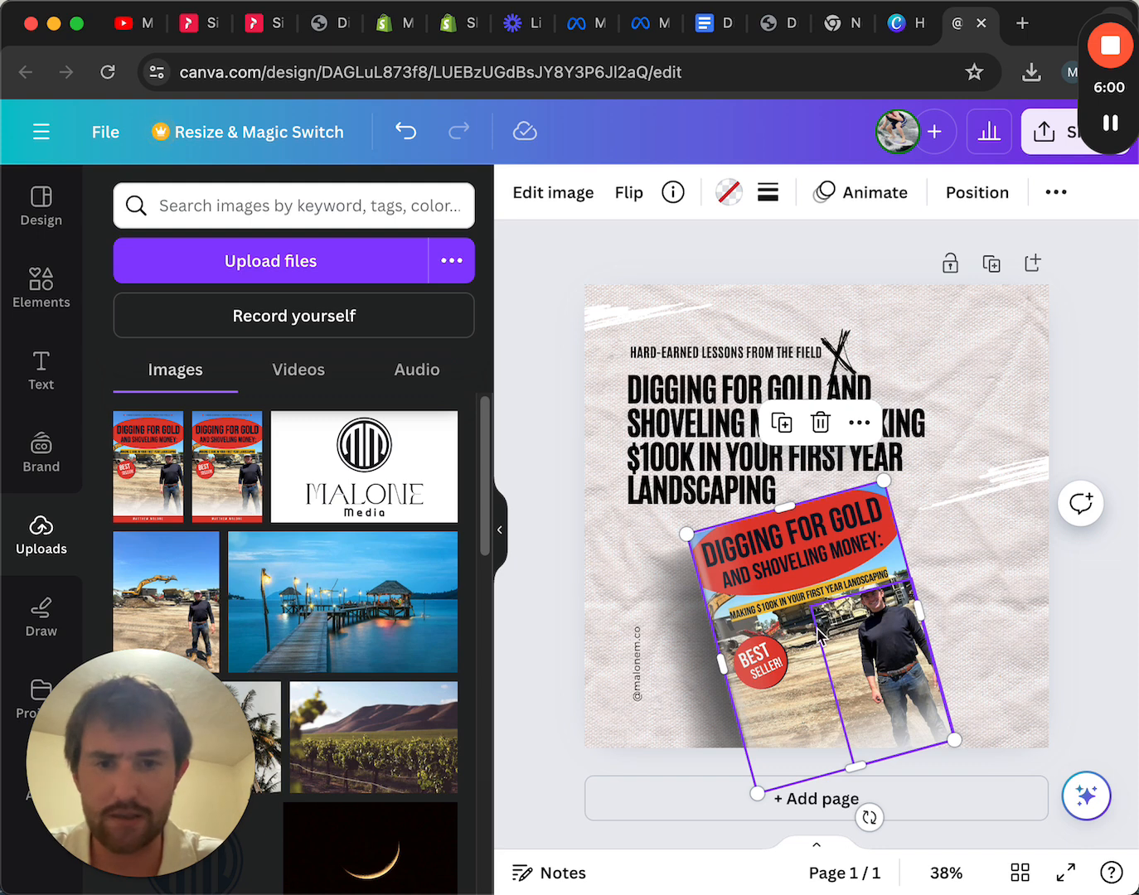
pyautogui.moveTo(798, 624)
pyautogui.mouseDown()
pyautogui.moveTo(791, 640)
pyautogui.moveTo(804, 626)
pyautogui.mouseUp()
pyautogui.hotkey('ctrl', 'z')
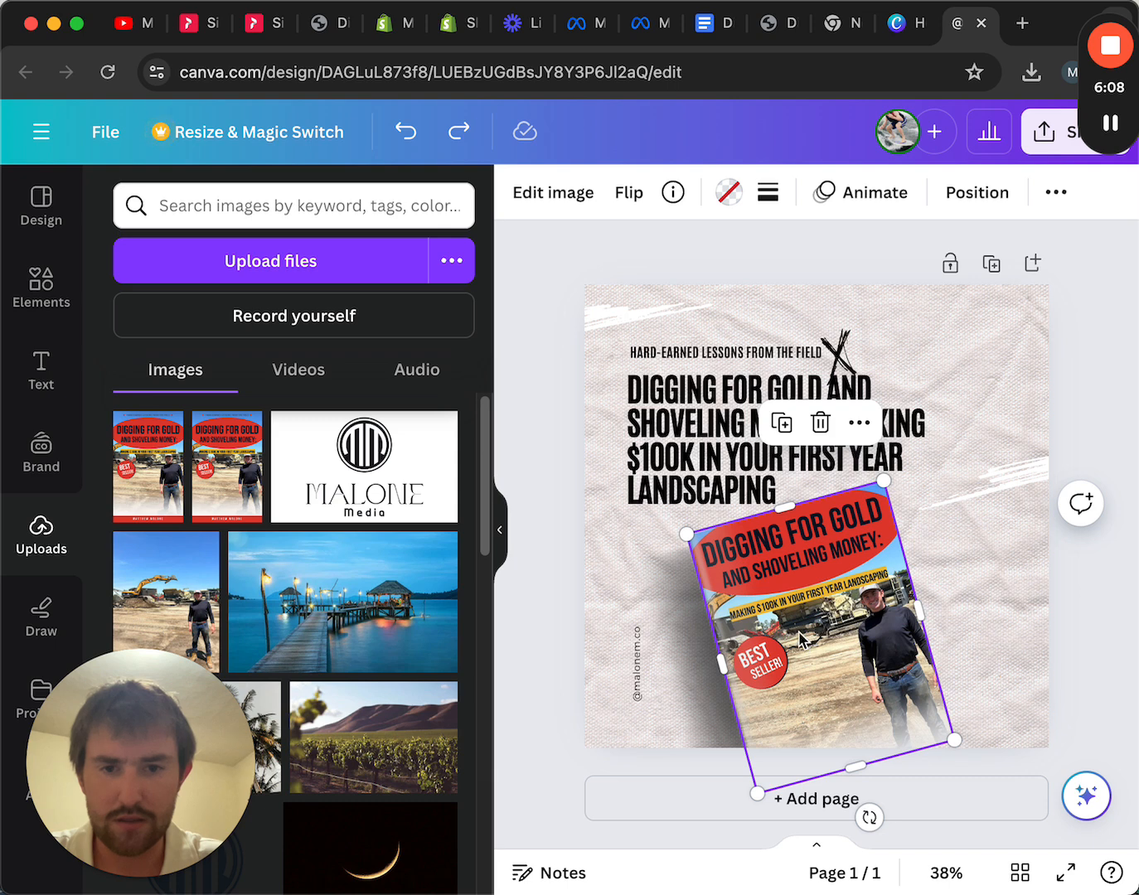
# Step: Extend the tilted cover image past its cropped top edge and shift it down along the book so the cover's top line shows
pyautogui.moveTo(797, 632); pyautogui.dragTo(805, 628)
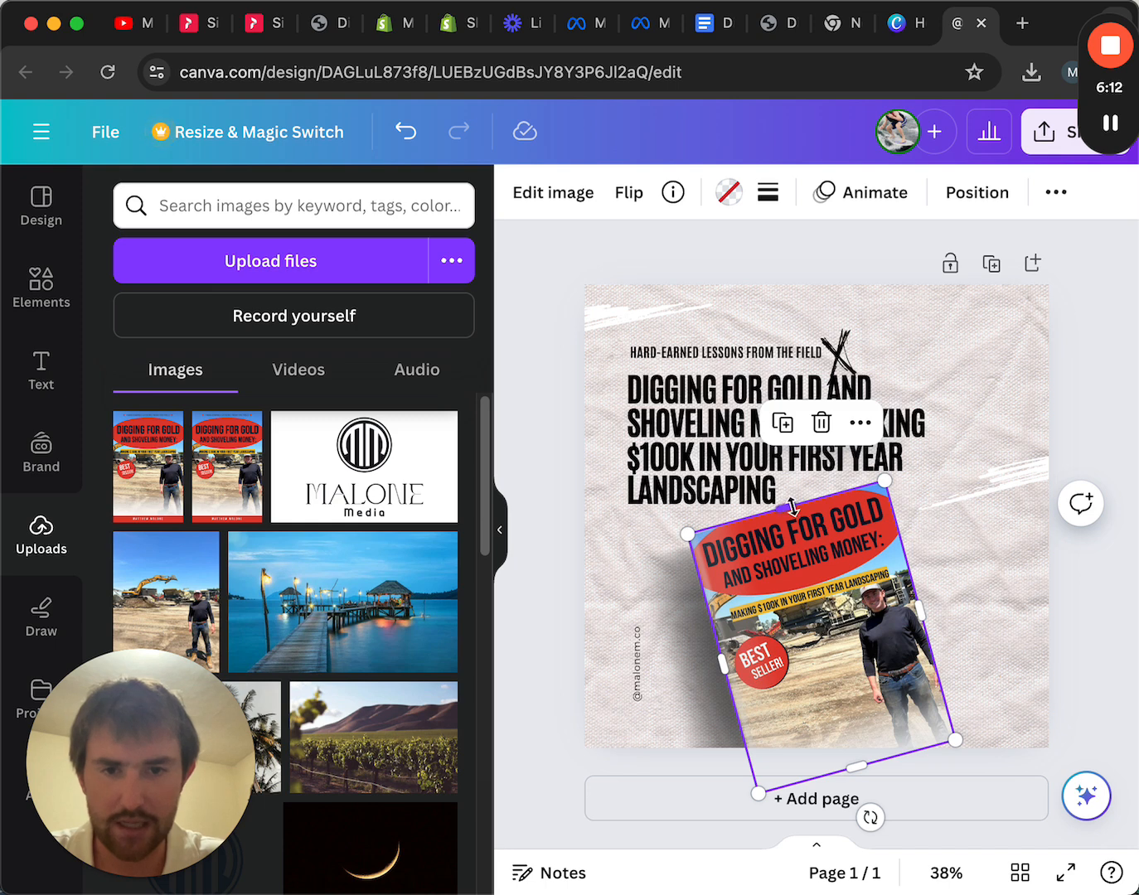
pyautogui.moveTo(793, 507); pyautogui.dragTo(769, 446)
pyautogui.moveTo(797, 637); pyautogui.dragTo(817, 702)
pyautogui.click(1050, 597)
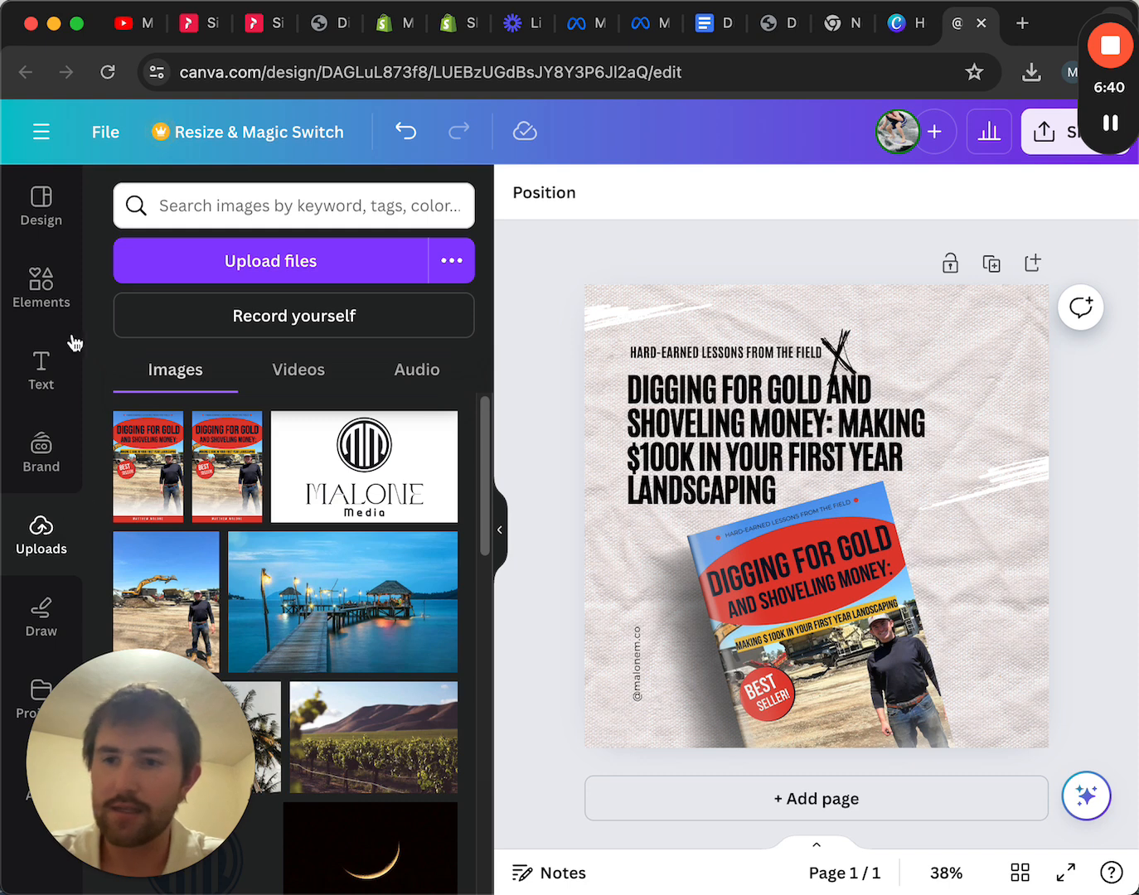
# Step: Add a circular frame to the ad, shrink it, and place it in the upper-right corner beside the headline
pyautogui.click(48, 298)
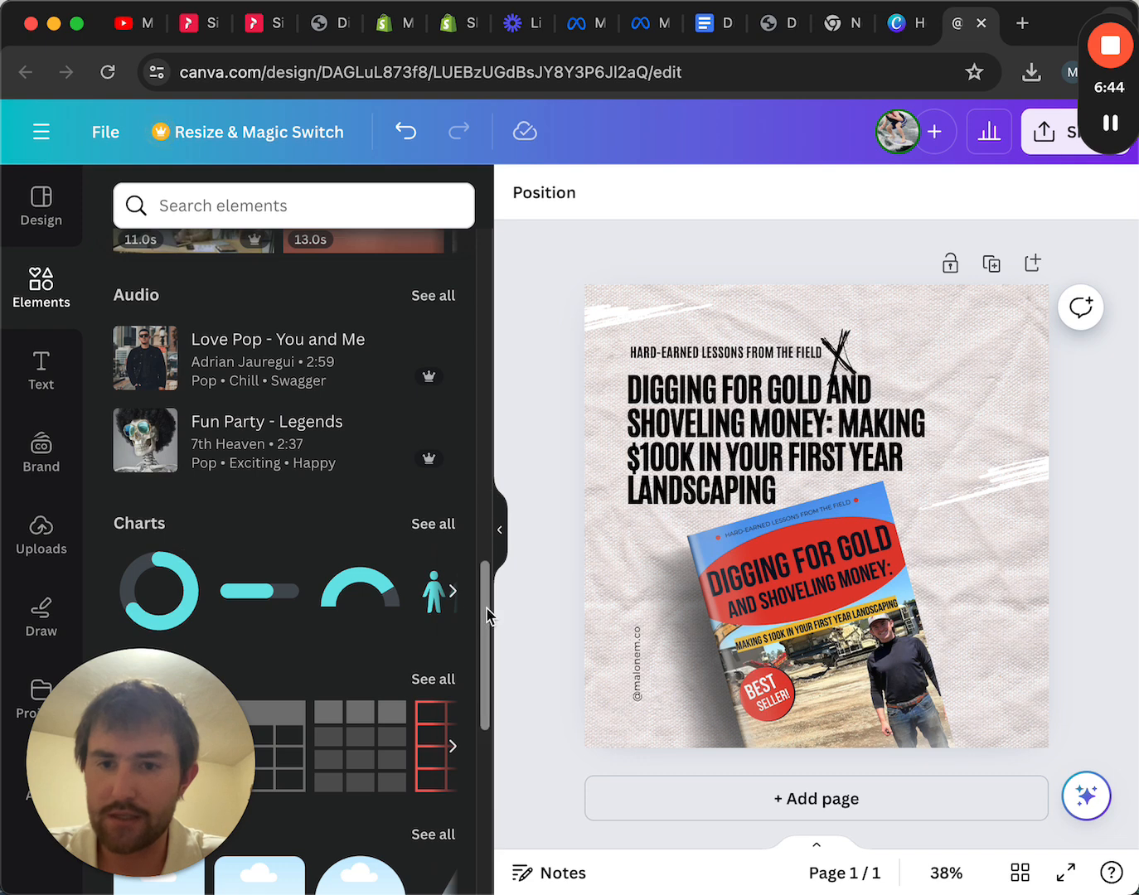
pyautogui.moveTo(489, 615); pyautogui.dragTo(487, 745)
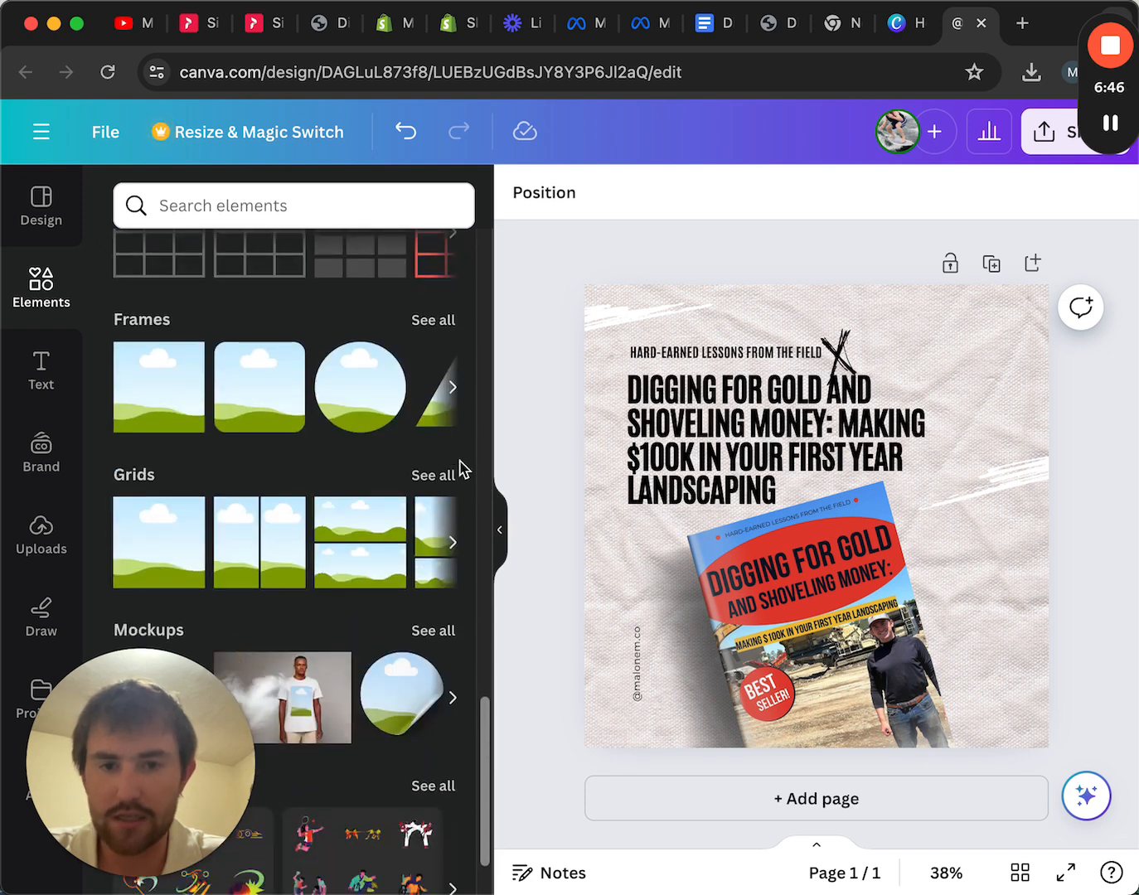
pyautogui.moveTo(360, 394); pyautogui.dragTo(936, 519)
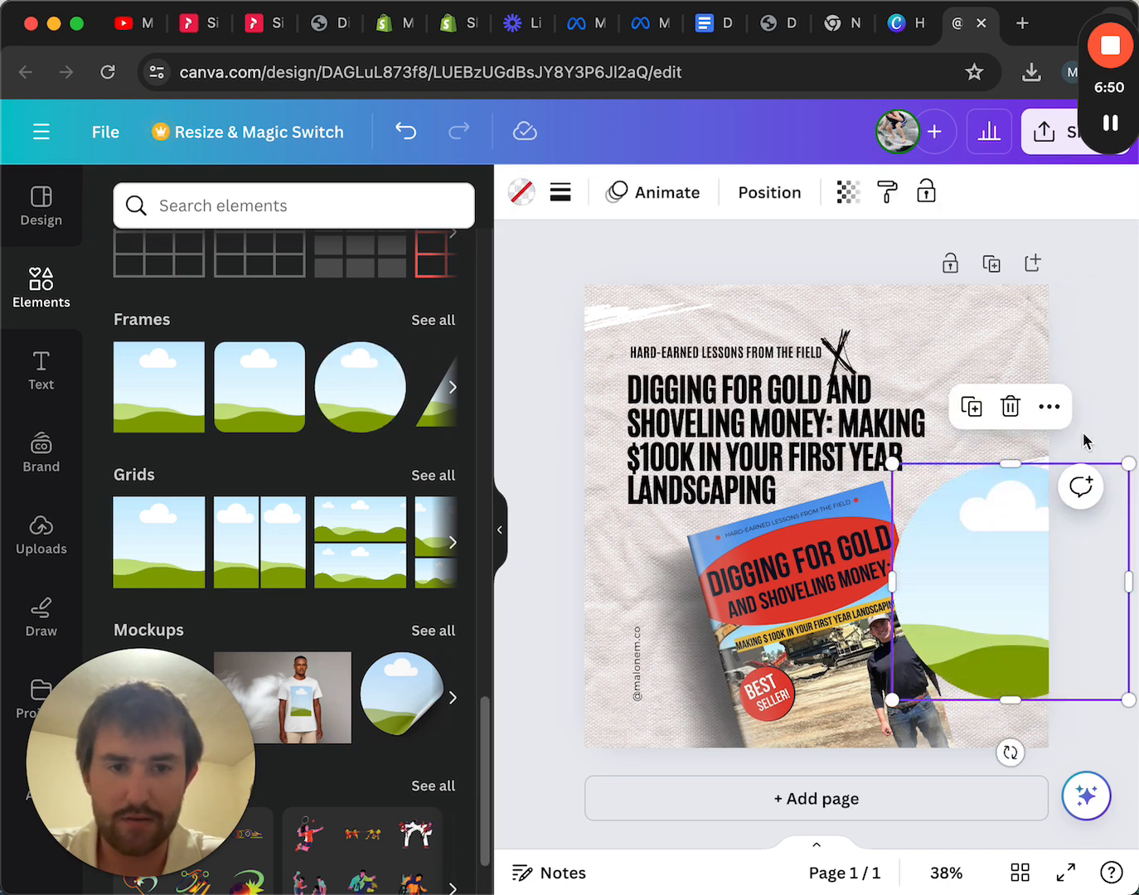
pyautogui.moveTo(1128, 464); pyautogui.dragTo(1100, 492)
pyautogui.moveTo(980, 505); pyautogui.dragTo(951, 528)
pyautogui.moveTo(952, 636); pyautogui.dragTo(987, 349)
pyautogui.moveTo(925, 404); pyautogui.dragTo(986, 374)
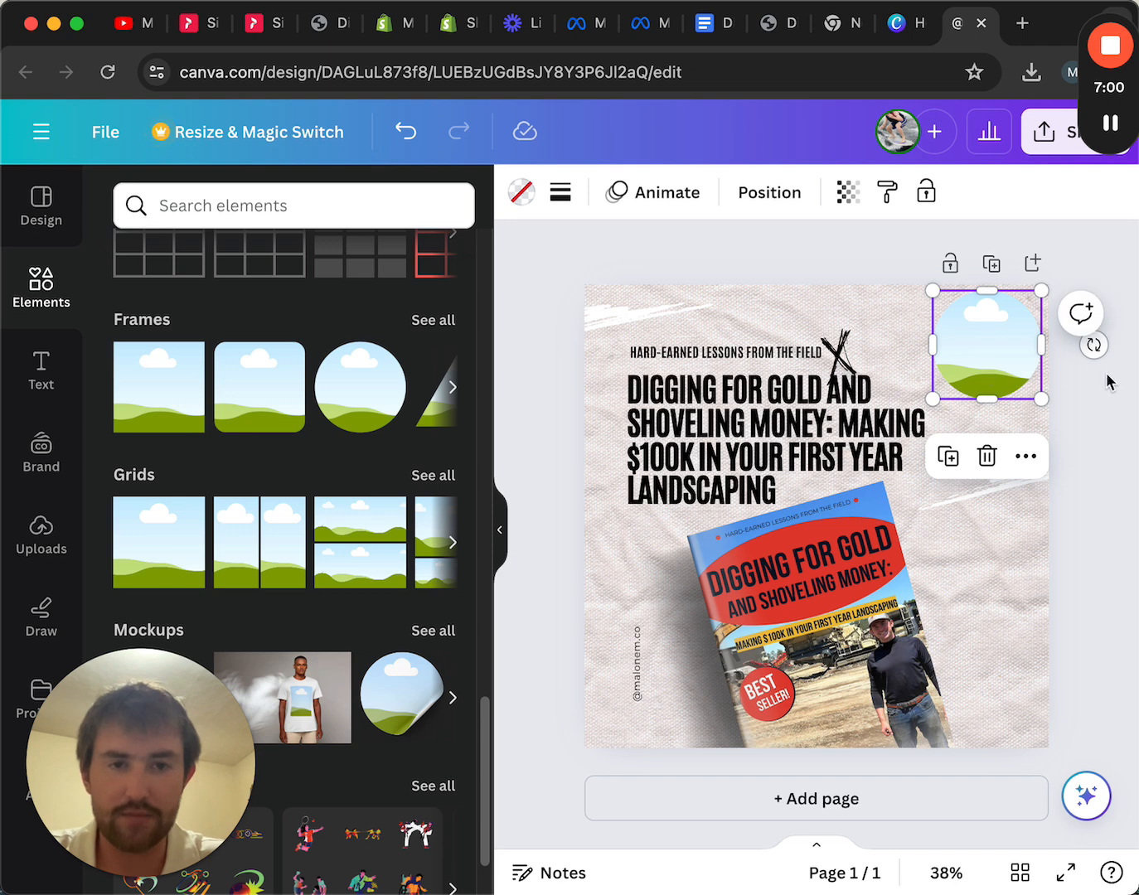
pyautogui.click(1088, 421)
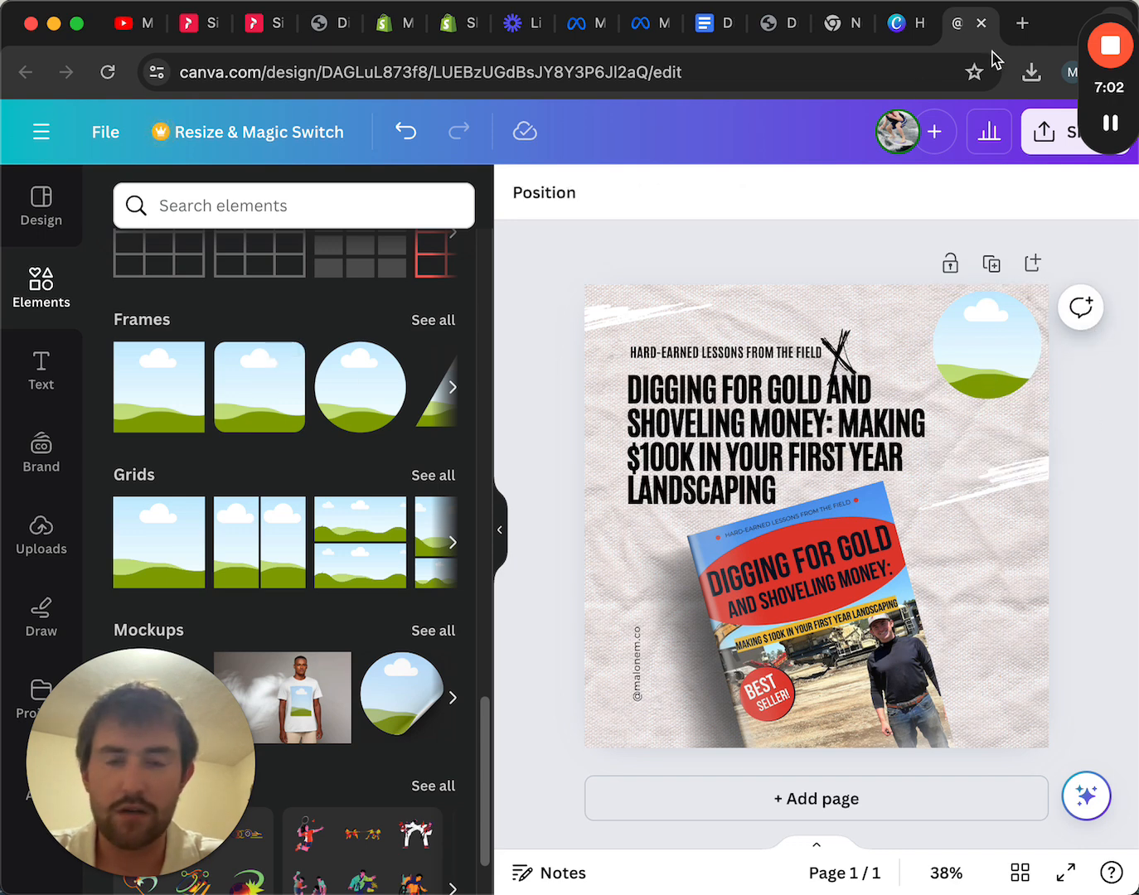
pyautogui.click(981, 363)
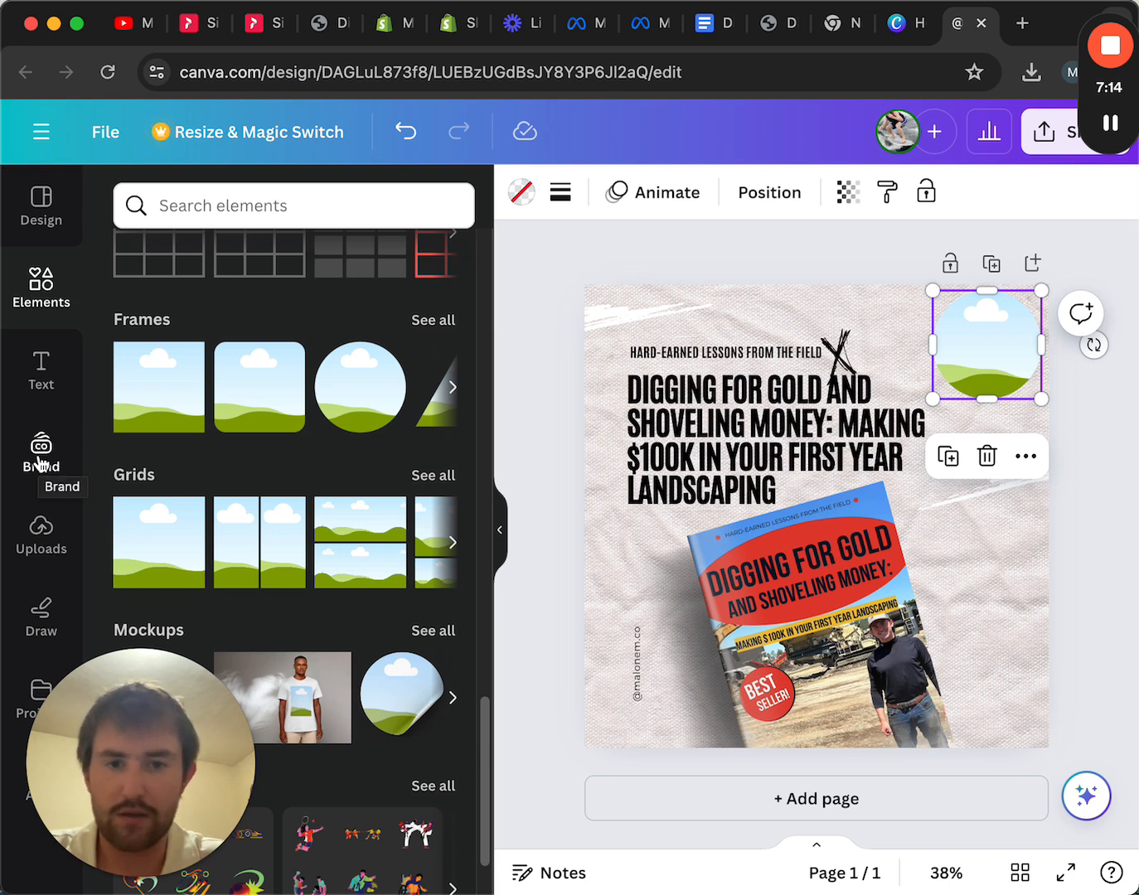
pyautogui.click(48, 384)
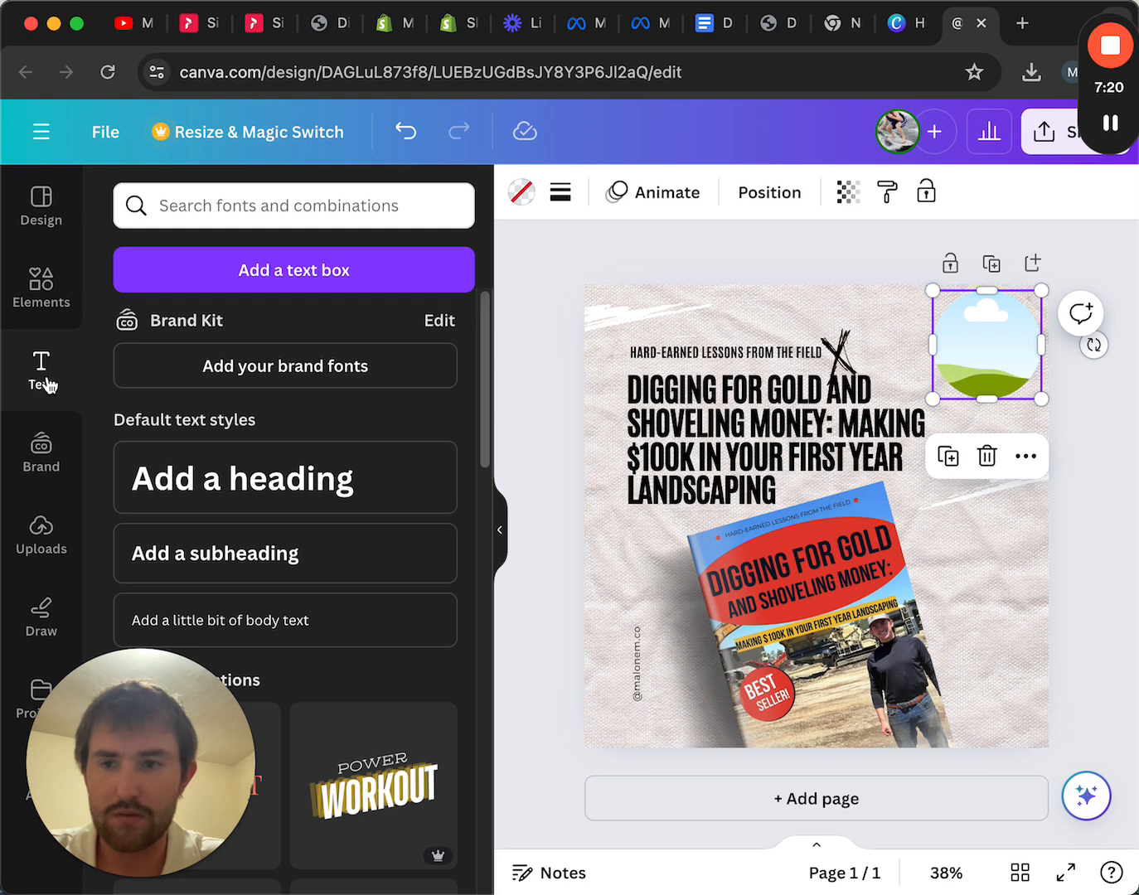
pyautogui.click(41, 294)
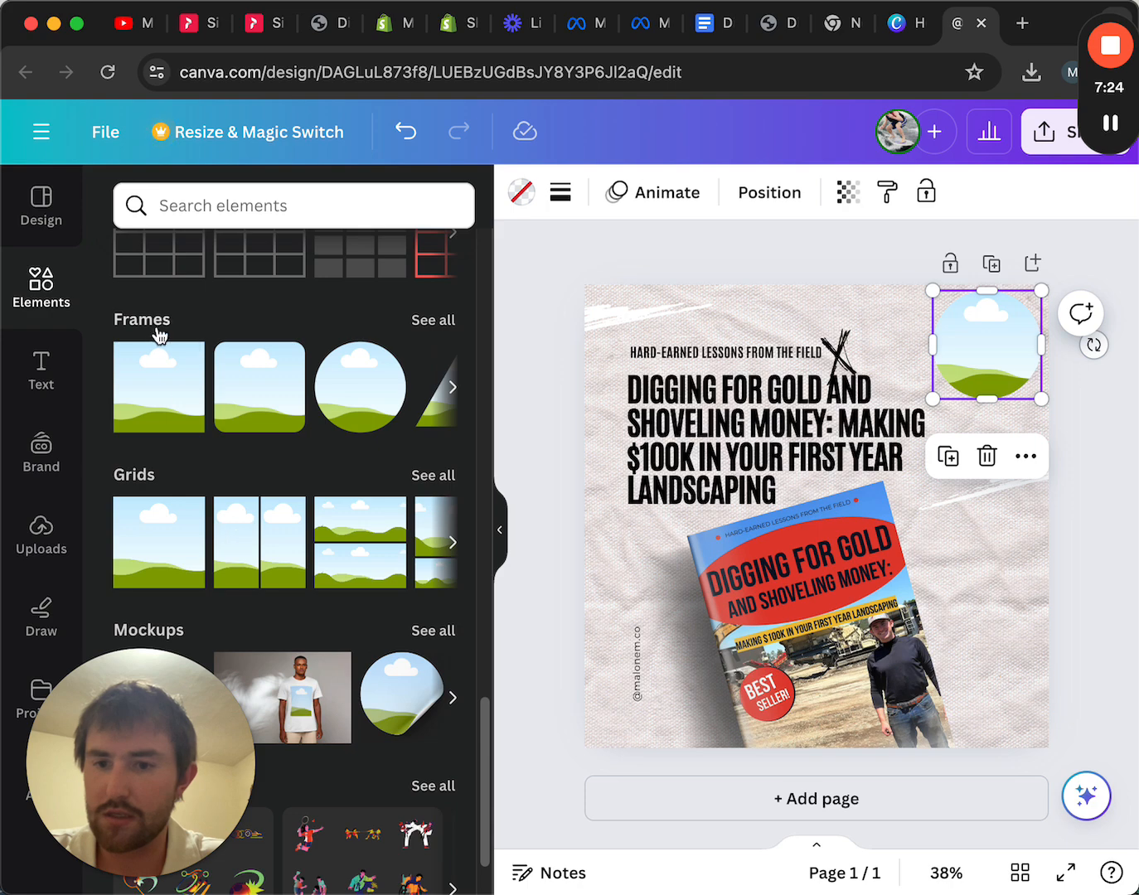
pyautogui.click(50, 231)
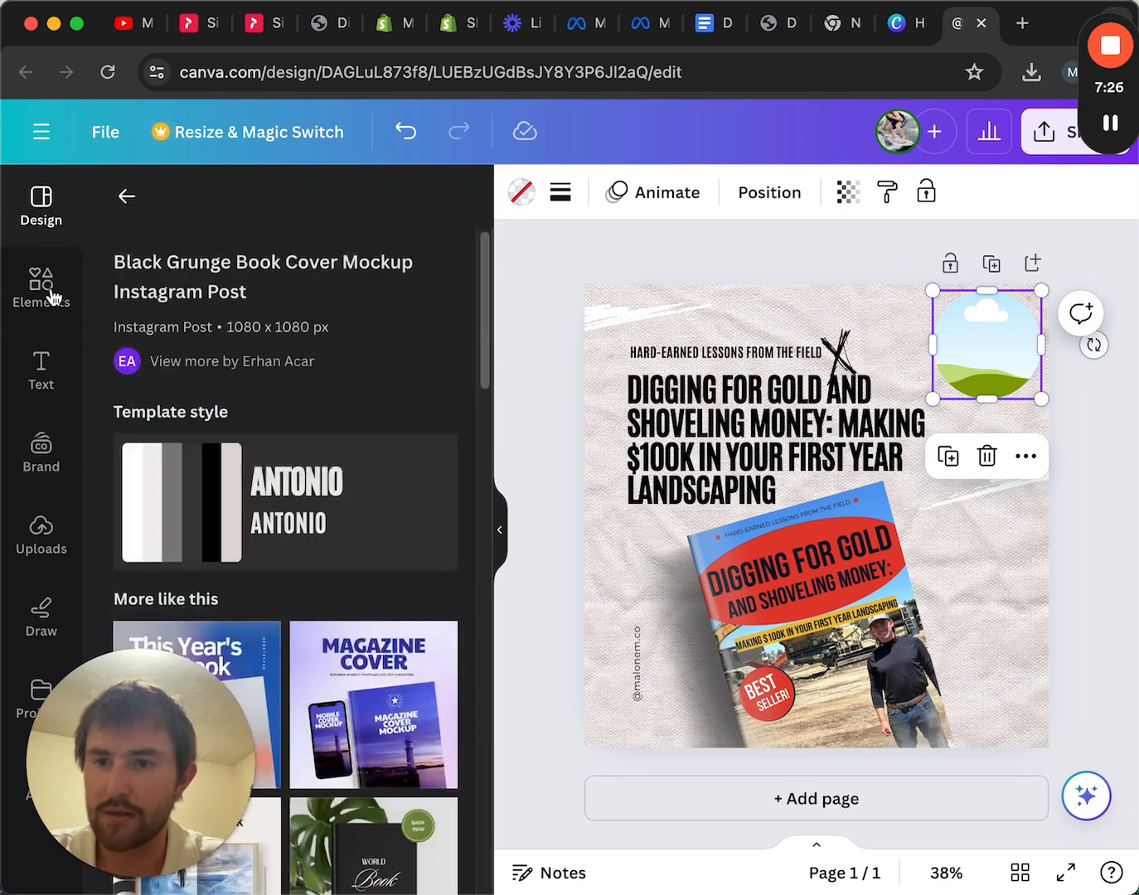
pyautogui.click(51, 390)
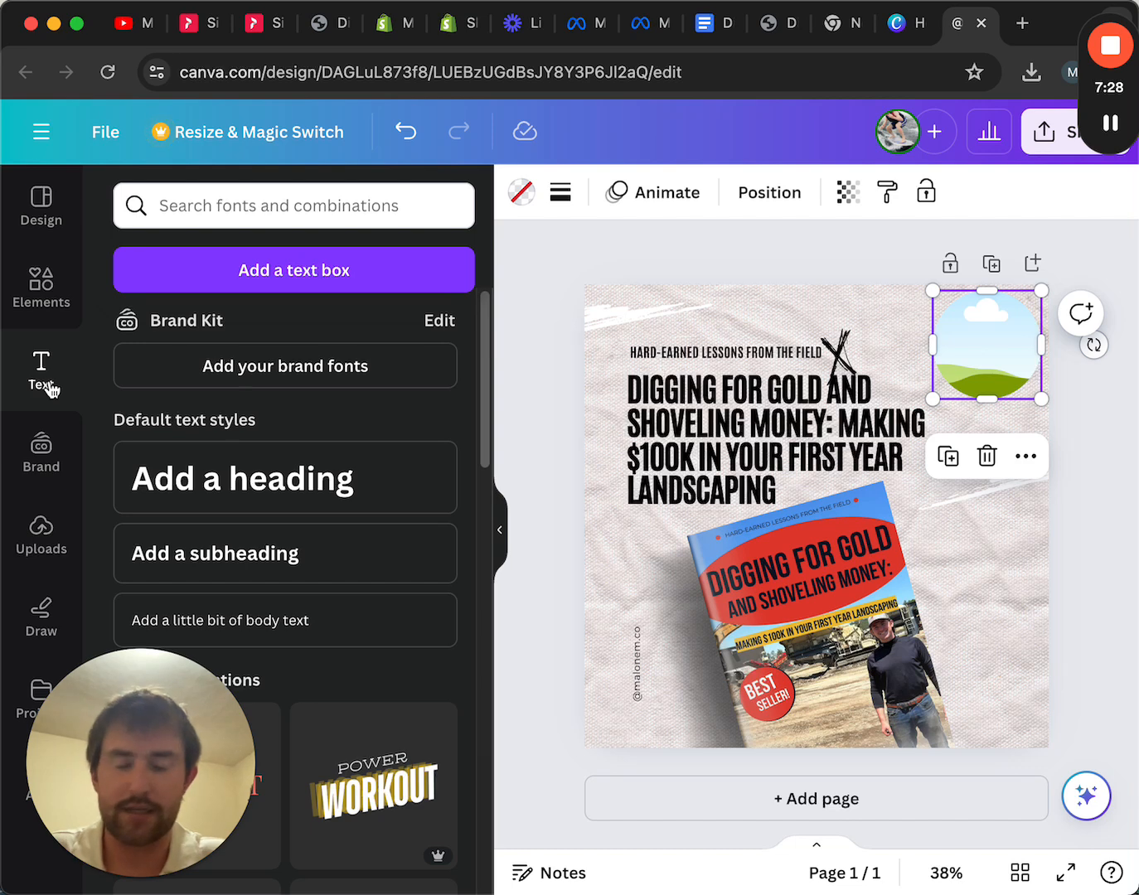
pyautogui.click(42, 469)
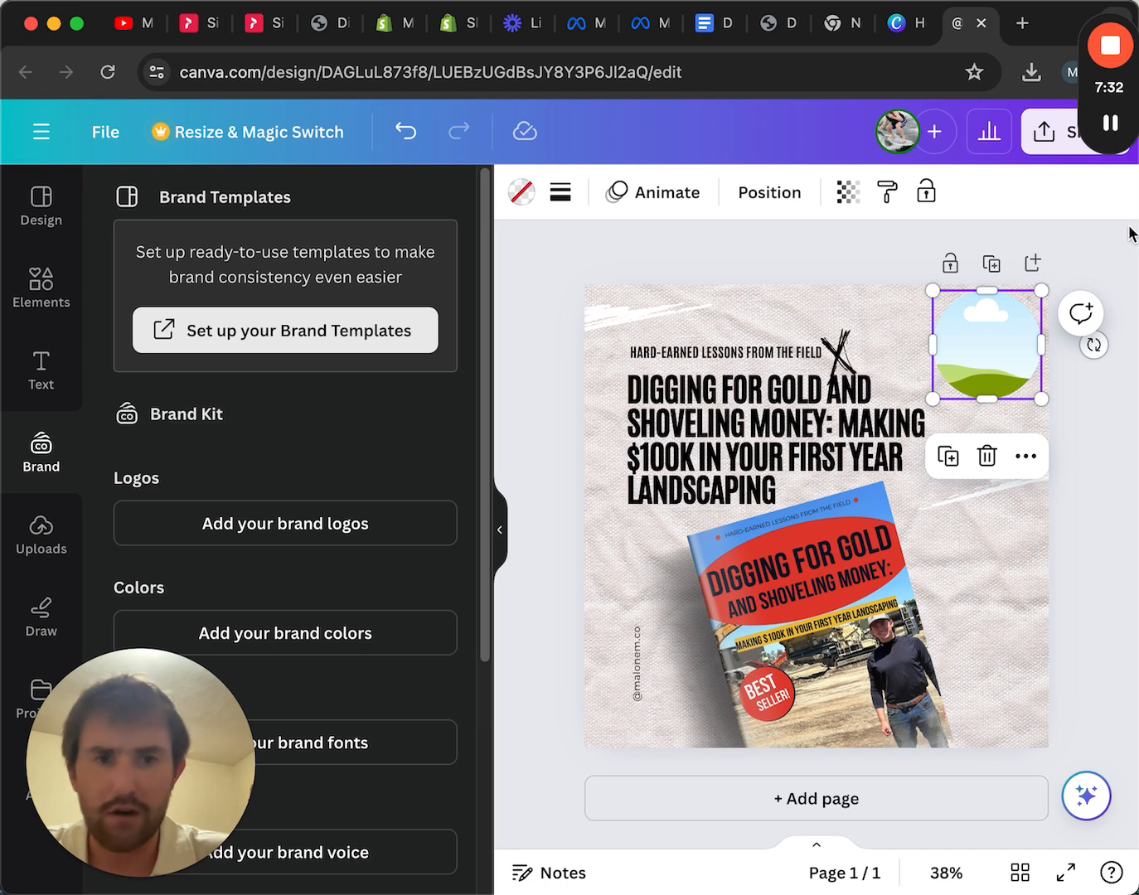
pyautogui.press('super+Tab')
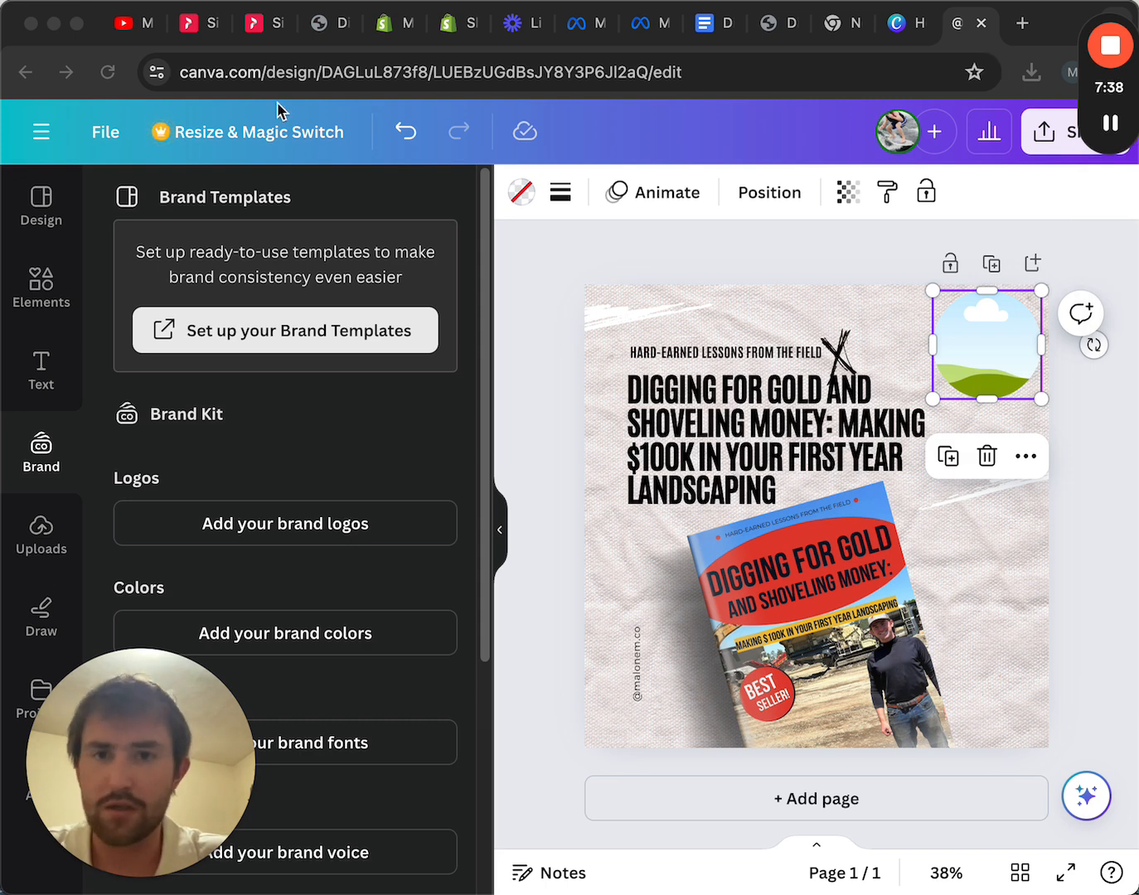
pyautogui.click(1111, 127)
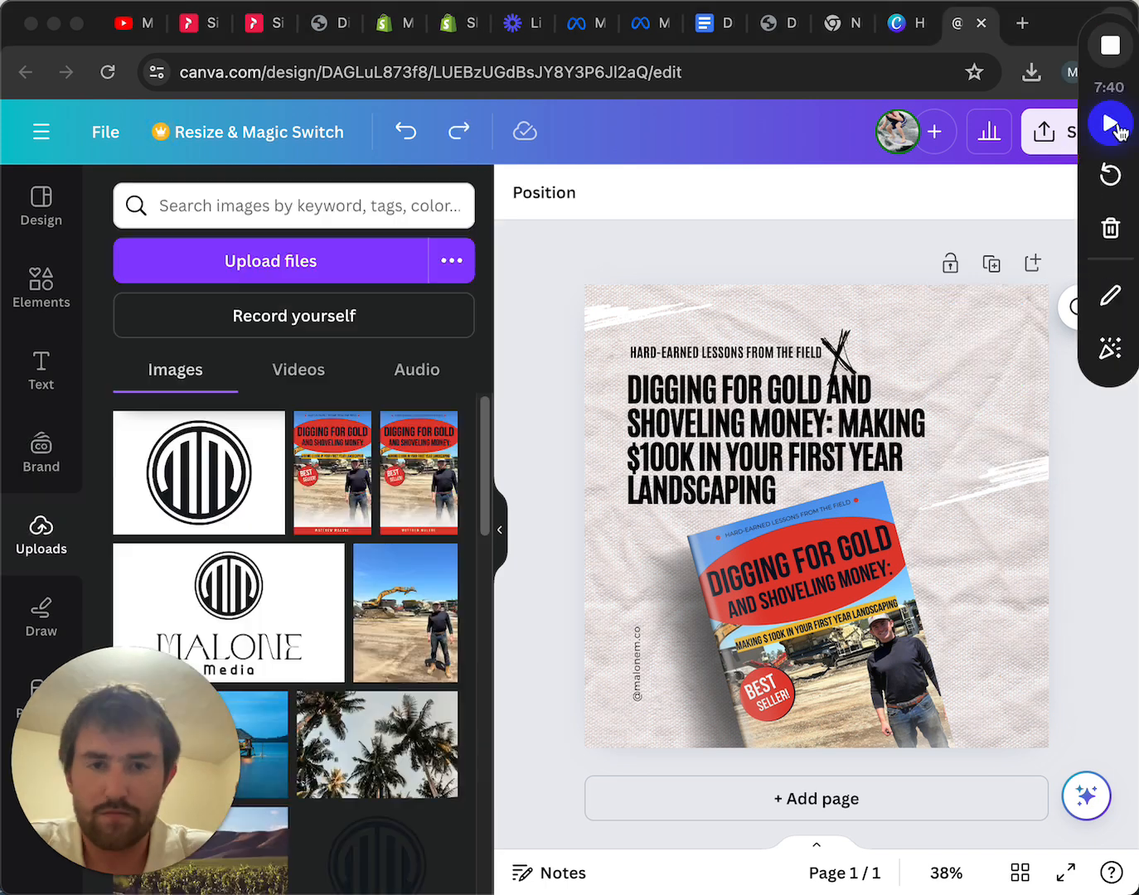
pyautogui.click(1117, 128)
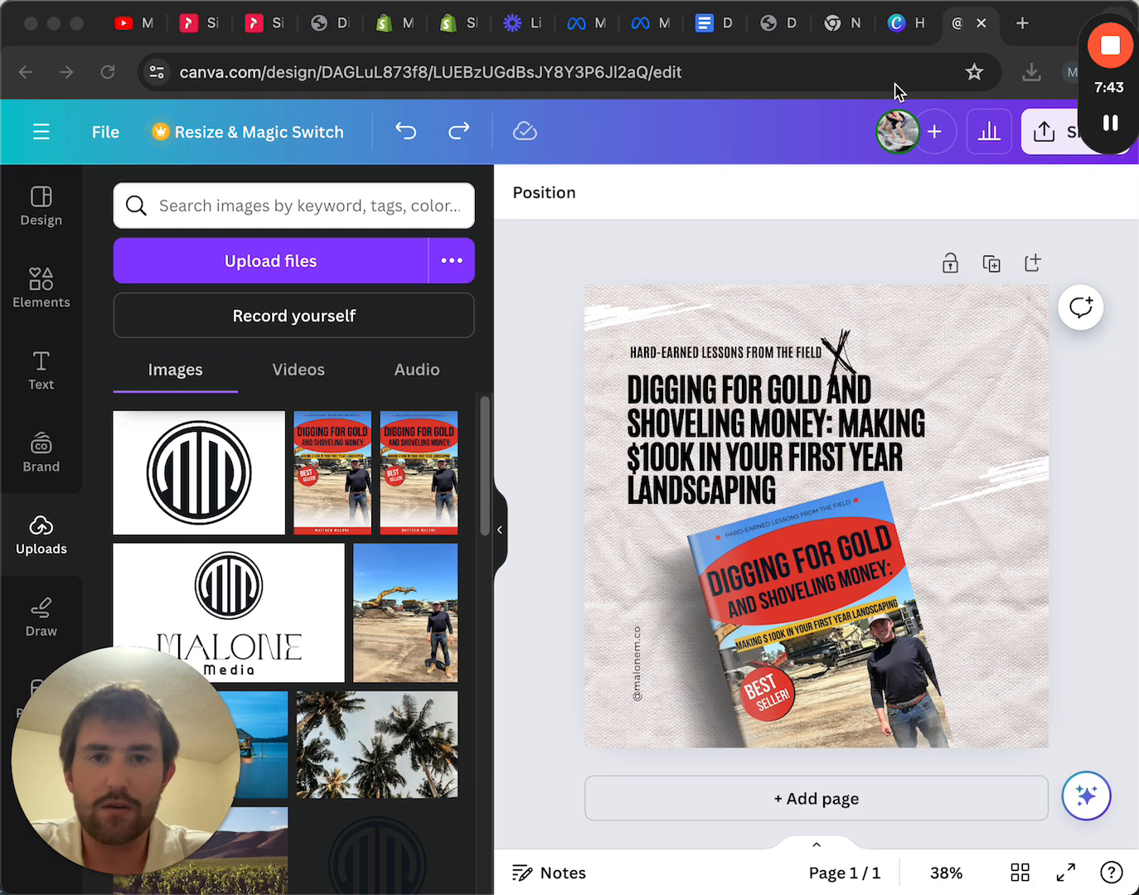
# Step: Open the Pexels website in a new browser tab and search its free photos for "grass"
pyautogui.click(1023, 29)
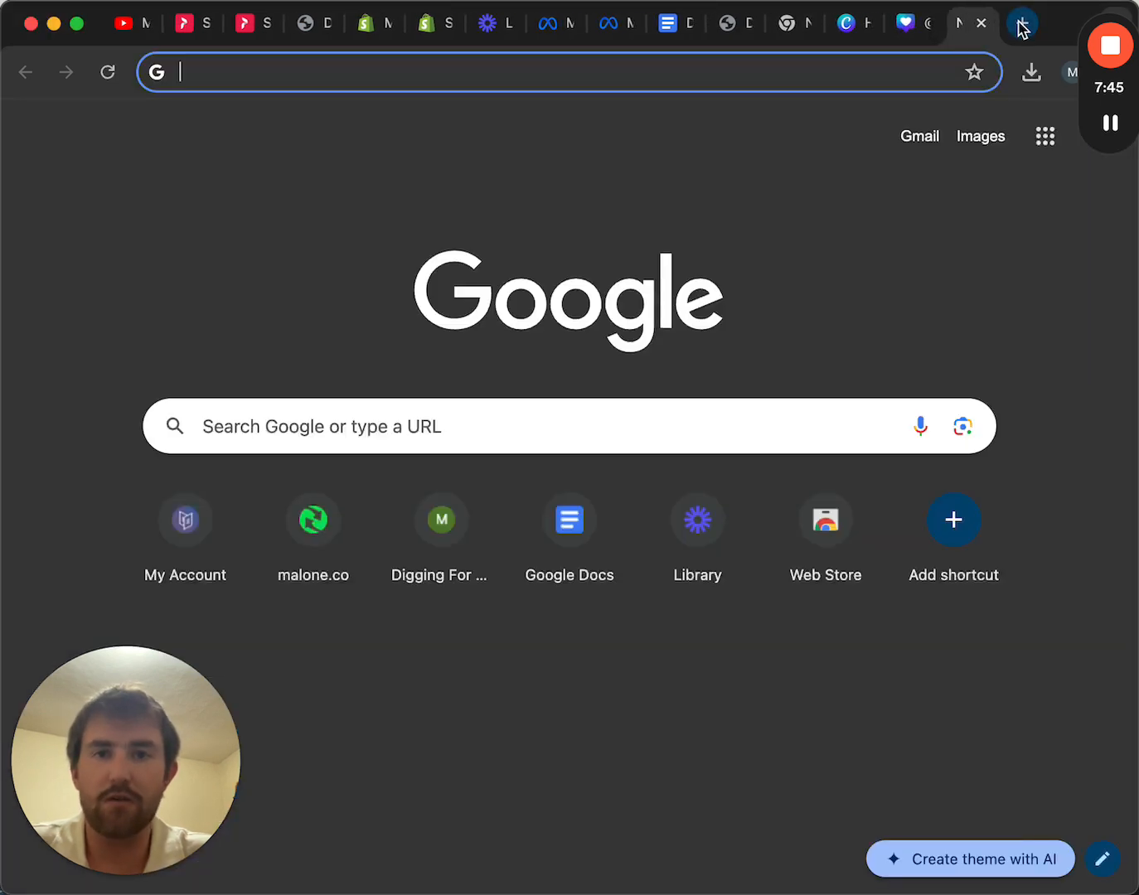
pyautogui.write('pexels')
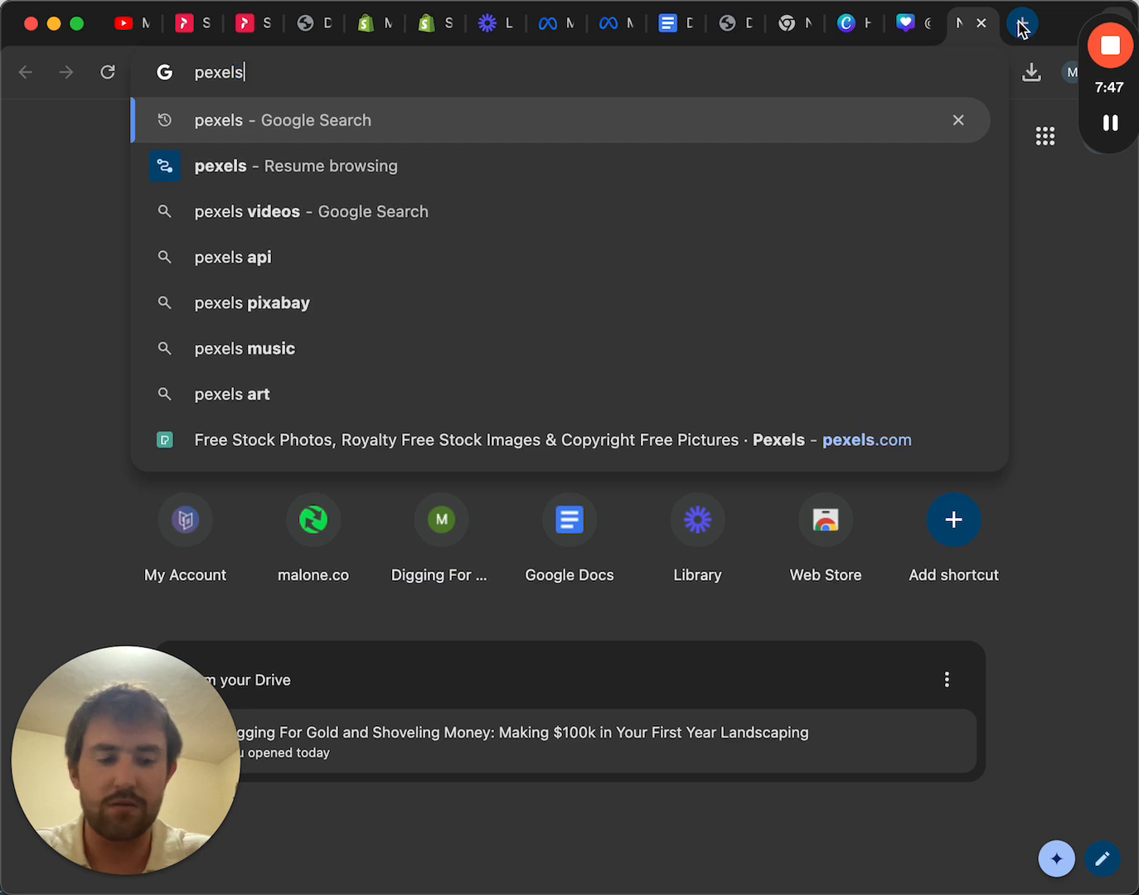
pyautogui.press('Return')
pyautogui.click(67, 410)
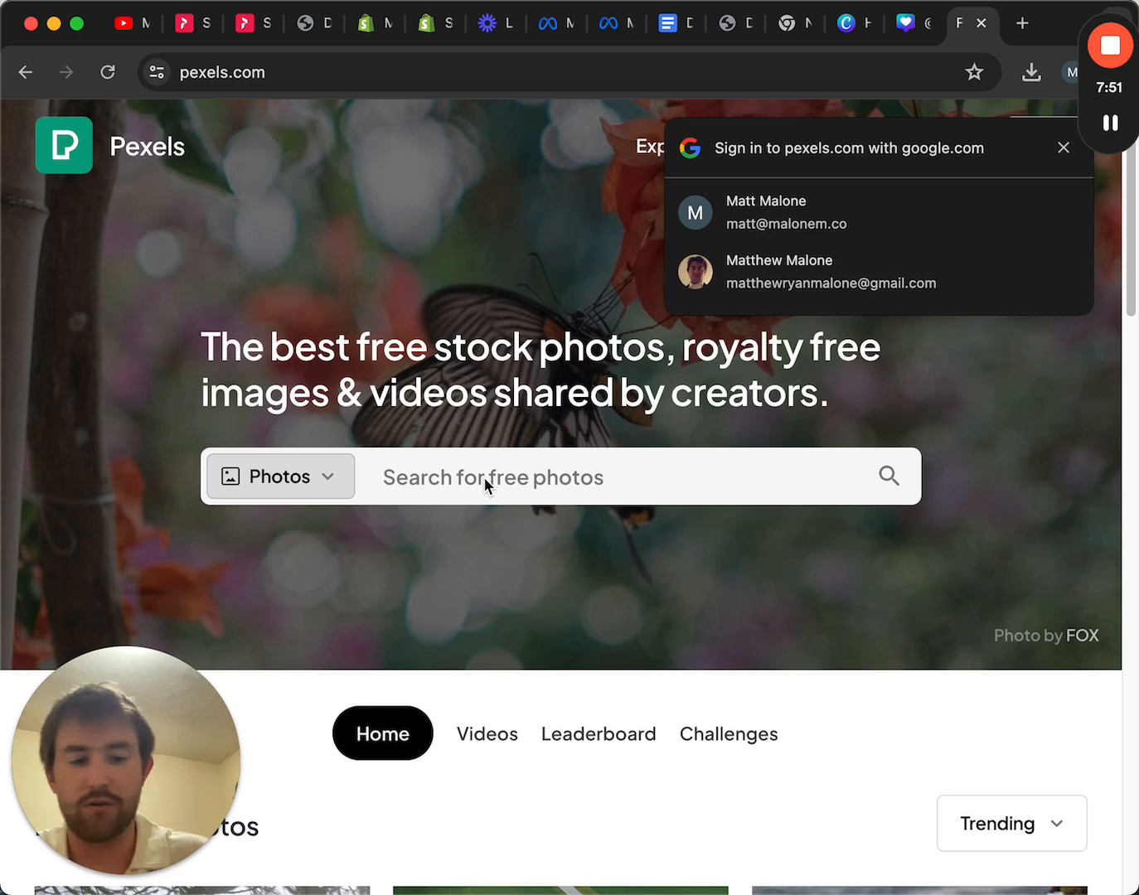
pyautogui.click(483, 478)
pyautogui.write('g')
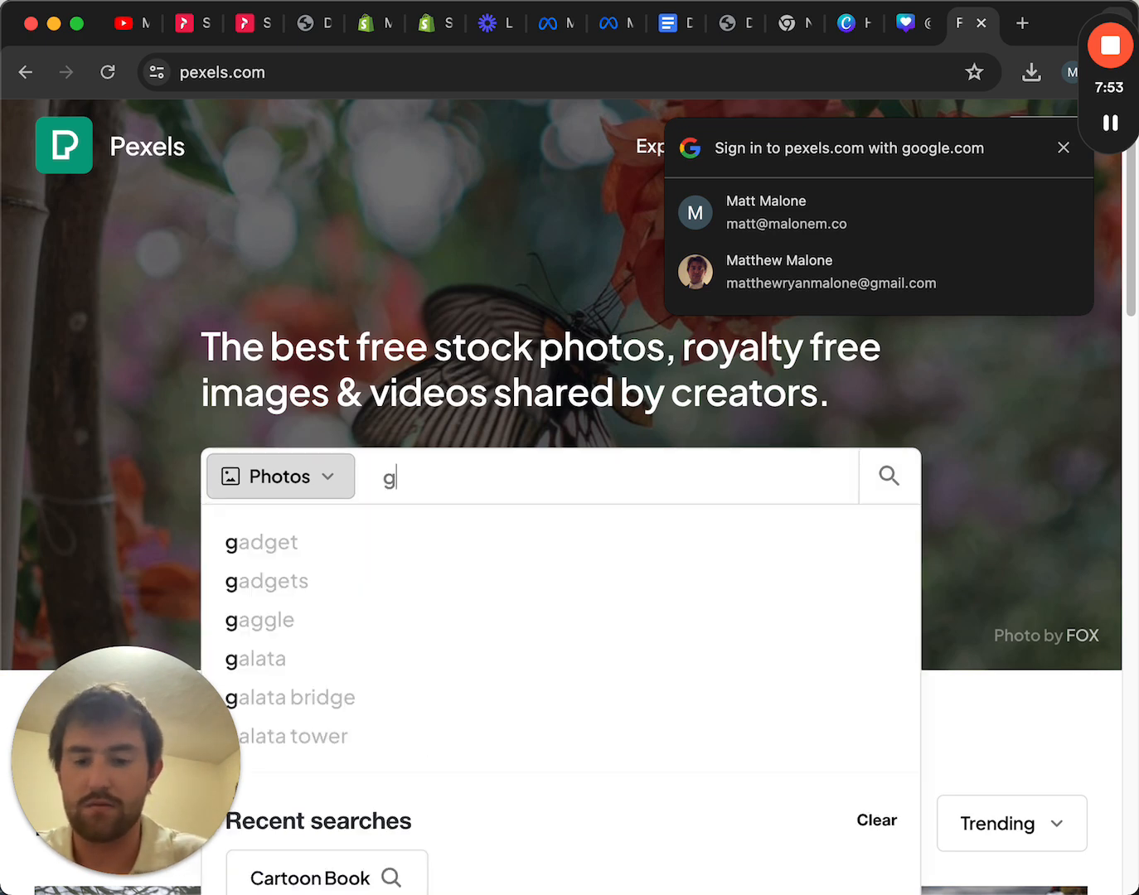
pyautogui.write('rass')
pyautogui.press('Return')
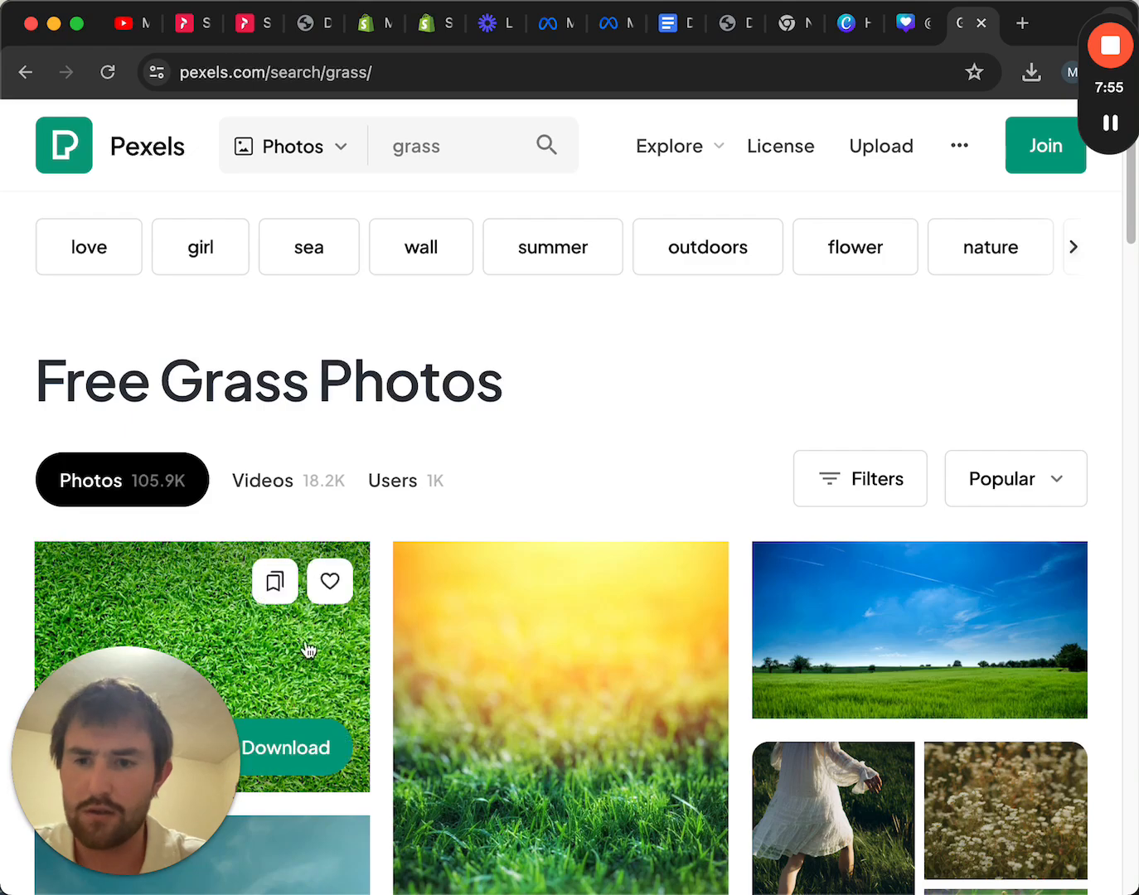
# Step: Download the dark green close-up lawn photo shown below the brick wall picture, and dismiss the thank-you pop-up
pyautogui.scroll(-6, 981, 405)
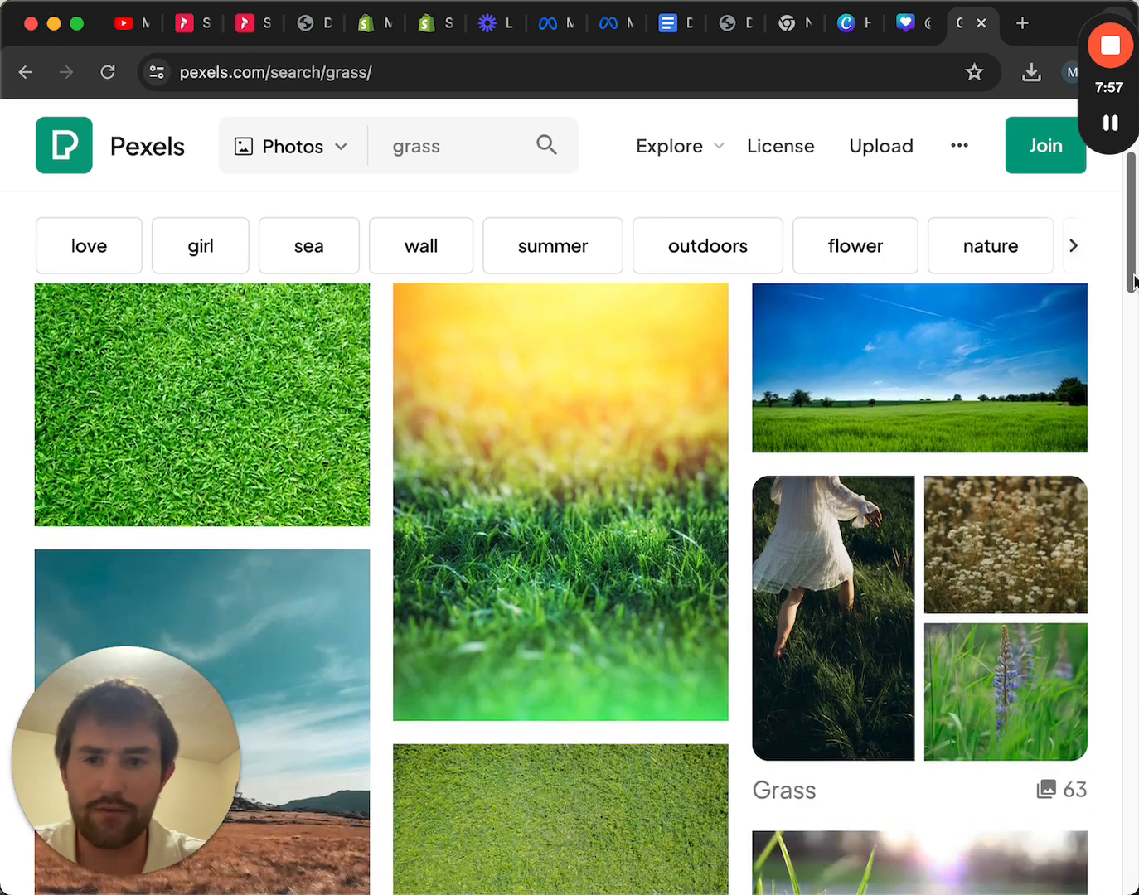
pyautogui.scroll(-9, 560, 588)
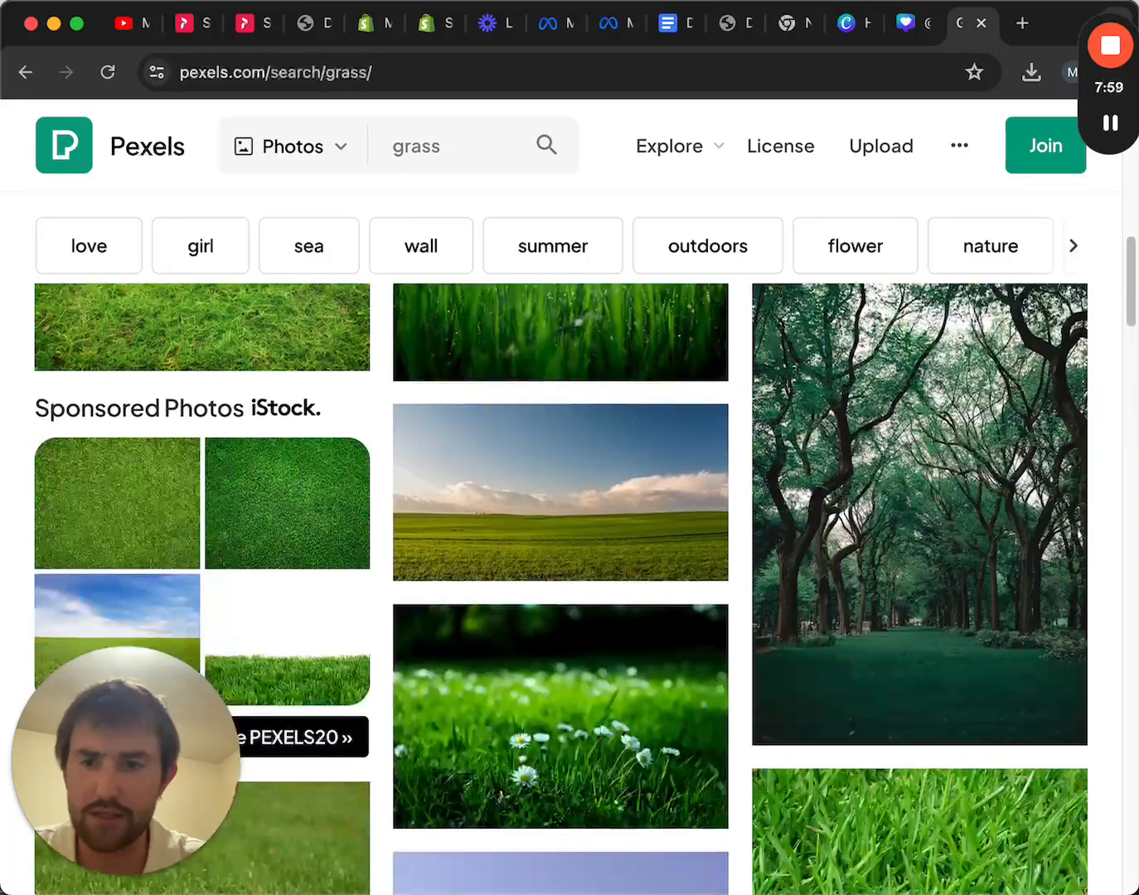
pyautogui.scroll(-7, 560, 587)
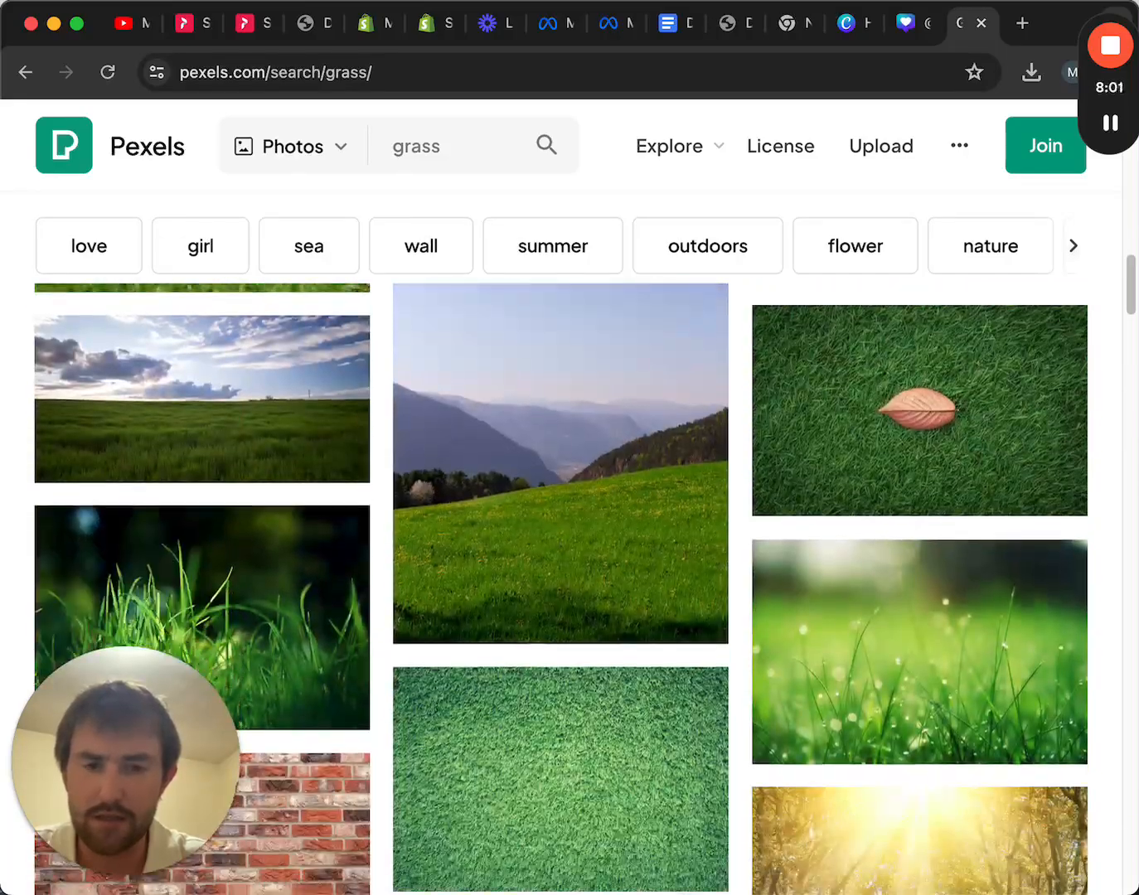
pyautogui.scroll(-9, 561, 588)
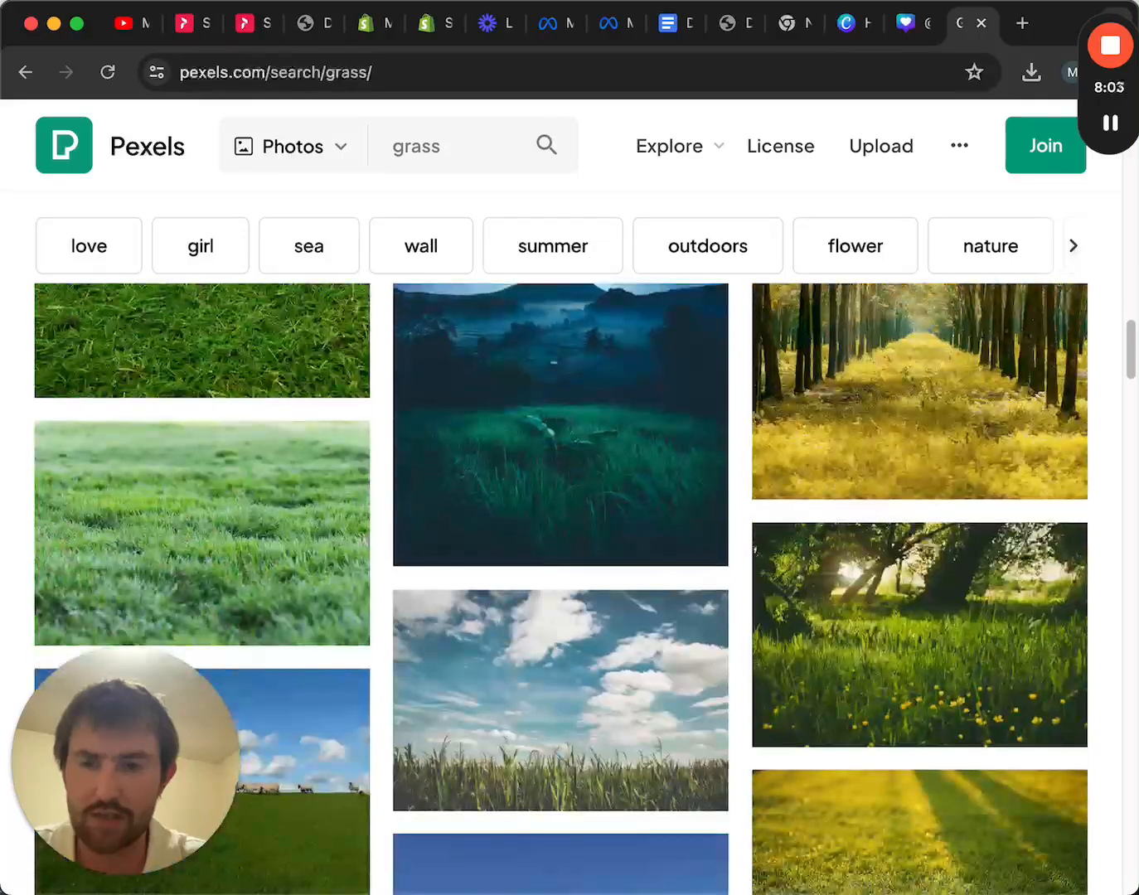
pyautogui.scroll(3, 560, 588)
pyautogui.scroll(-1, 560, 587)
pyautogui.moveTo(330, 544)
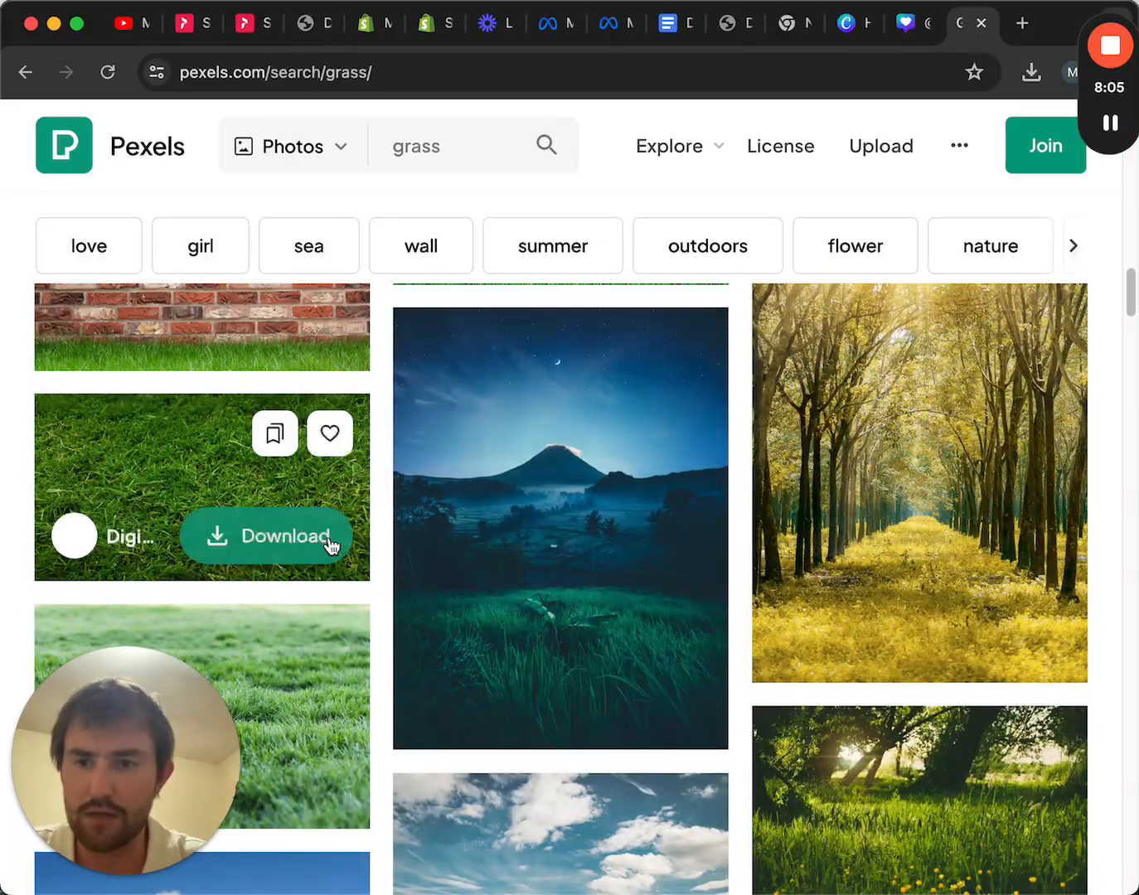
pyautogui.click(266, 539)
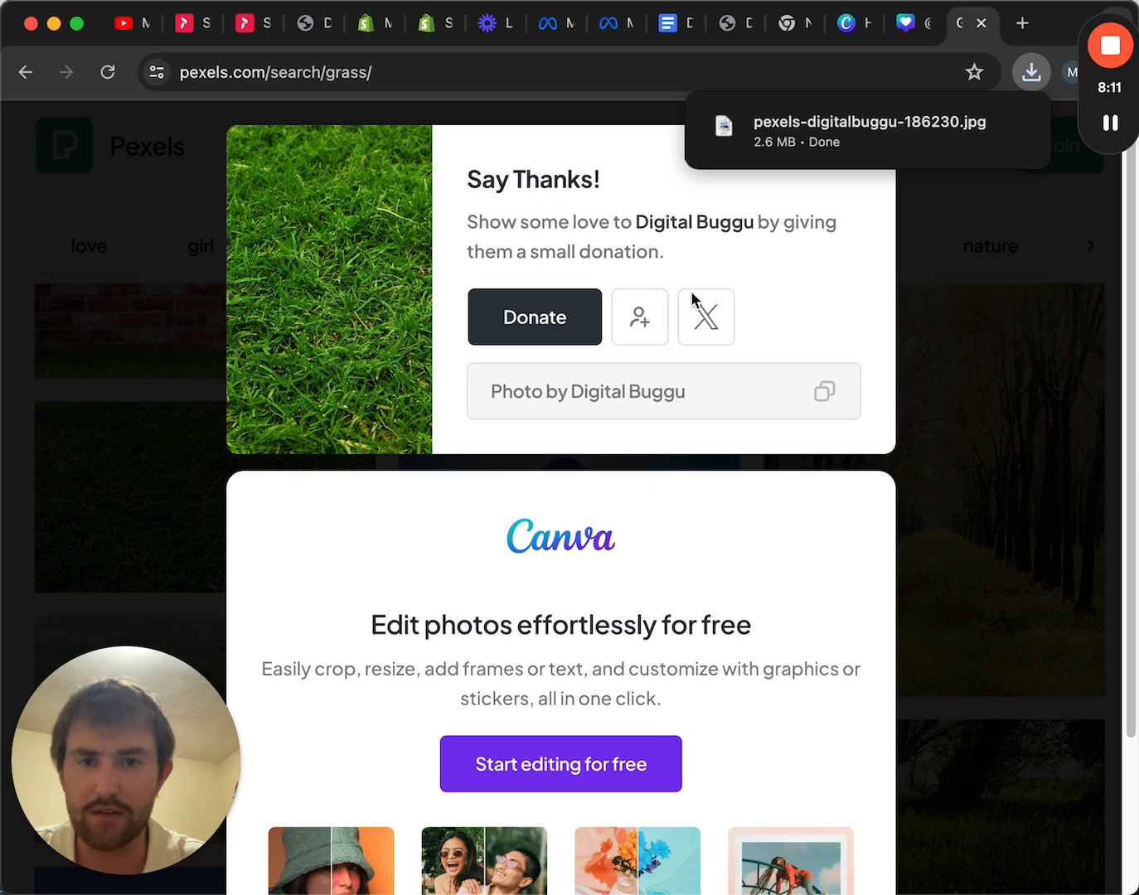
pyautogui.moveTo(1135, 217); pyautogui.dragTo(1130, 186)
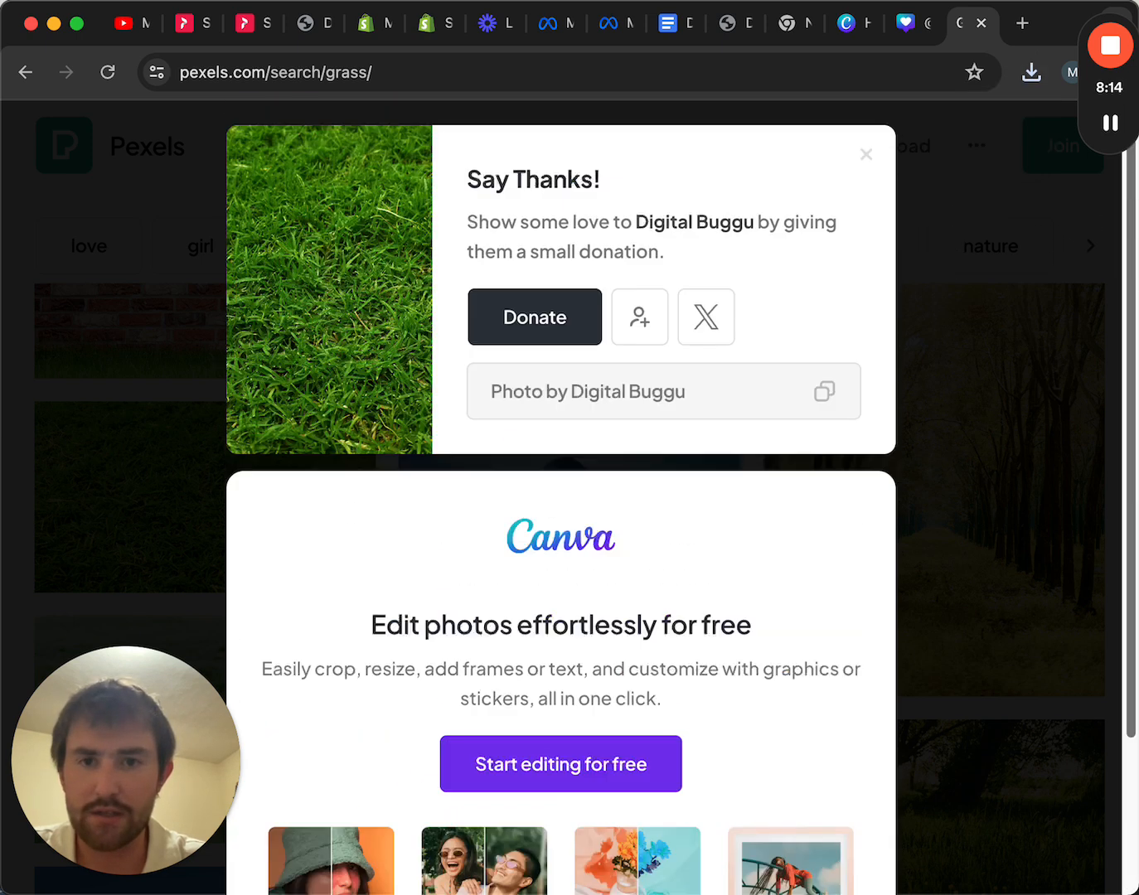
pyautogui.click(864, 155)
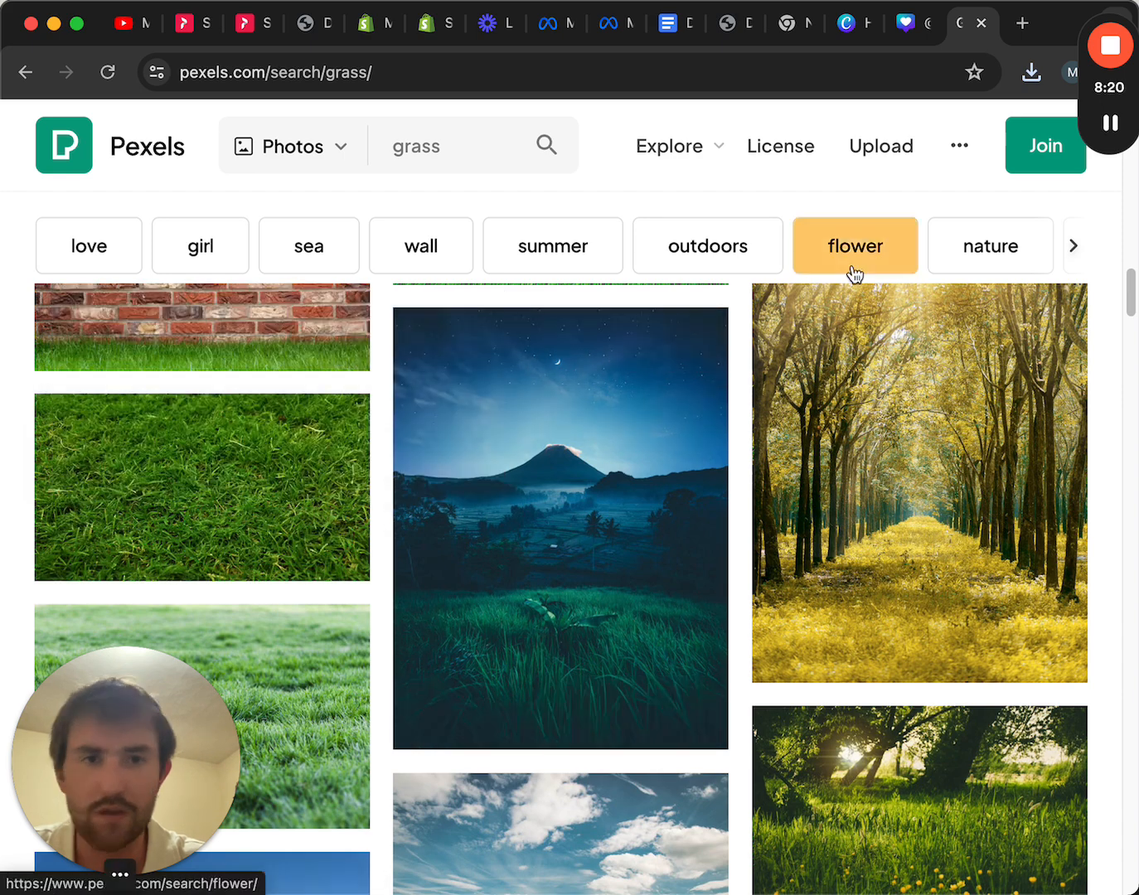
# Step: Switch back to the Canva ad design and place the newly downloaded grass photo on the page
pyautogui.click(842, 34)
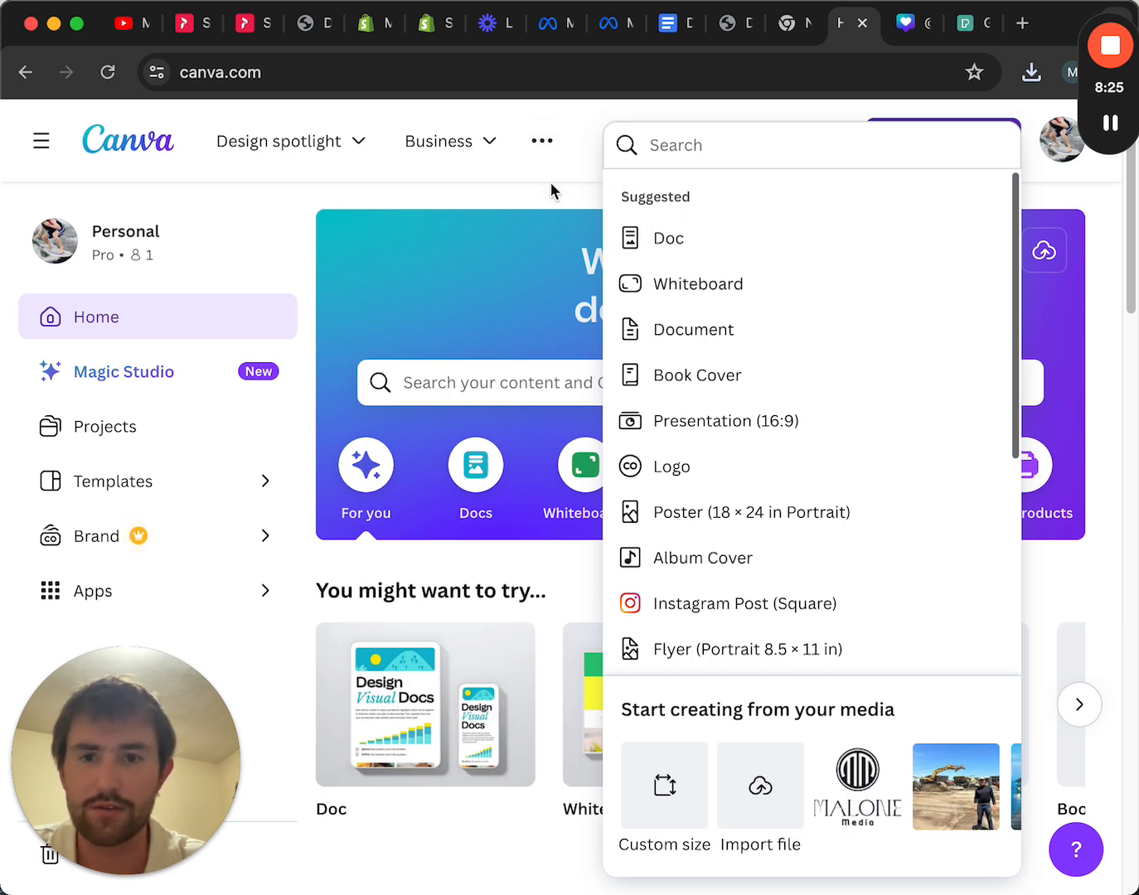
pyautogui.click(909, 27)
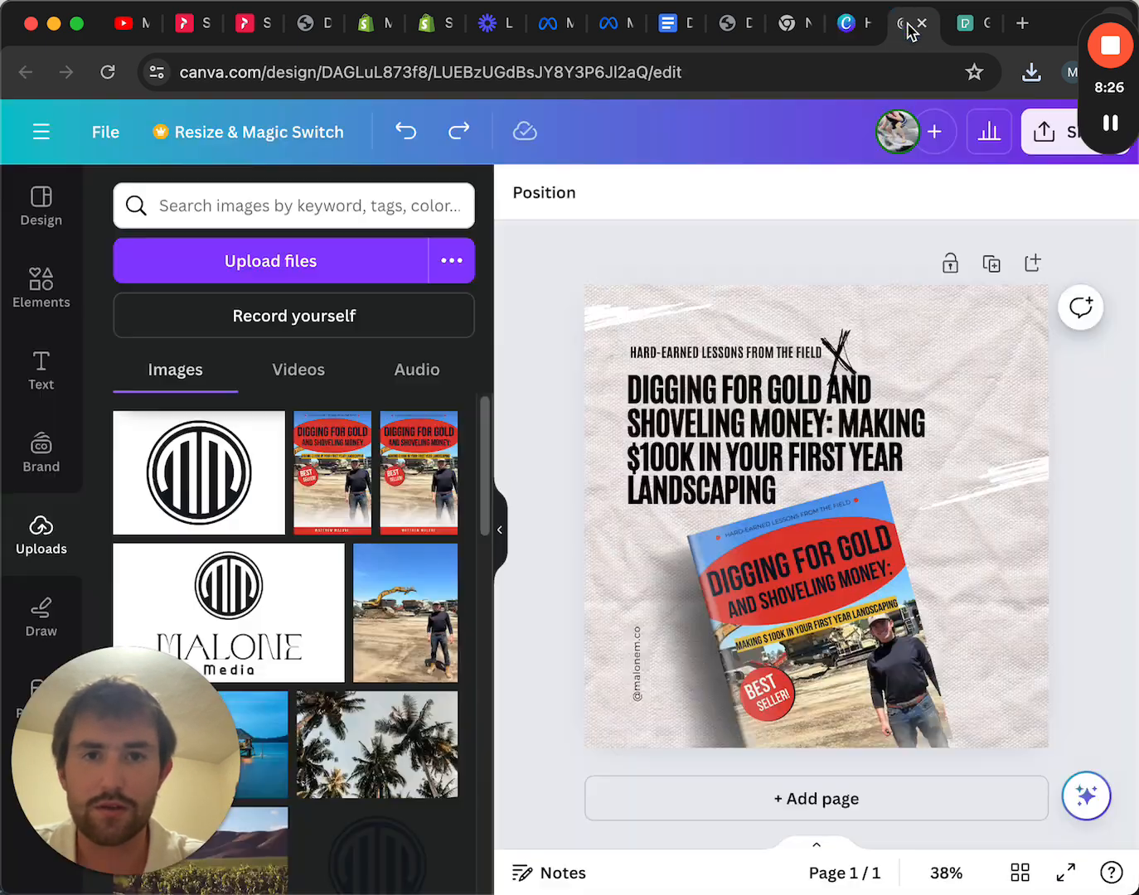
pyautogui.click(995, 355)
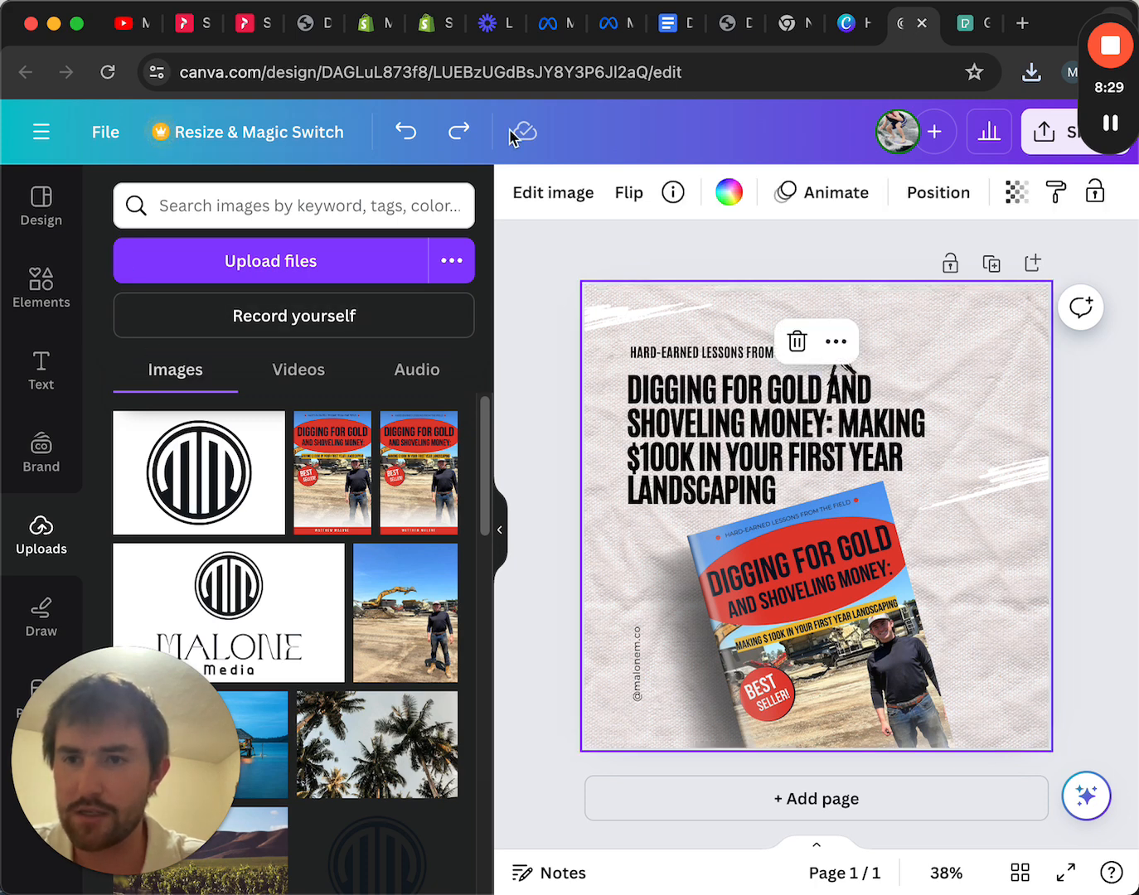
pyautogui.click(1033, 75)
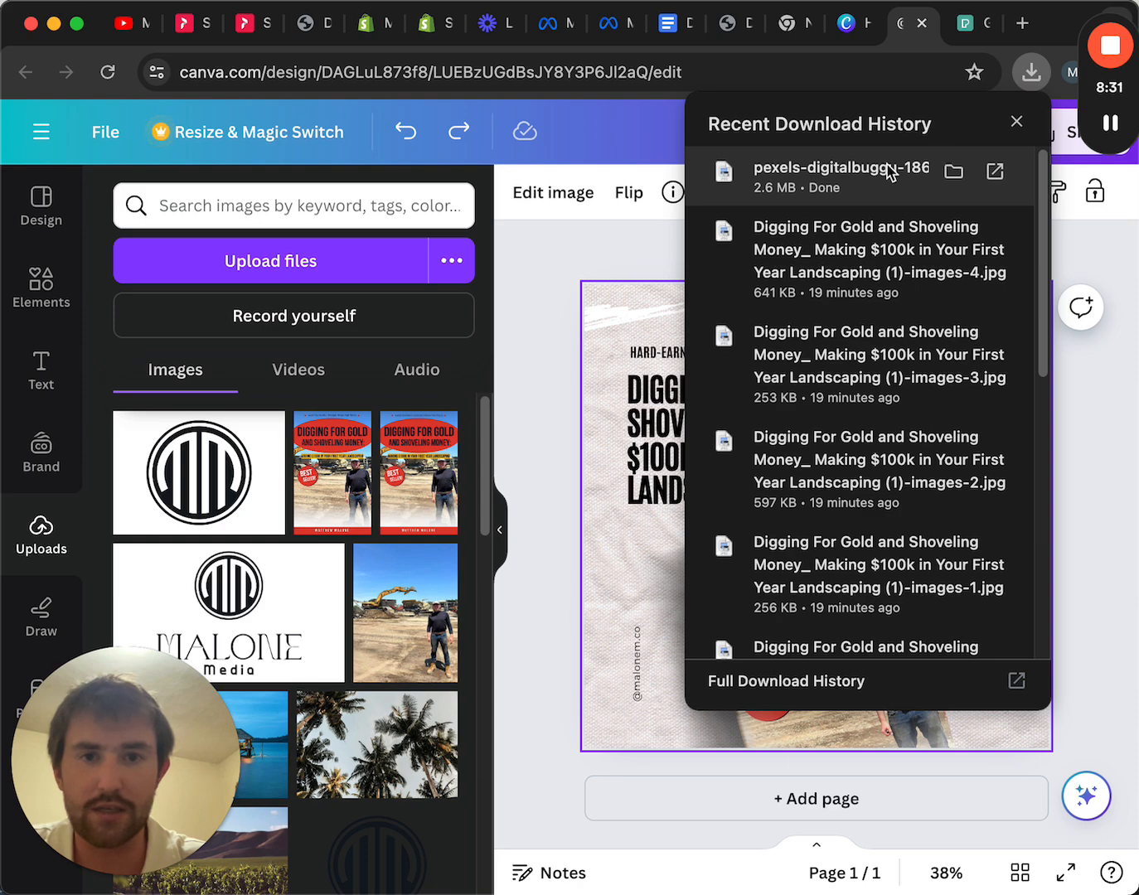
pyautogui.moveTo(888, 172); pyautogui.dragTo(619, 302)
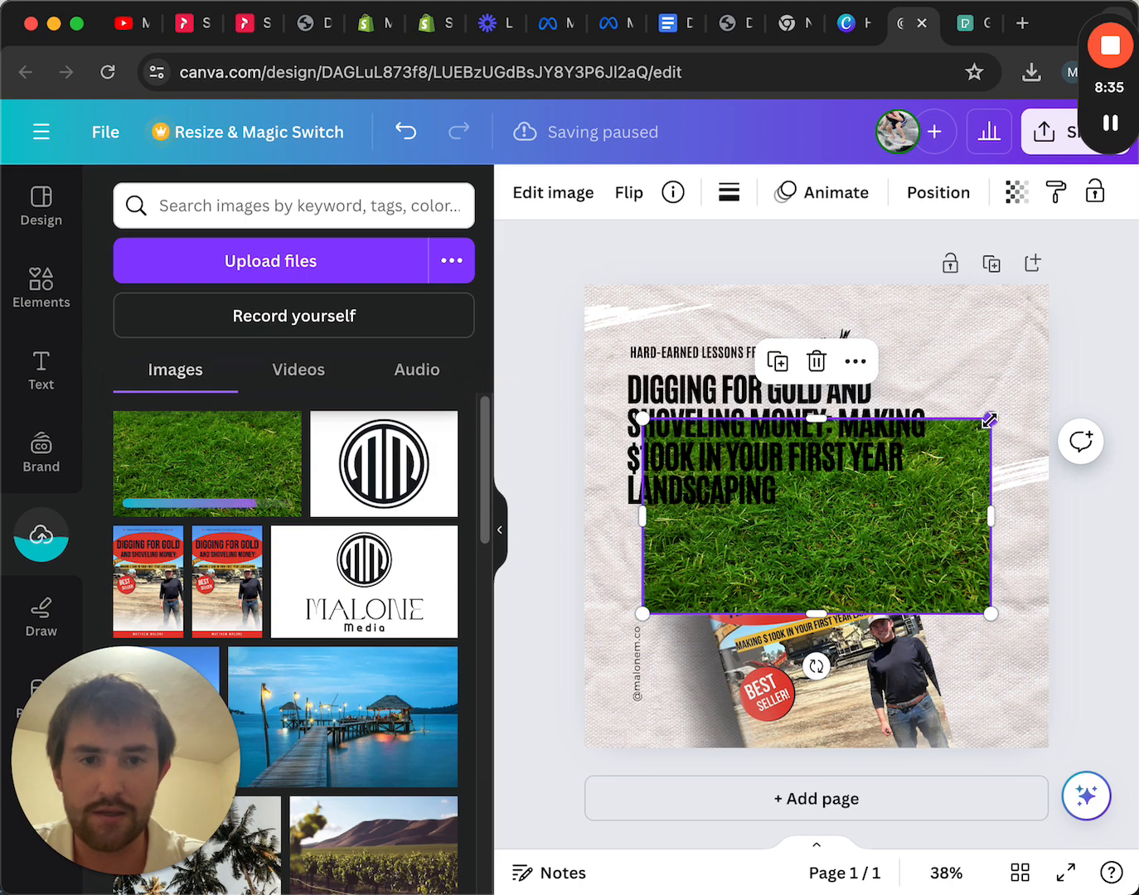
# Step: Enlarge the grass photo beyond the page edges on all sides so it covers the whole ad
pyautogui.moveTo(988, 420); pyautogui.dragTo(1097, 188)
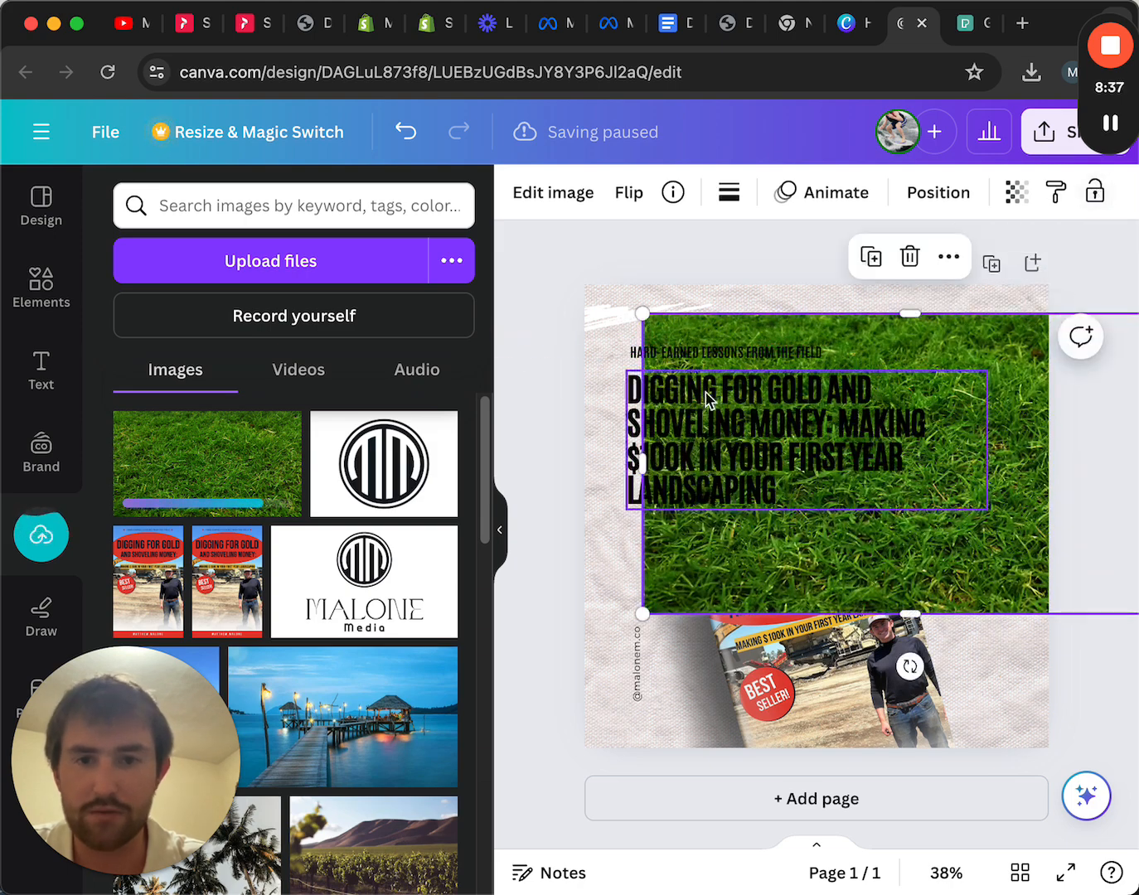
pyautogui.moveTo(643, 313); pyautogui.dragTo(570, 272)
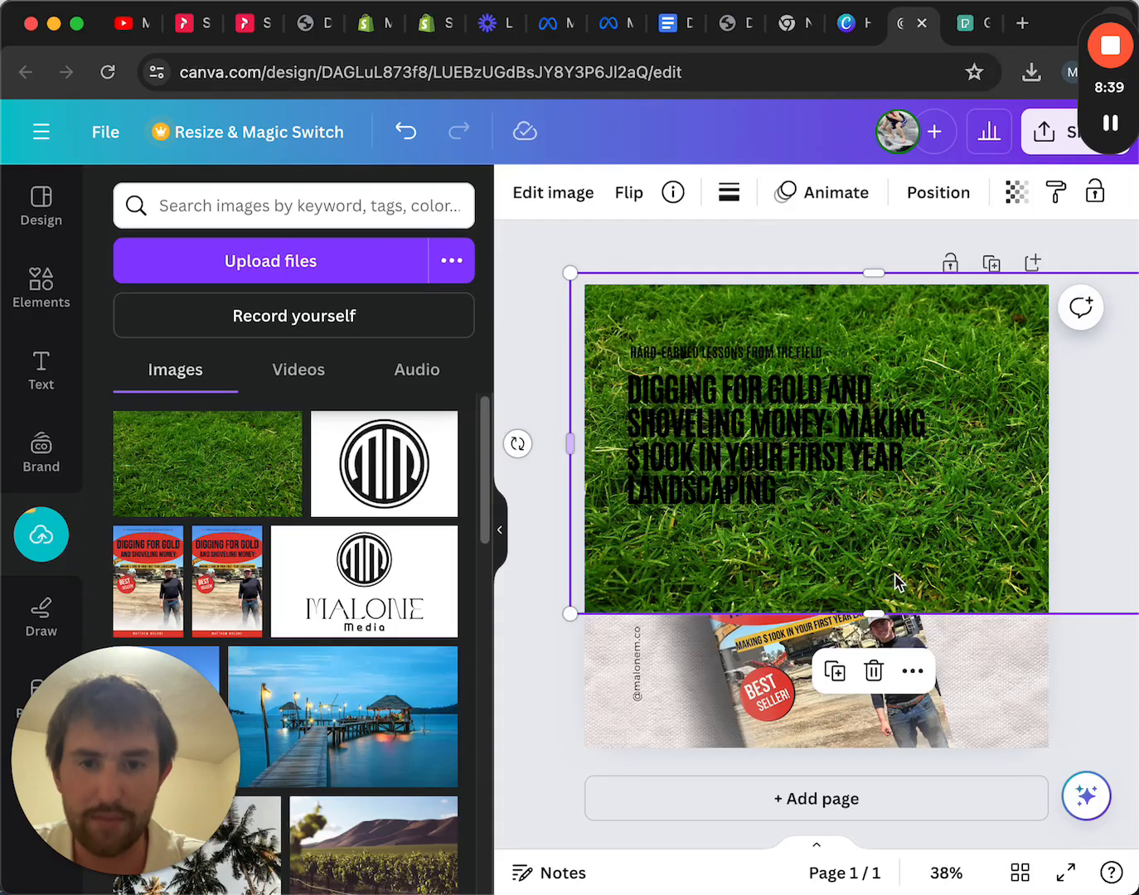
pyautogui.moveTo(874, 612); pyautogui.dragTo(867, 812)
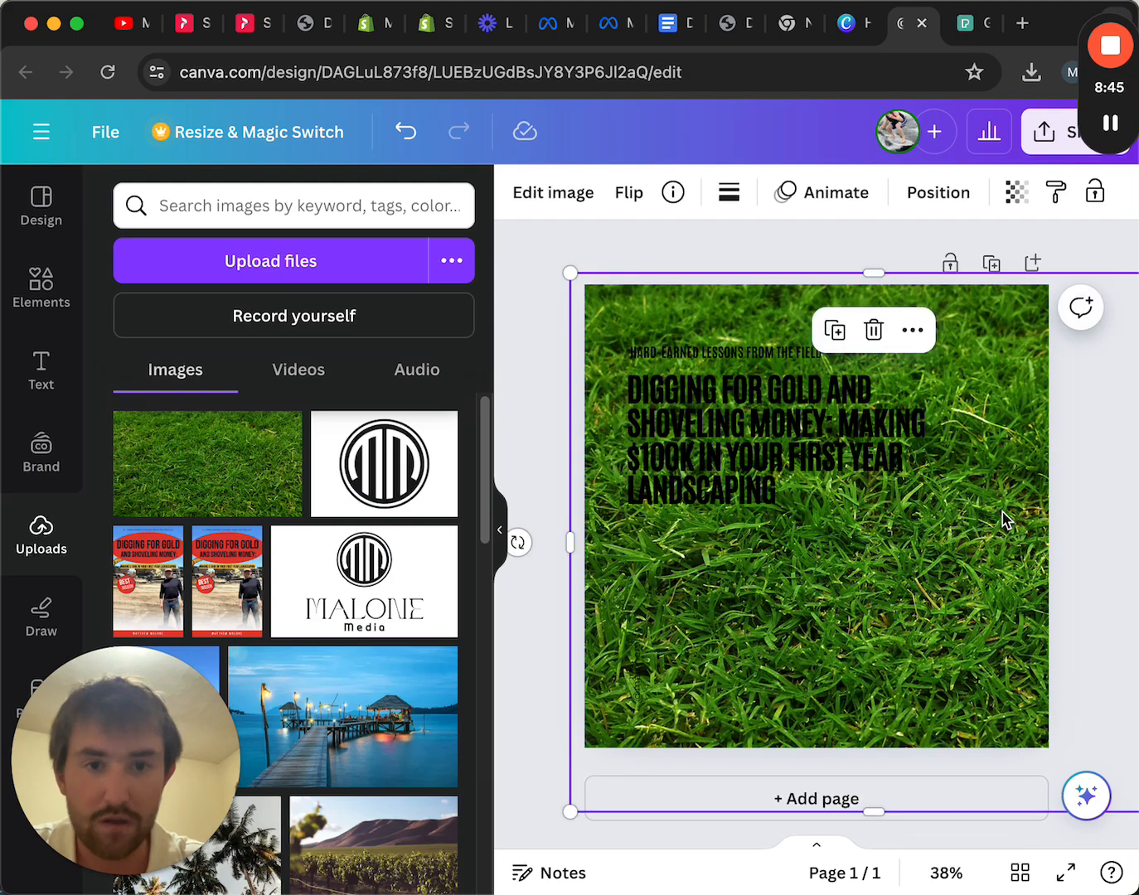
# Step: Send the grass photo to the back, behind the headline, brush strokes and tilted book
pyautogui.click(912, 330)
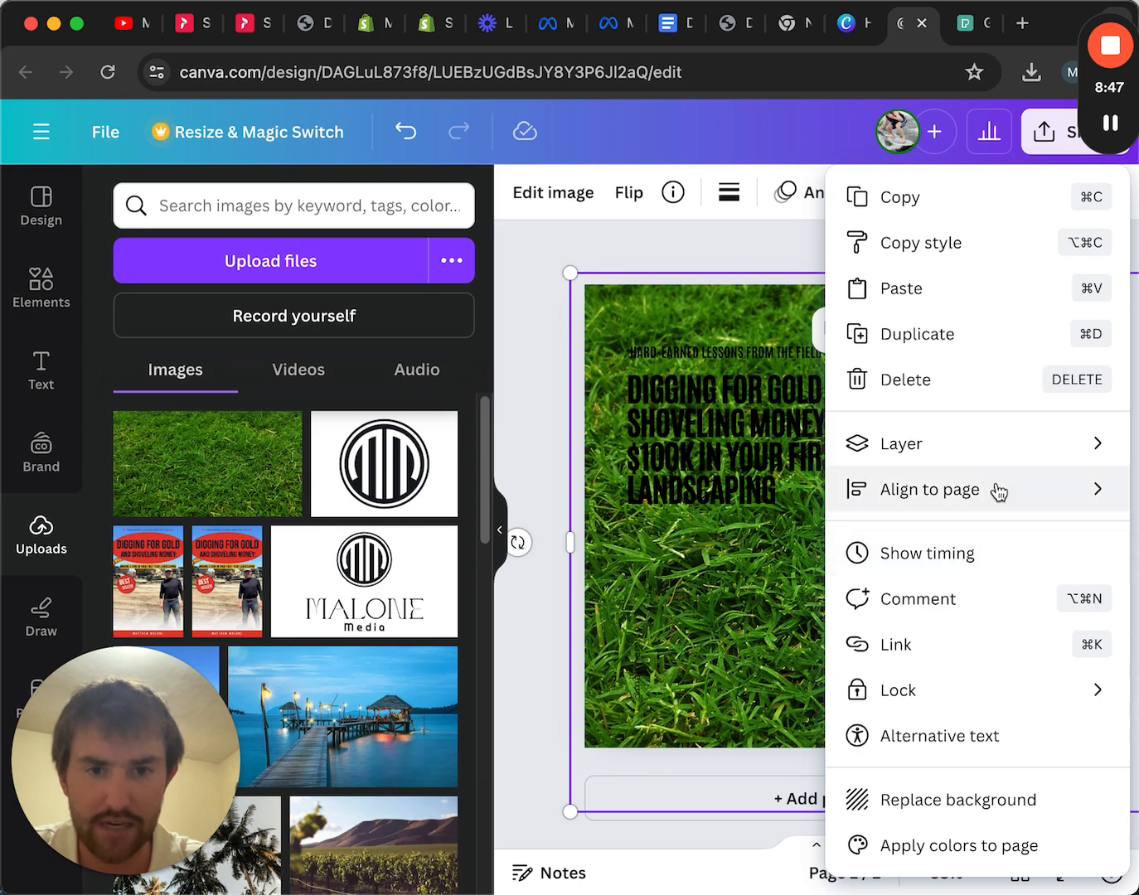
pyautogui.moveTo(999, 463)
pyautogui.click(761, 580)
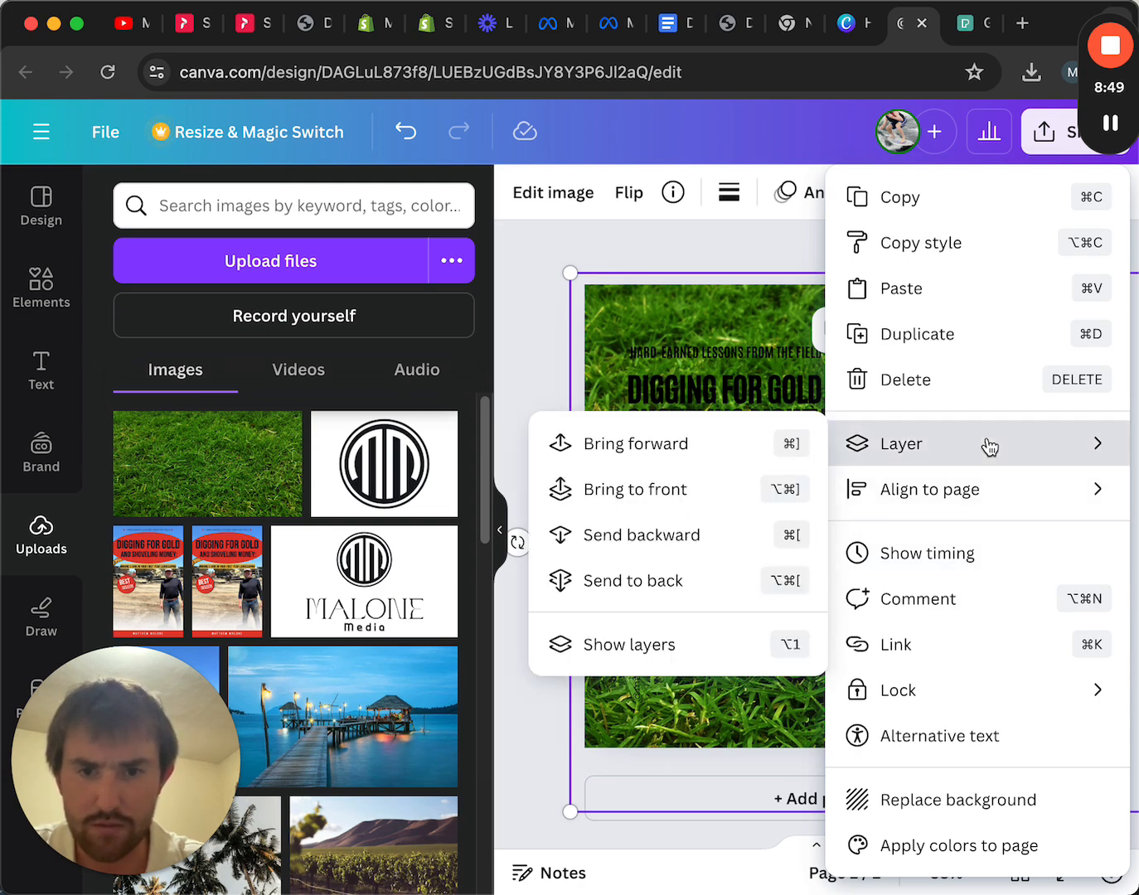
pyautogui.moveTo(957, 456)
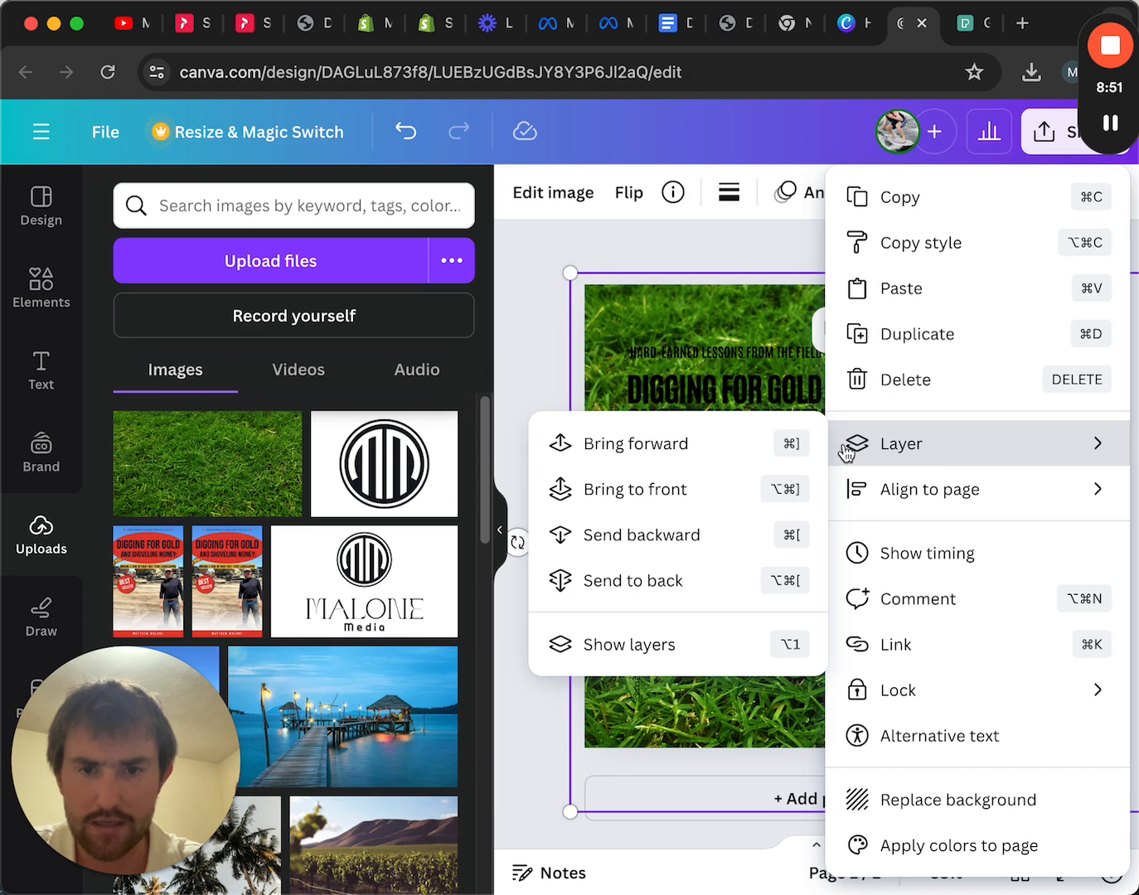
pyautogui.click(682, 580)
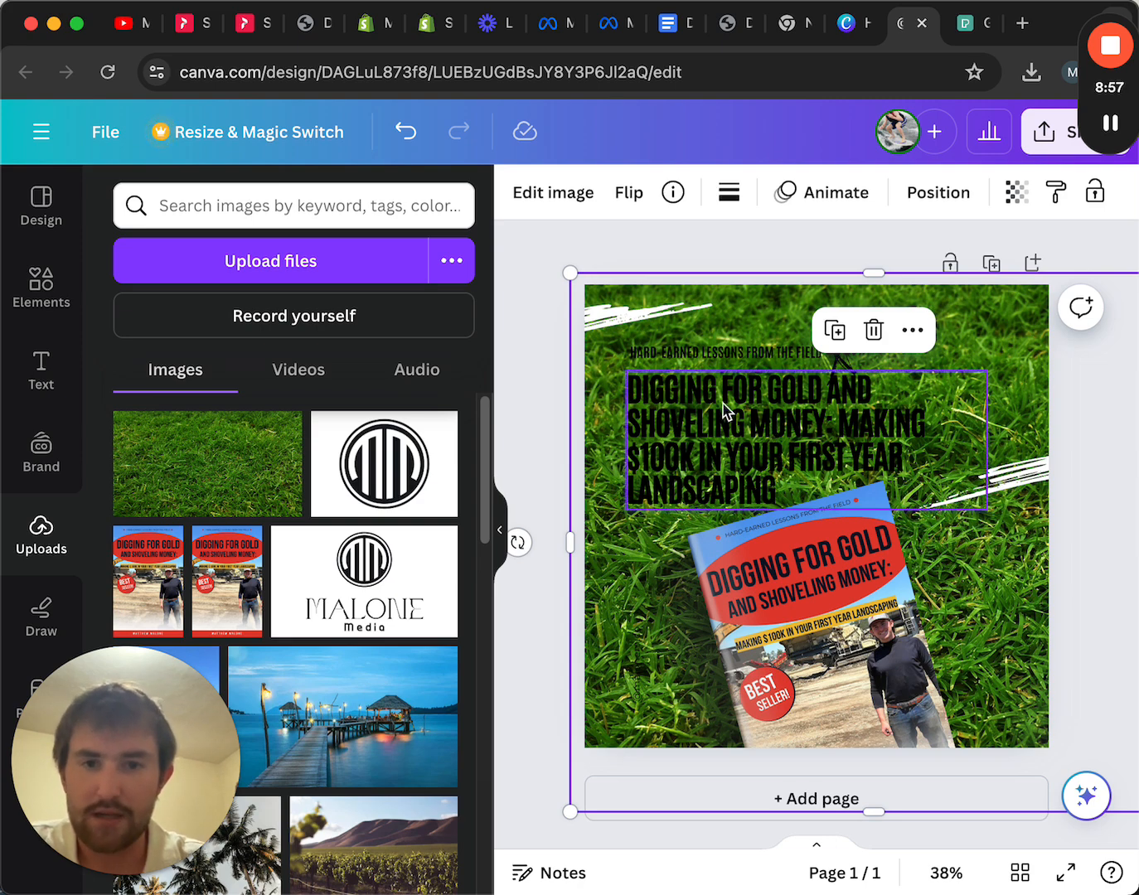
# Step: Recolor the "Hard-earned lessons from the field" tagline and the main headline white, and clear the selection
pyautogui.click(660, 354)
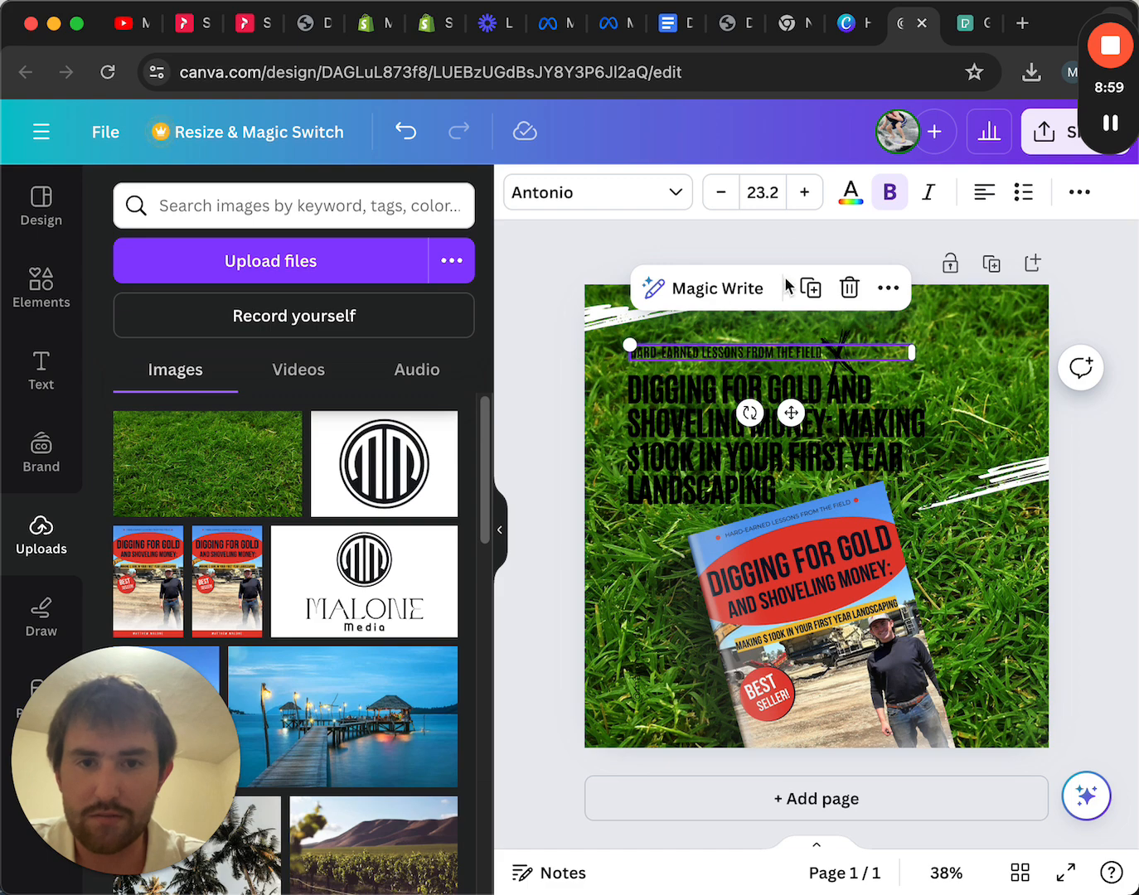
pyautogui.click(850, 197)
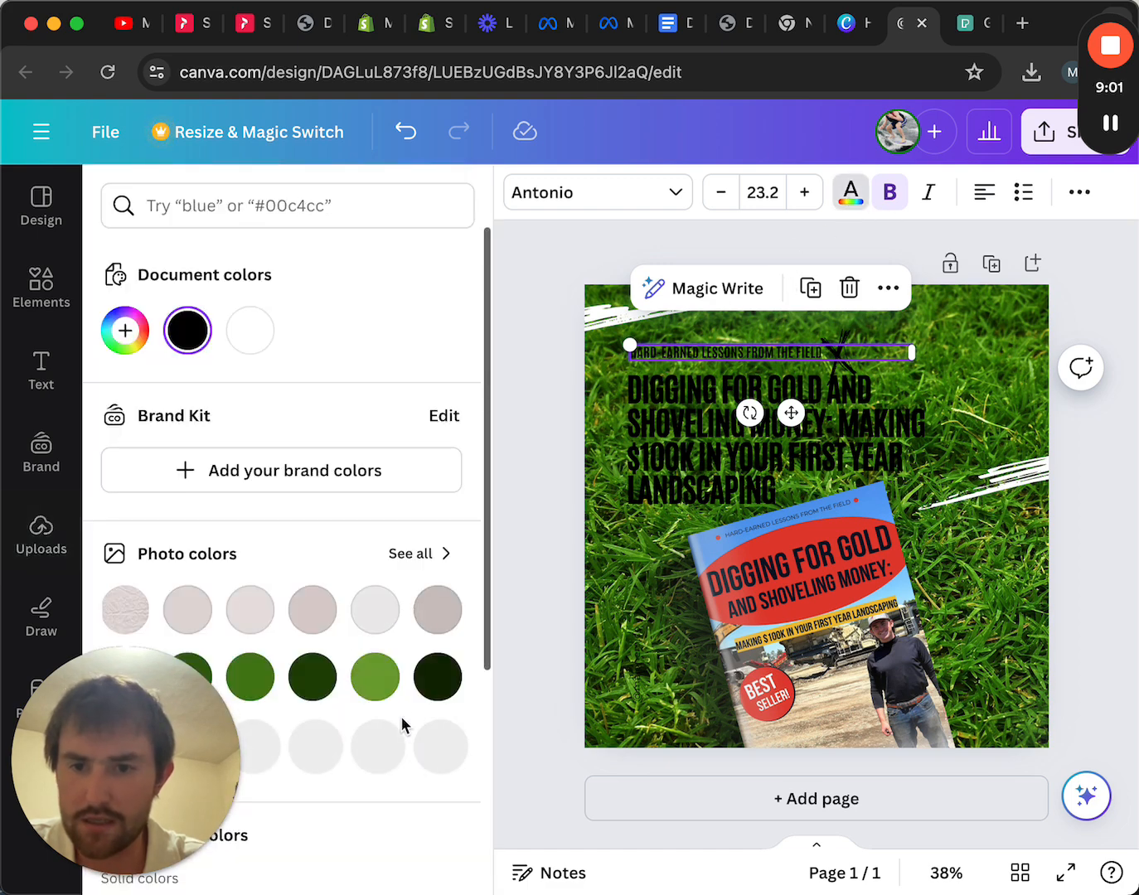
pyautogui.click(252, 332)
pyautogui.click(708, 431)
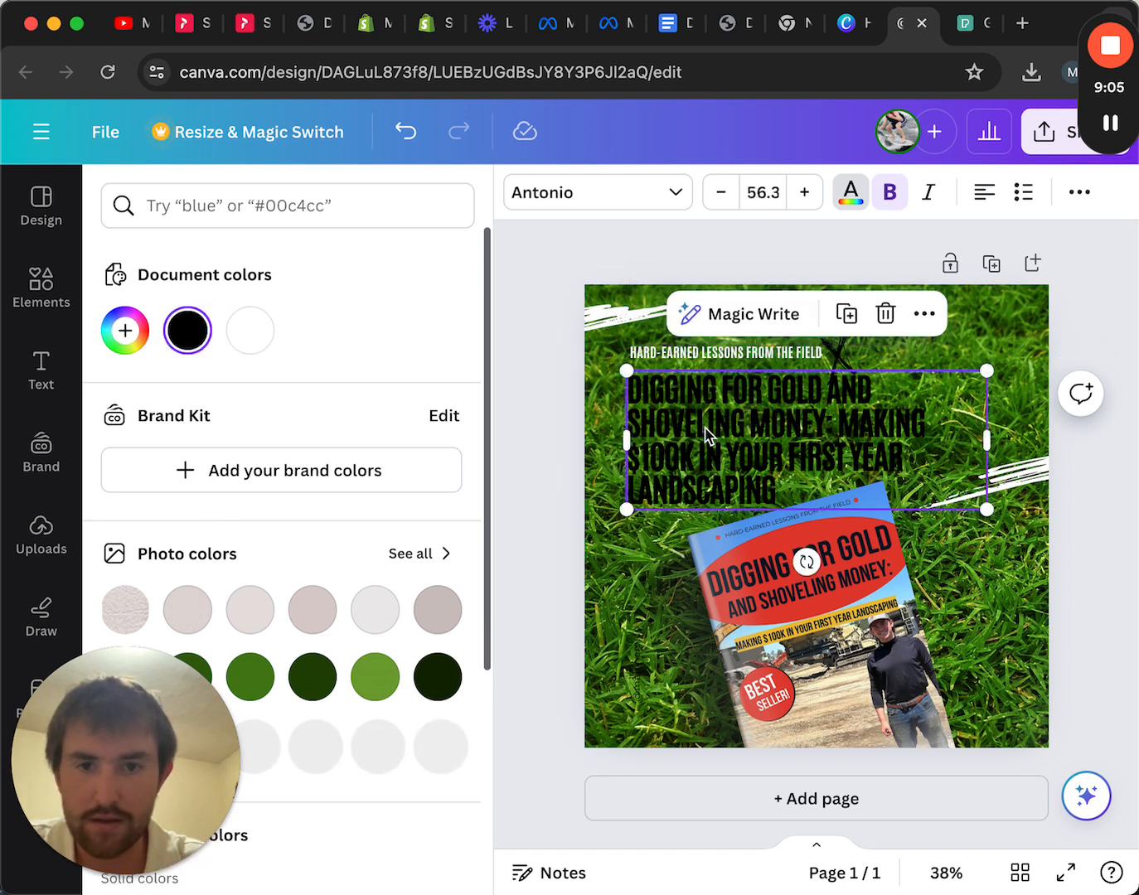
pyautogui.click(249, 332)
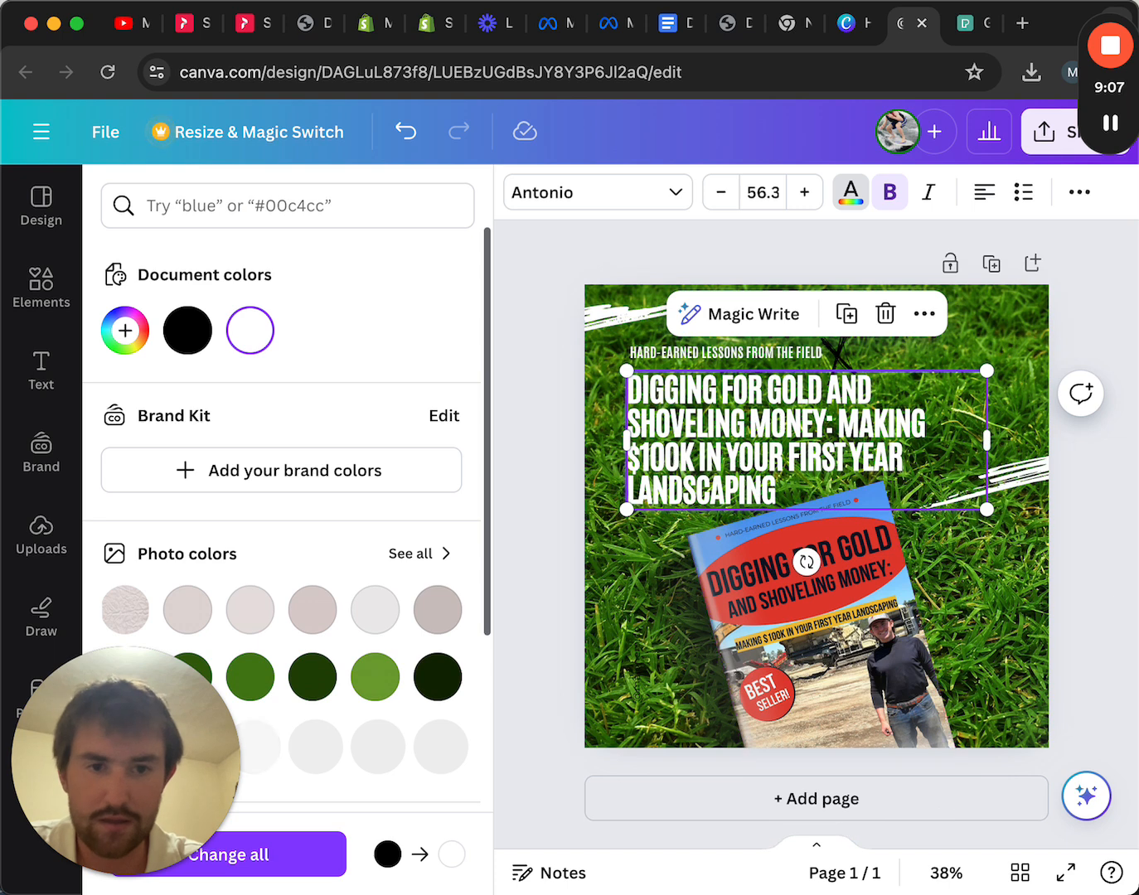
pyautogui.click(1103, 587)
pyautogui.click(1099, 588)
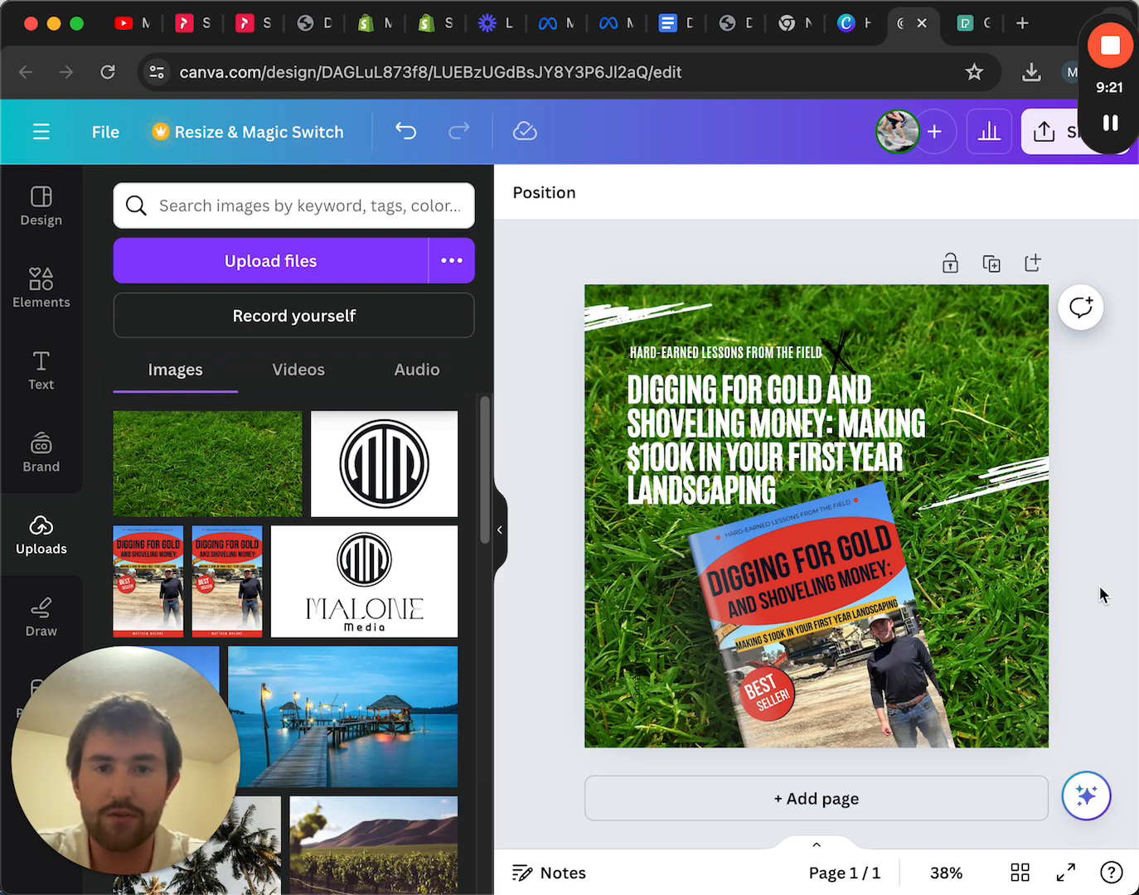
# Step: Recolor only the word "GOLD" in the headline light orange from the default solid colors
pyautogui.click(795, 393)
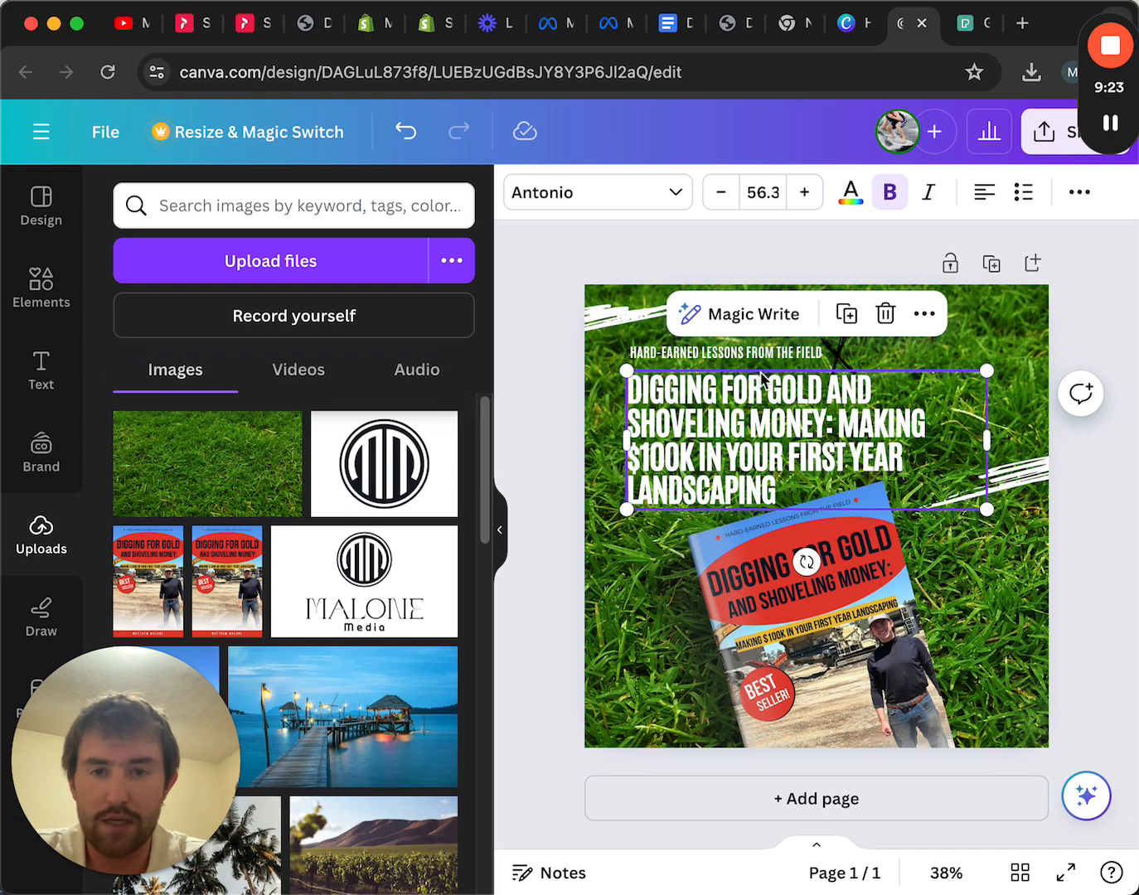
pyautogui.doubleClick(770, 395)
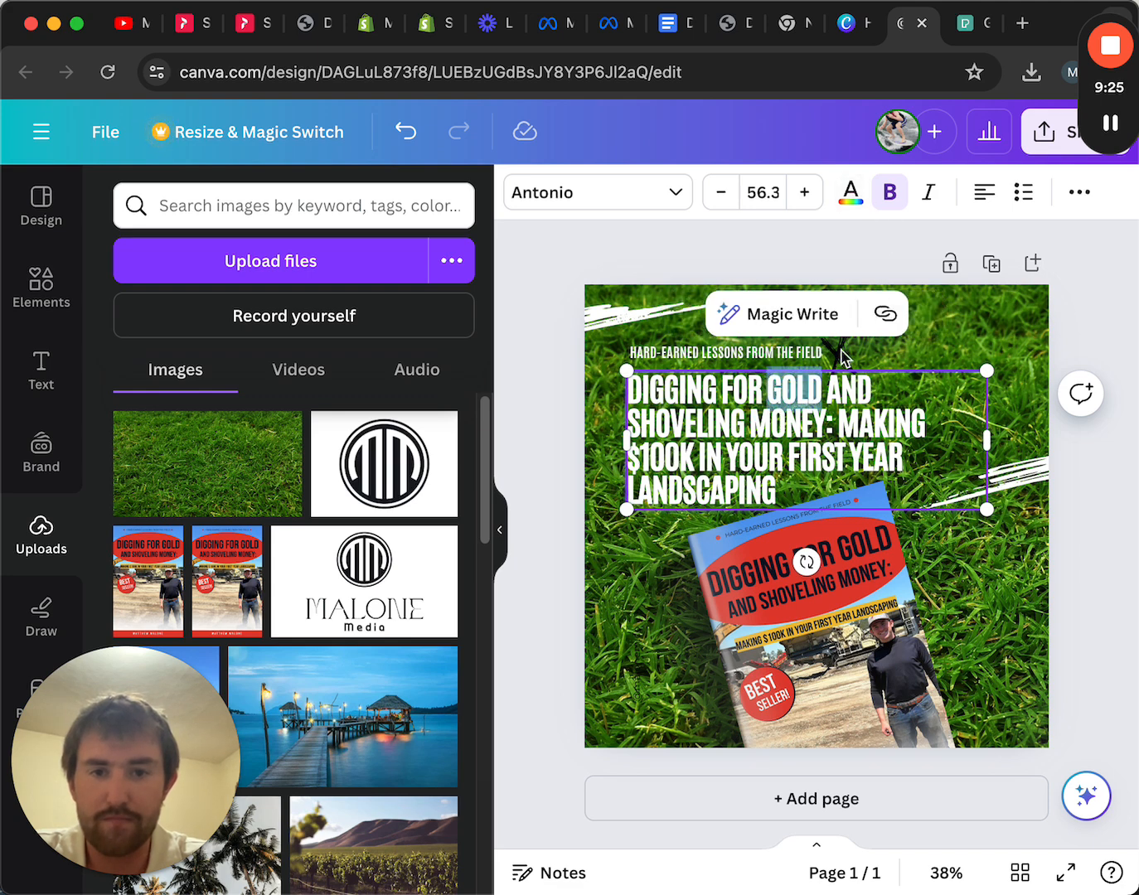
pyautogui.click(850, 192)
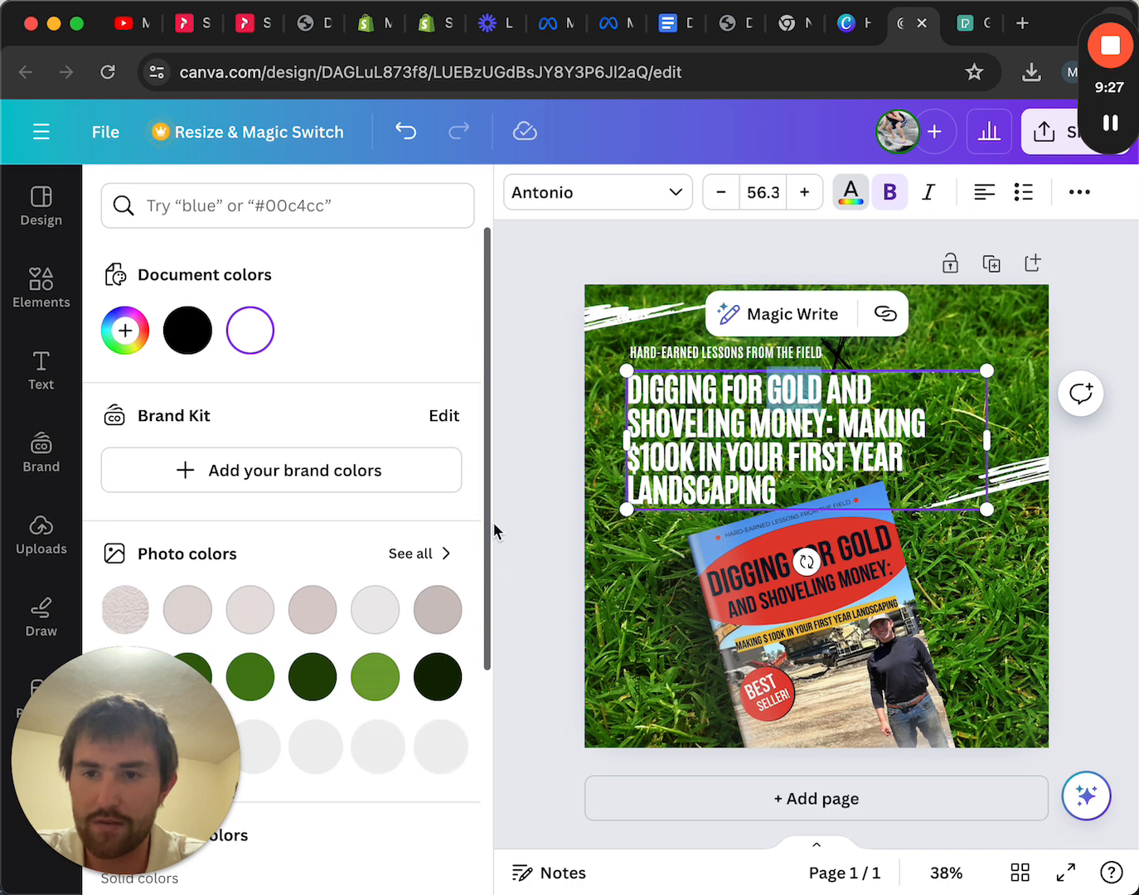
pyautogui.moveTo(488, 533); pyautogui.dragTo(442, 866)
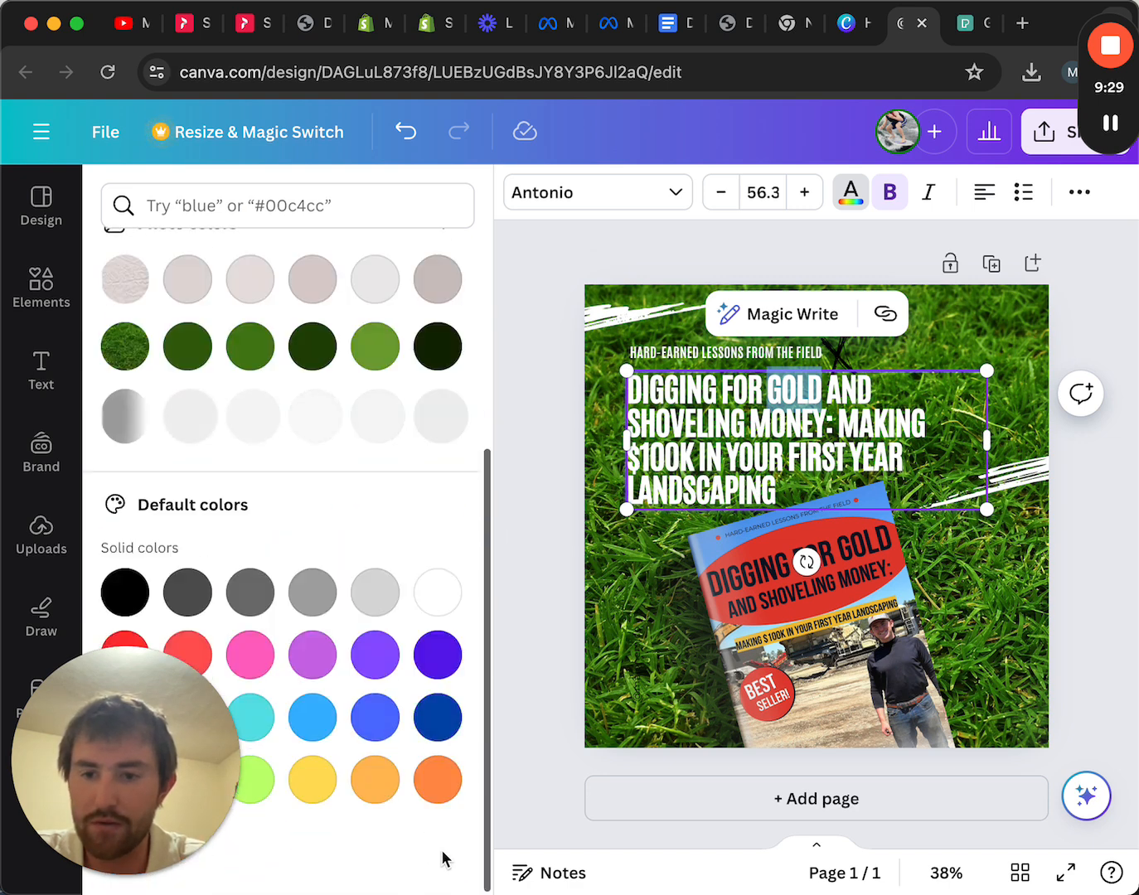
pyautogui.click(375, 780)
pyautogui.click(1028, 595)
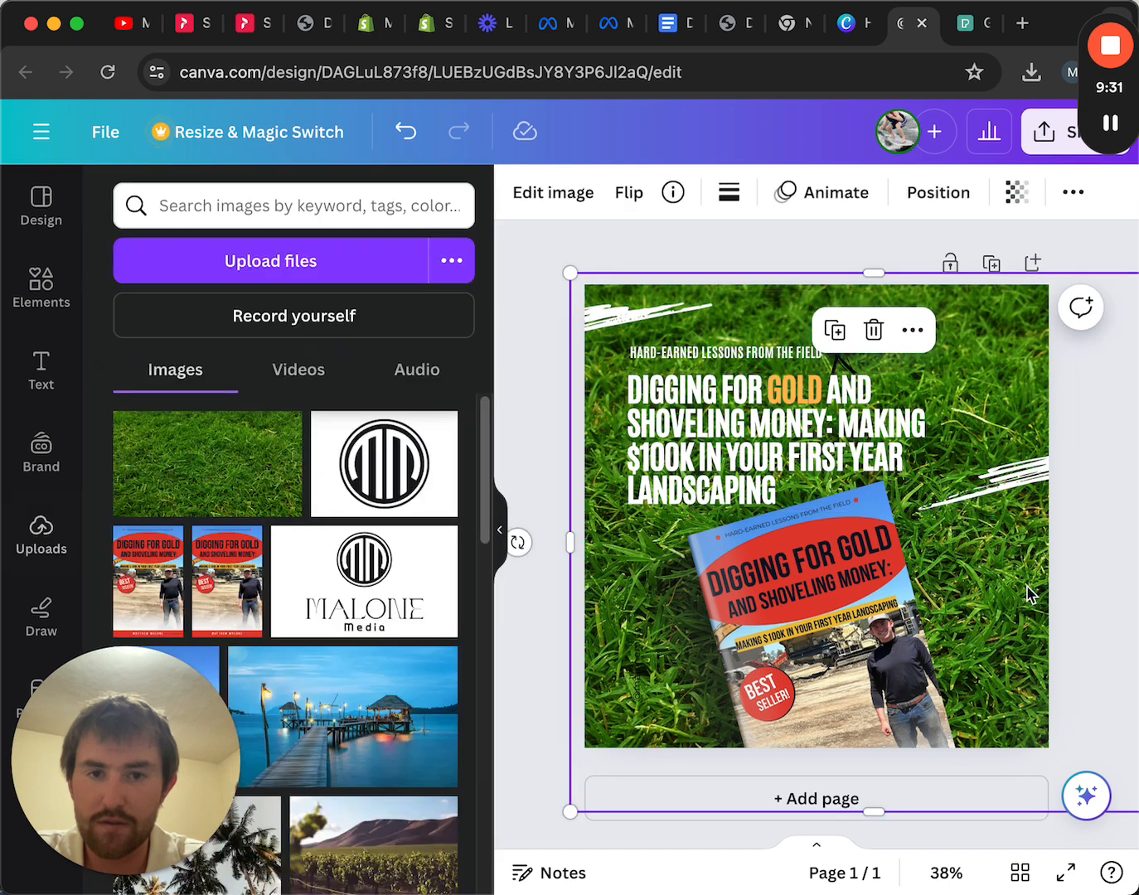
# Step: Try greens sampled from the grass photo on the headline word "MONEY", including a dark green
pyautogui.click(791, 426)
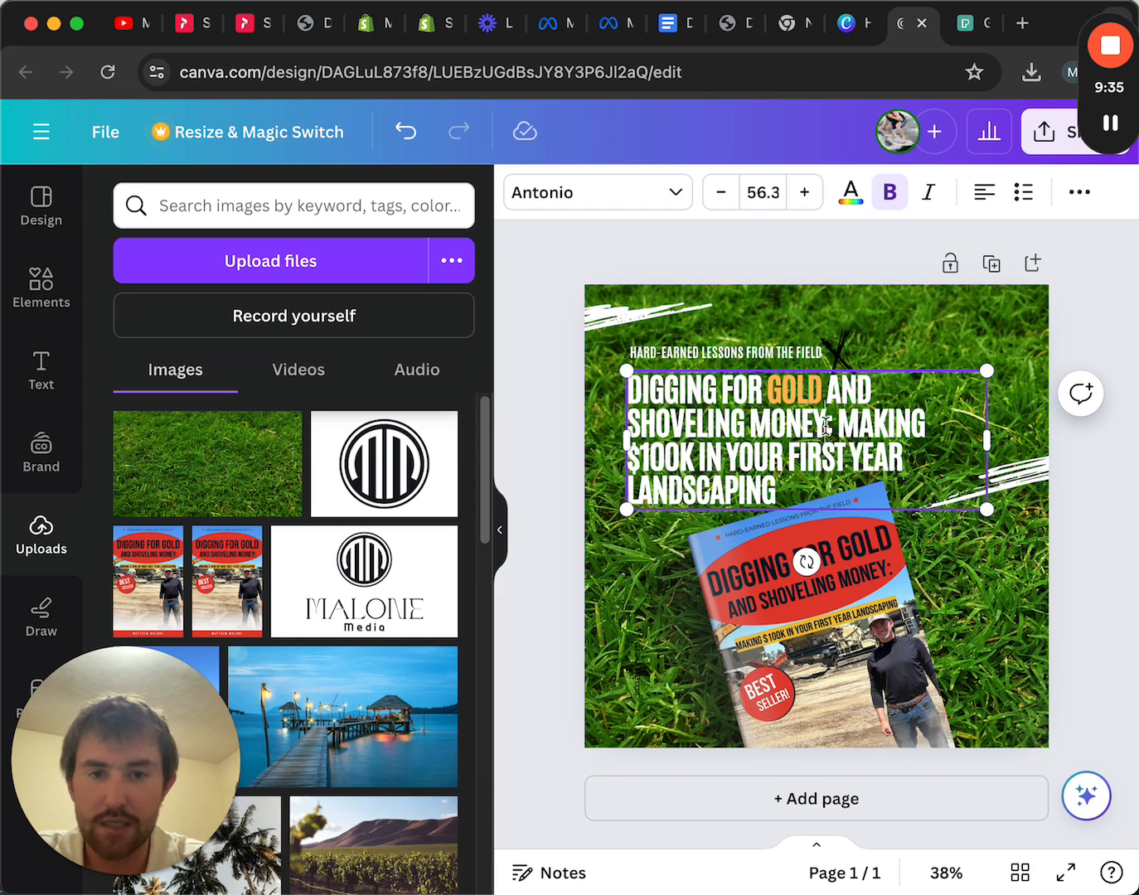
pyautogui.moveTo(825, 424); pyautogui.dragTo(751, 428)
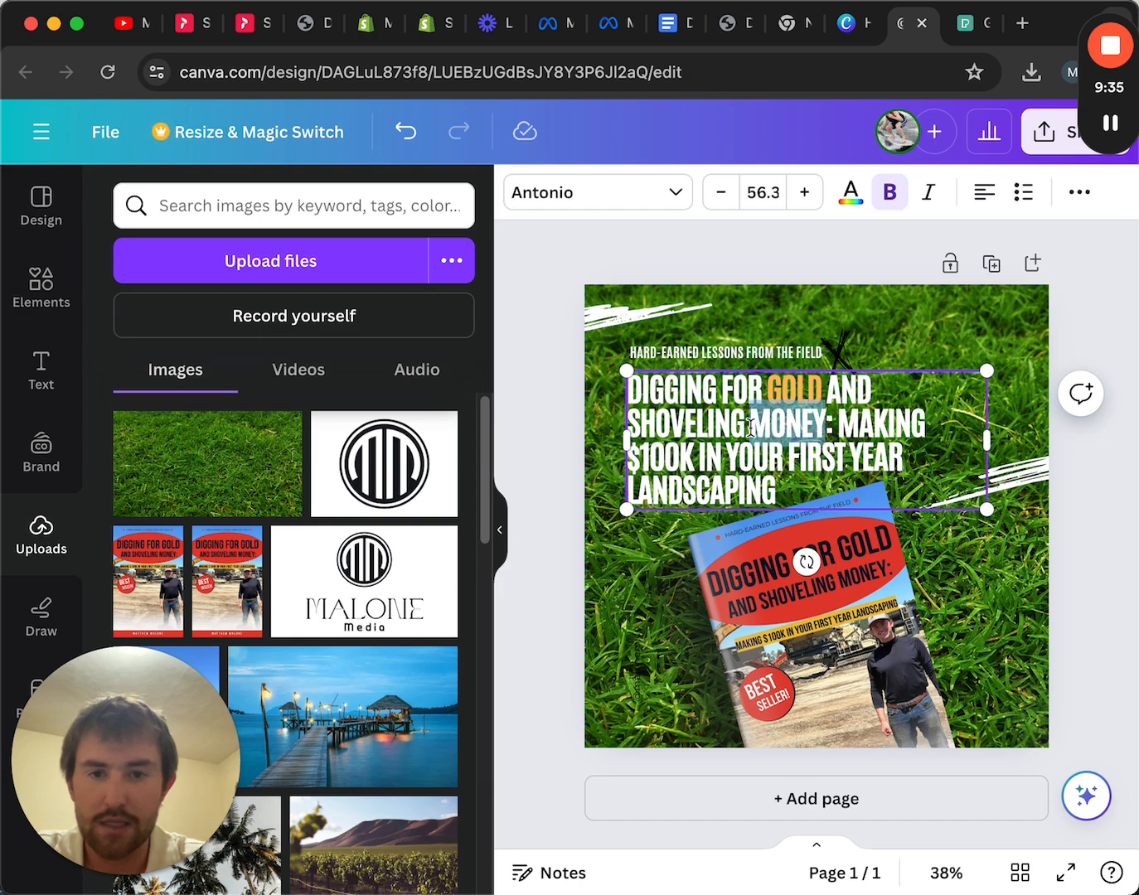
pyautogui.click(854, 195)
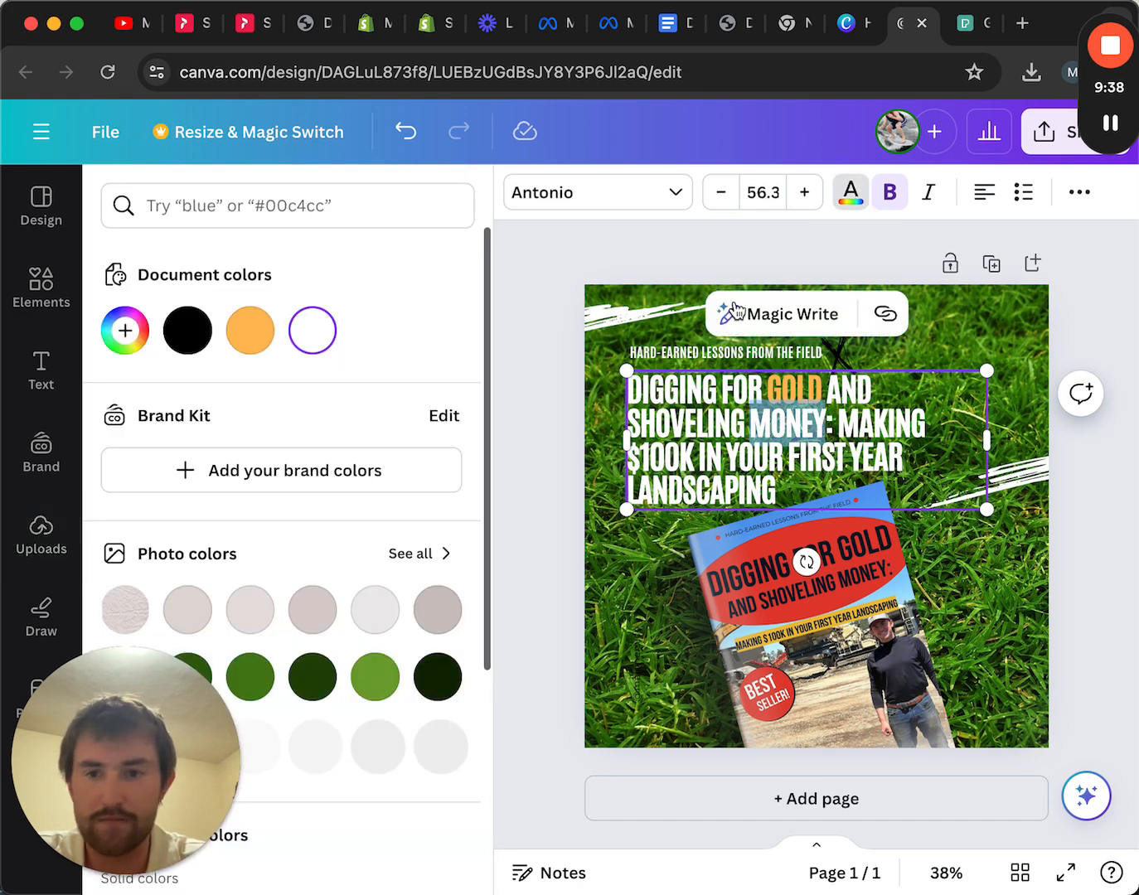
pyautogui.click(272, 682)
pyautogui.click(201, 675)
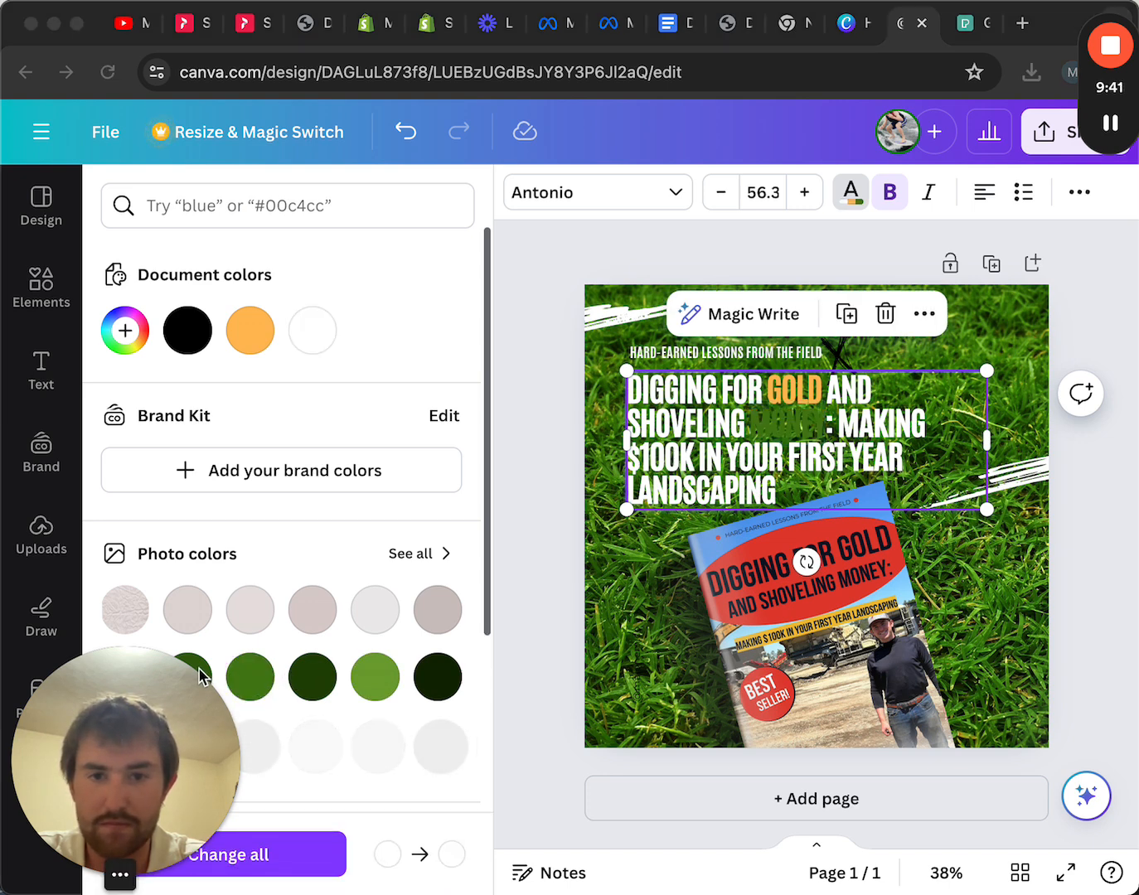
pyautogui.click(309, 683)
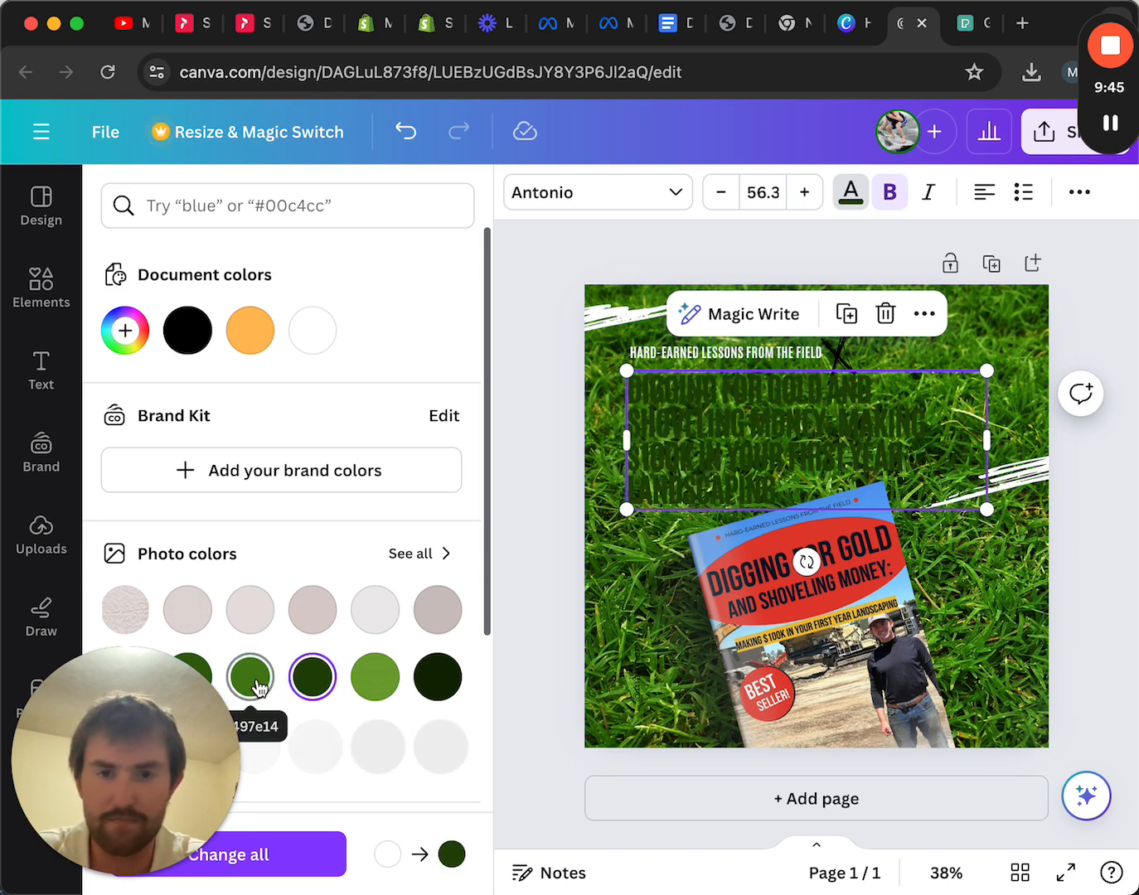
# Step: Undo the green recoloring of the whole headline and of the word "MONEY"
pyautogui.press('super+z')
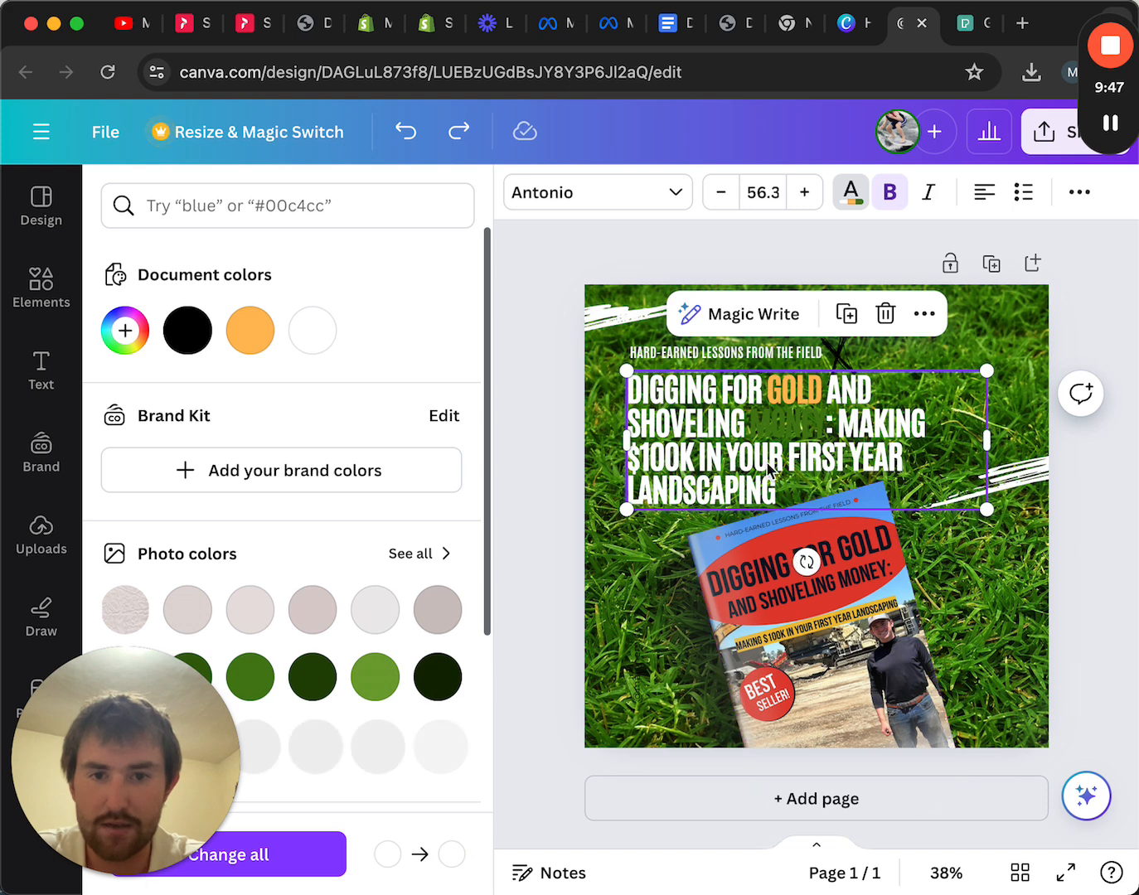
pyautogui.click(771, 426)
pyautogui.click(751, 420)
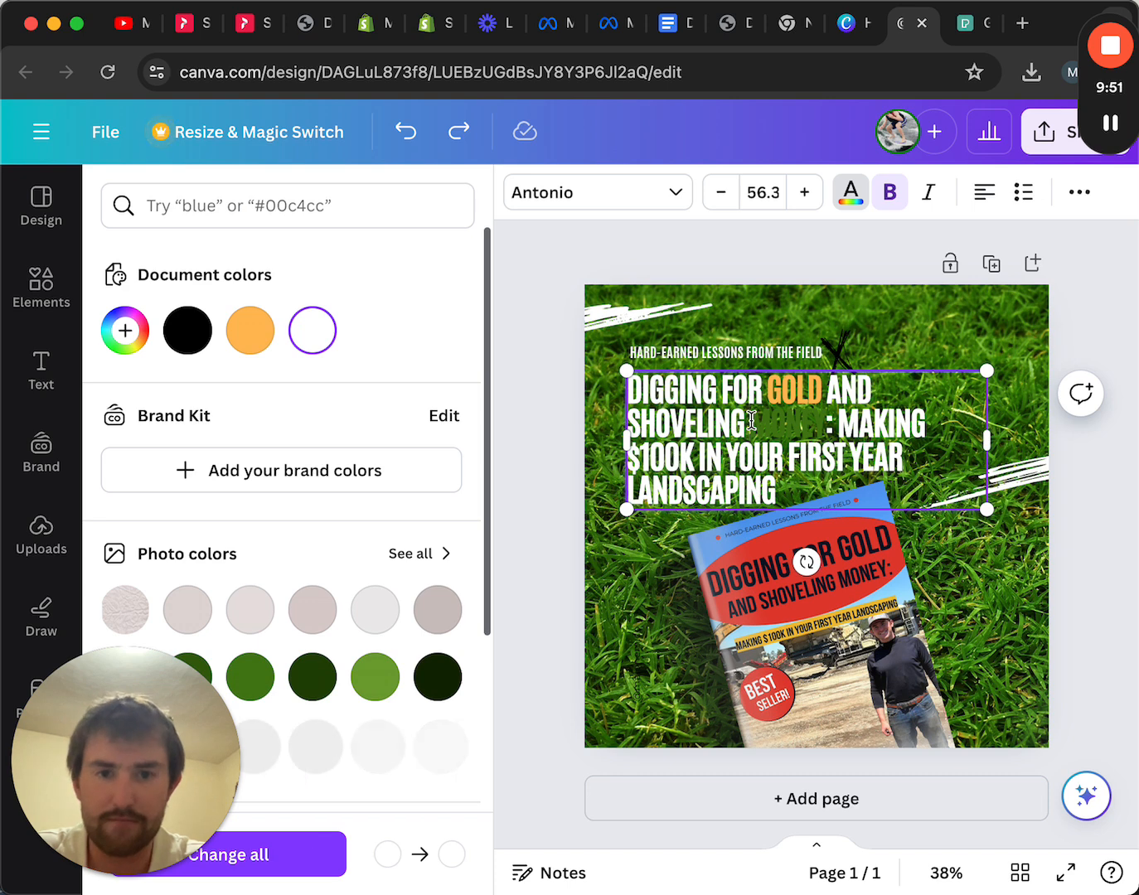
pyautogui.press('super+z')
# Step: Try the near-black green from the grass photo colors on the headline word "MONEY"
pyautogui.moveTo(750, 420); pyautogui.dragTo(829, 418)
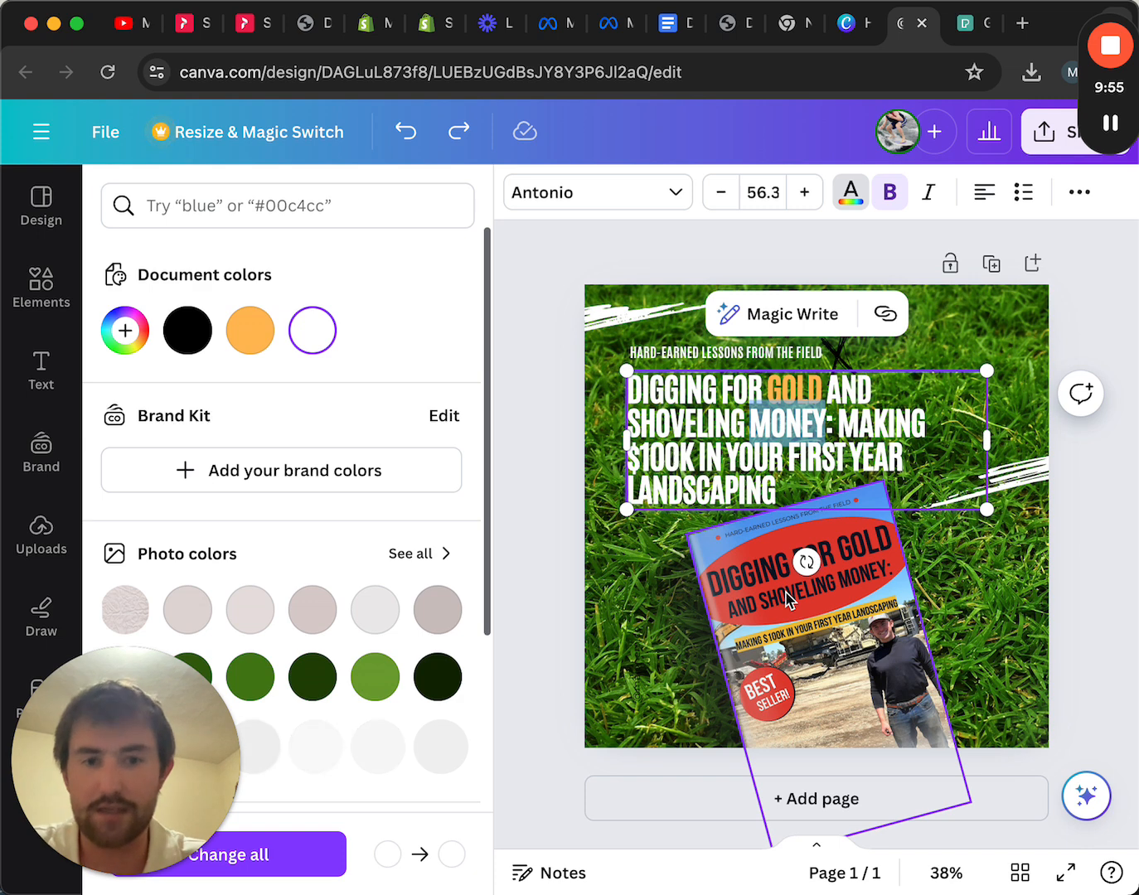
pyautogui.click(377, 681)
pyautogui.click(436, 678)
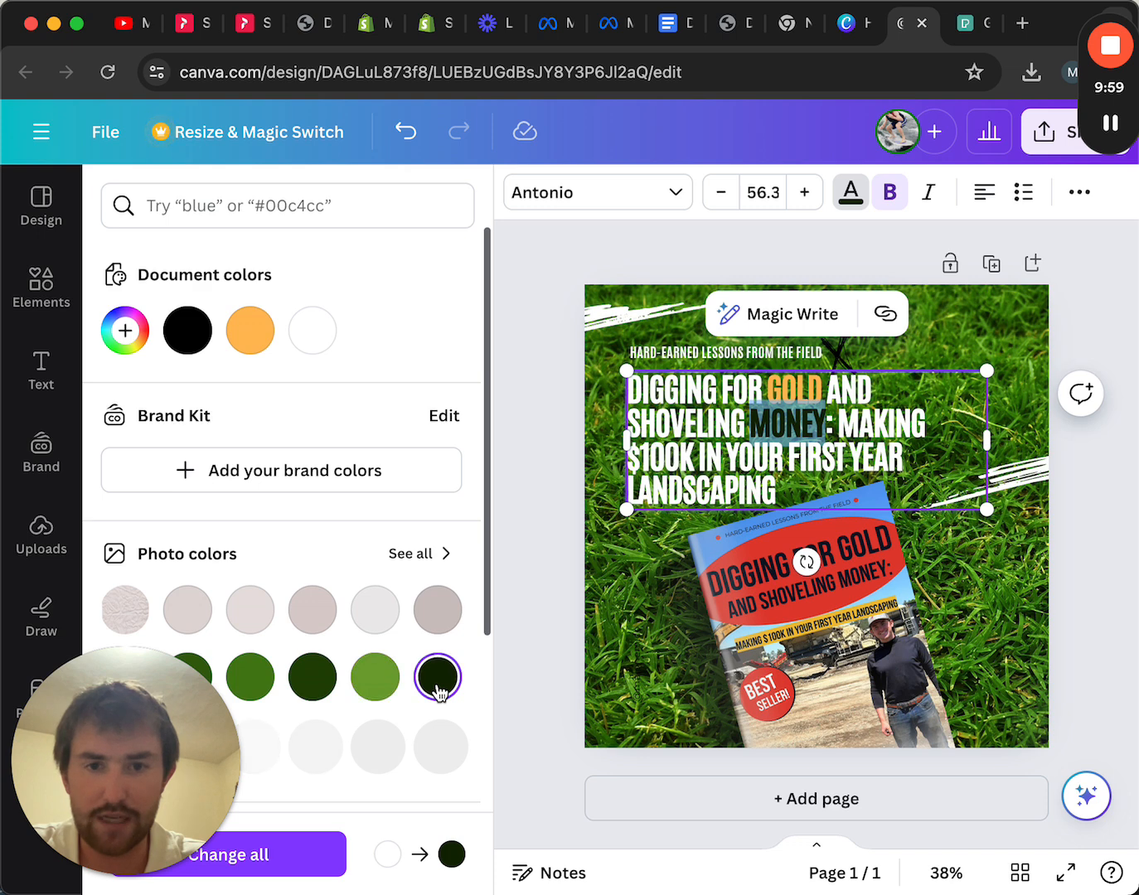
pyautogui.click(998, 537)
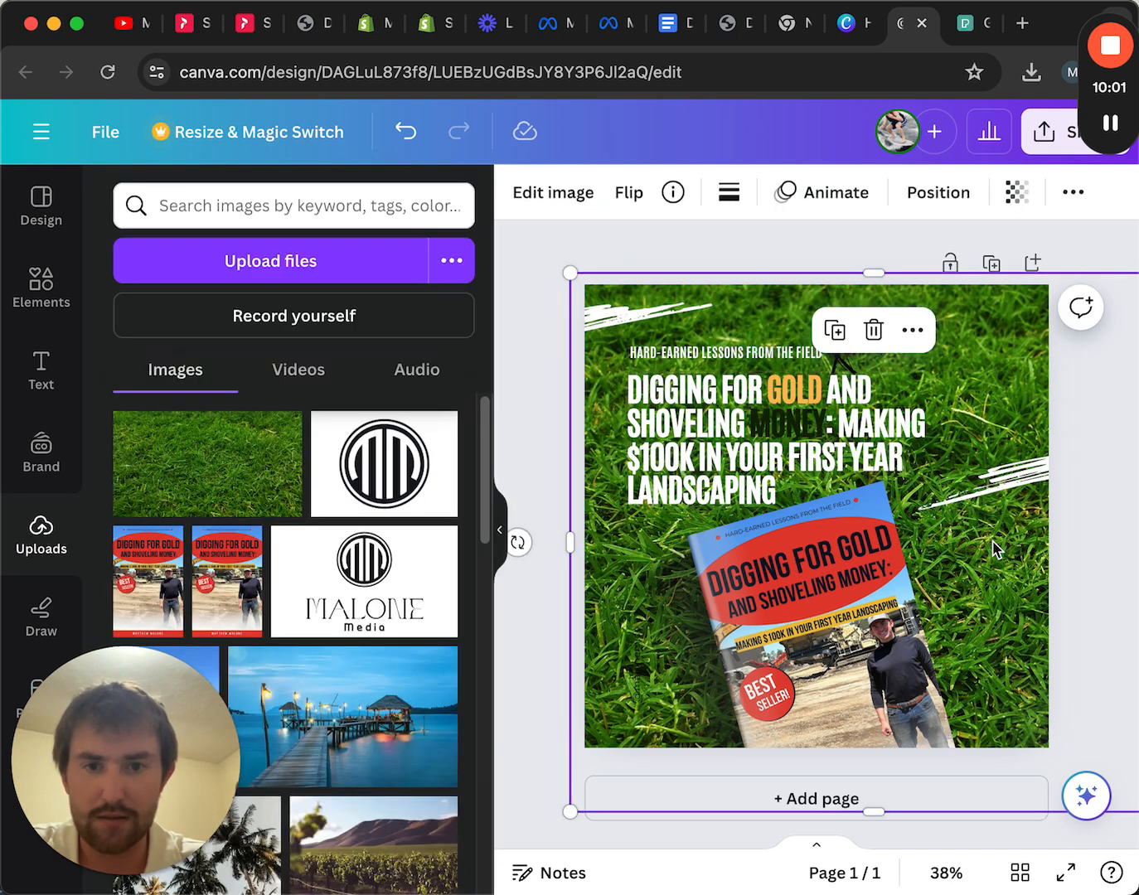
# Step: Set the headline word "MONEY" back to white from the document colors
pyautogui.click(784, 431)
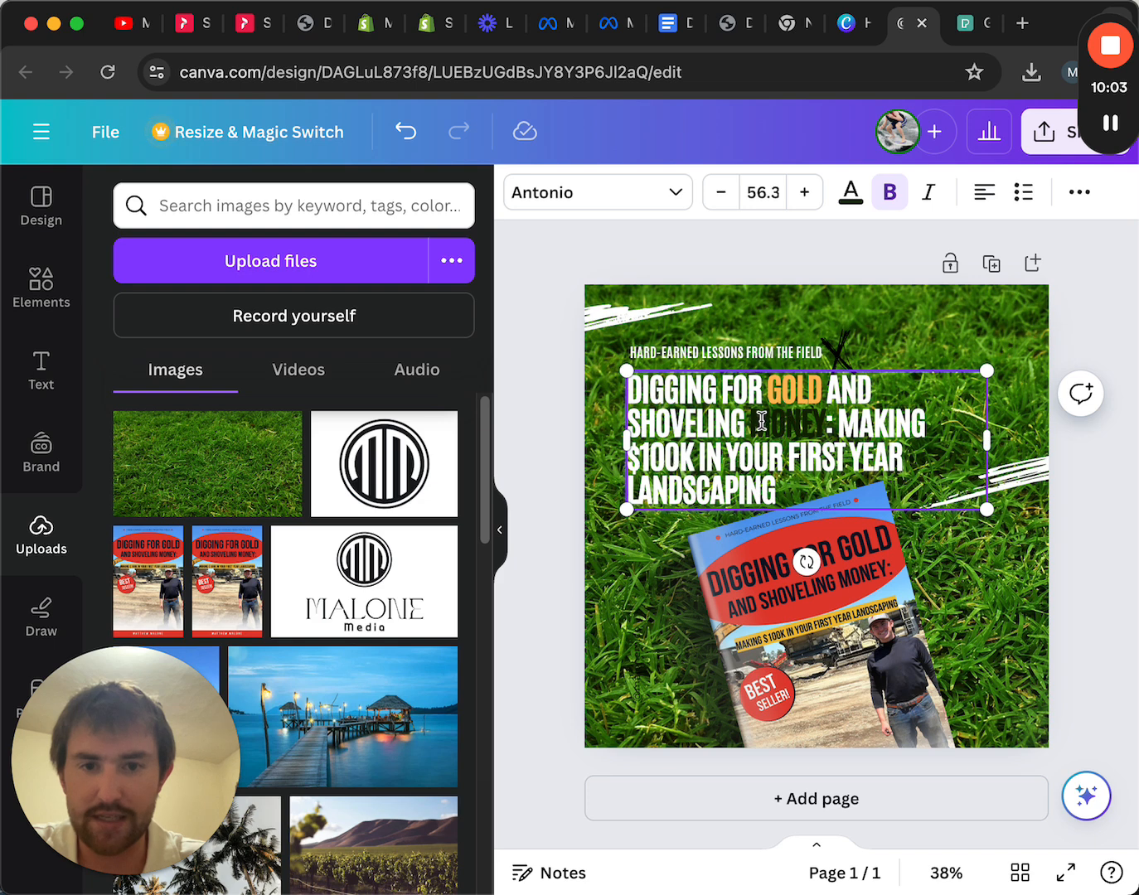
pyautogui.moveTo(756, 421); pyautogui.dragTo(830, 425)
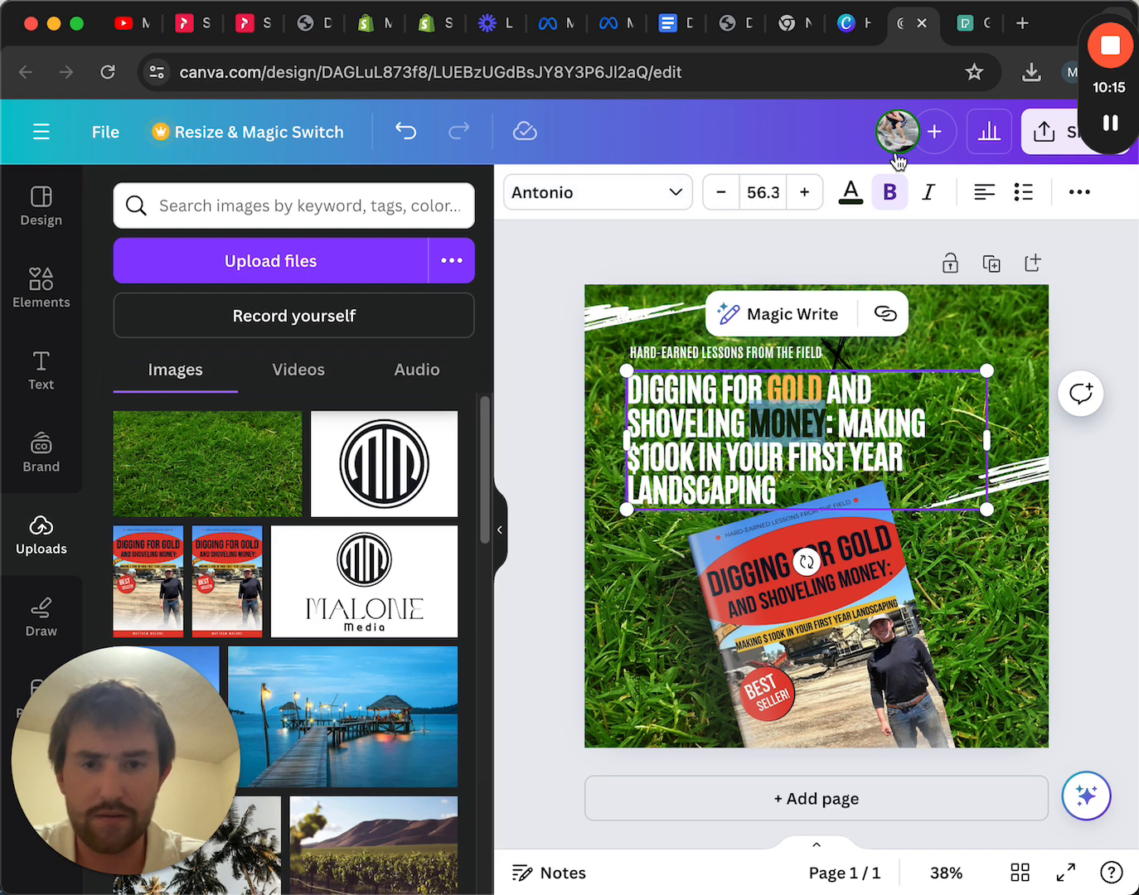
pyautogui.click(787, 430)
pyautogui.moveTo(826, 423); pyautogui.dragTo(749, 423)
pyautogui.click(853, 206)
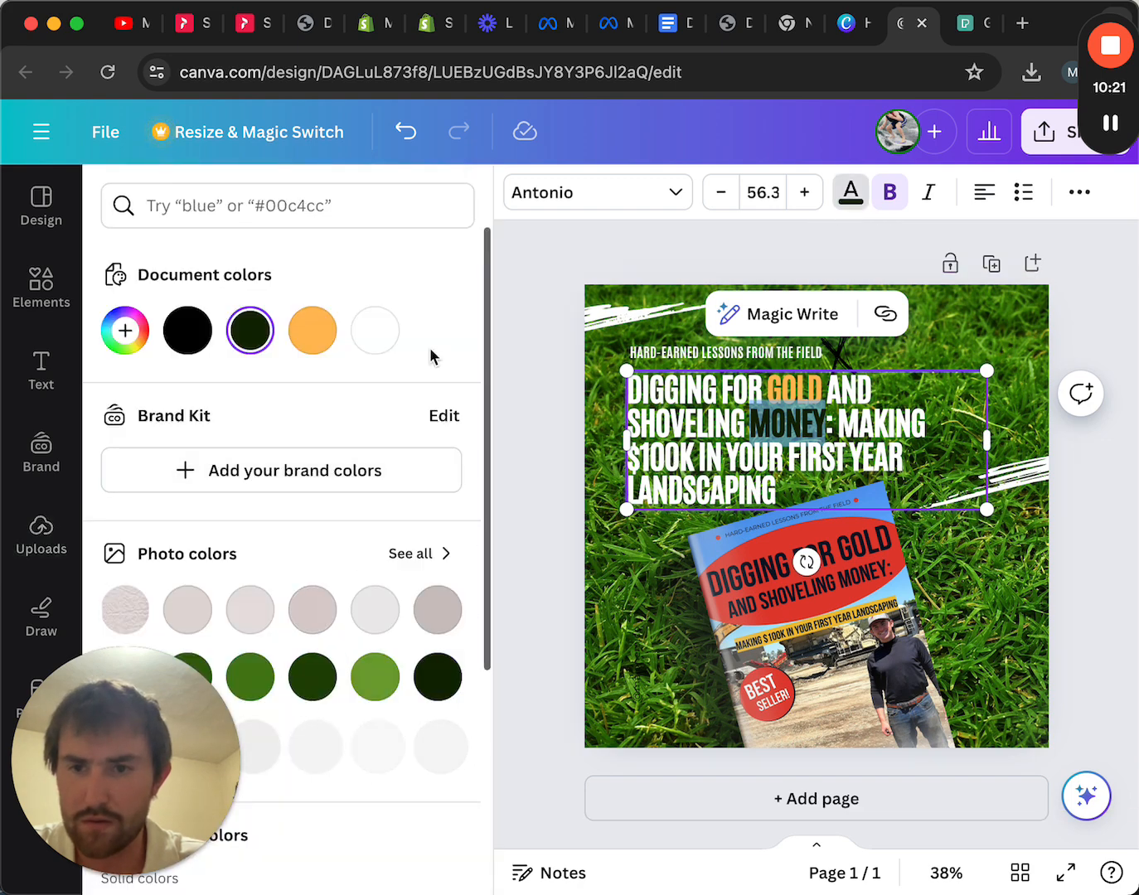
pyautogui.click(377, 332)
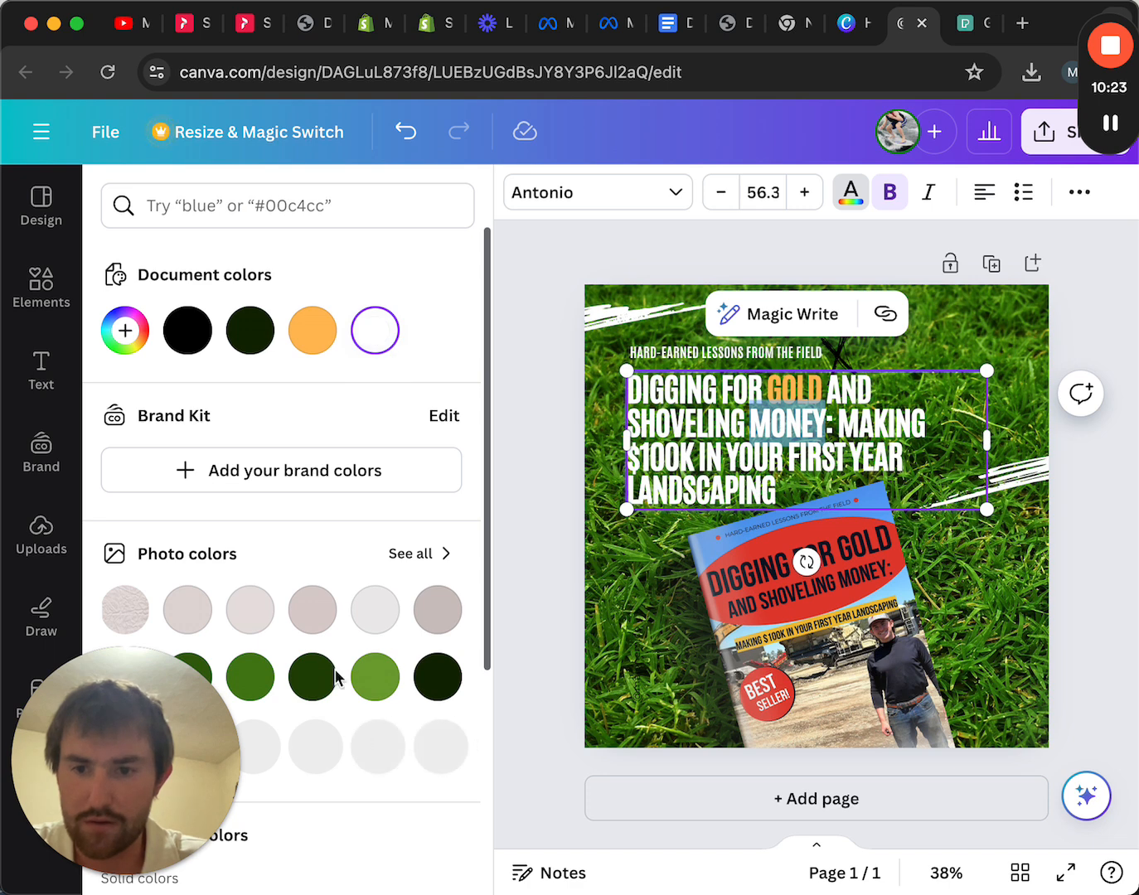
# Step: Try another green from the grass photo colors on the word "MONEY", and undo the change
pyautogui.moveTo(195, 743); pyautogui.dragTo(324, 779)
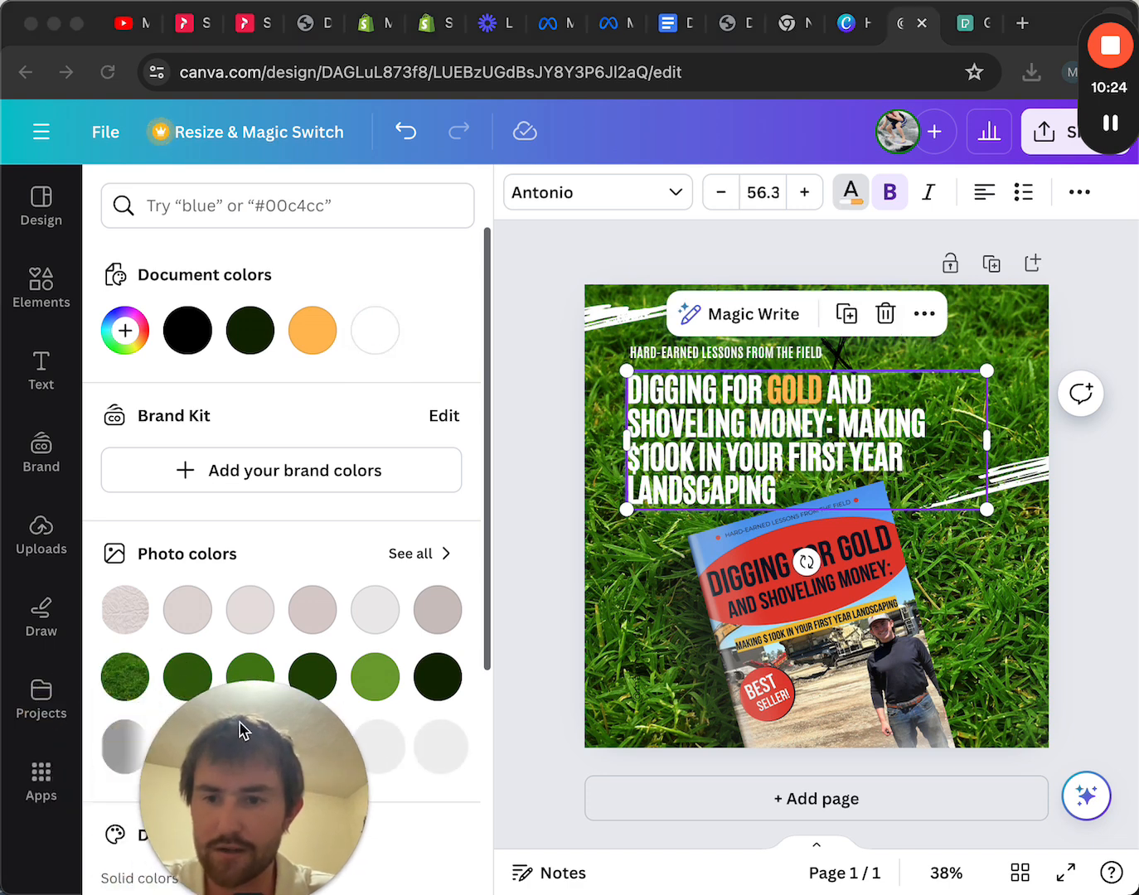
pyautogui.click(130, 680)
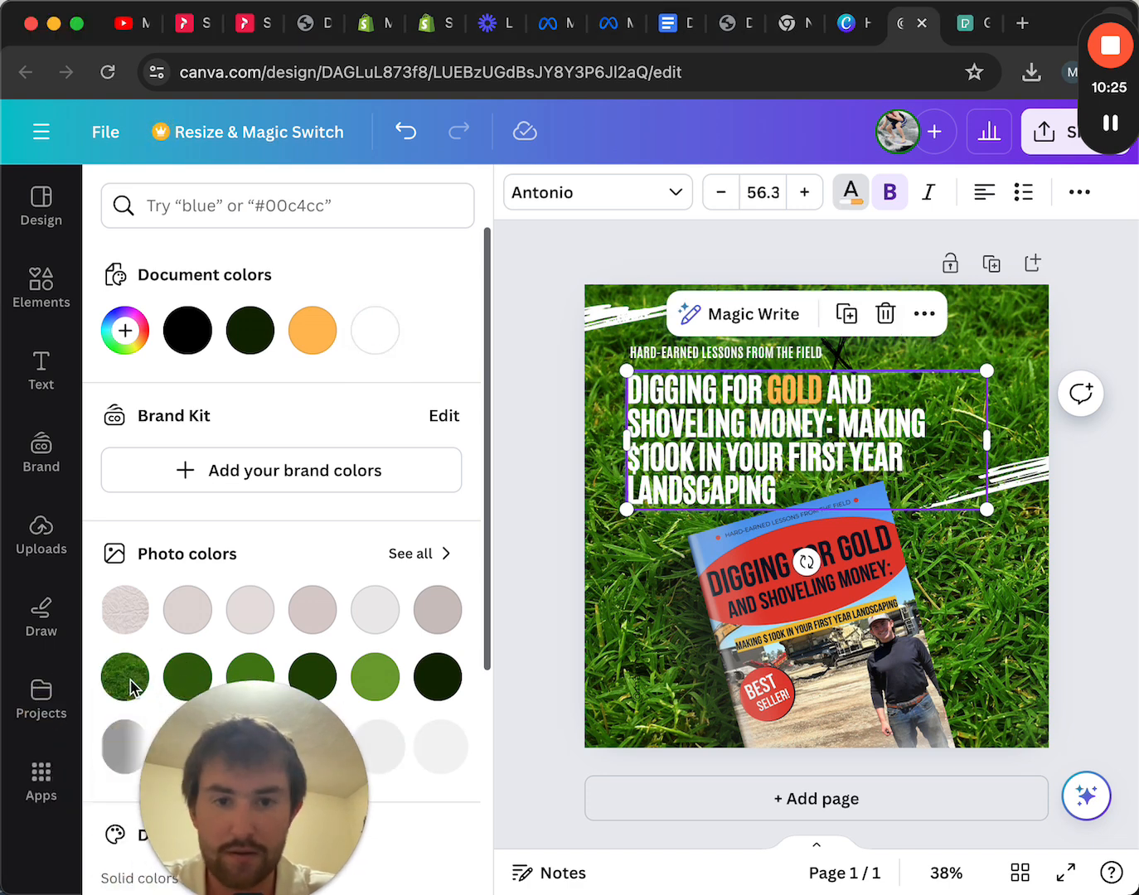
pyautogui.click(828, 424)
pyautogui.moveTo(827, 424); pyautogui.dragTo(745, 431)
pyautogui.click(177, 685)
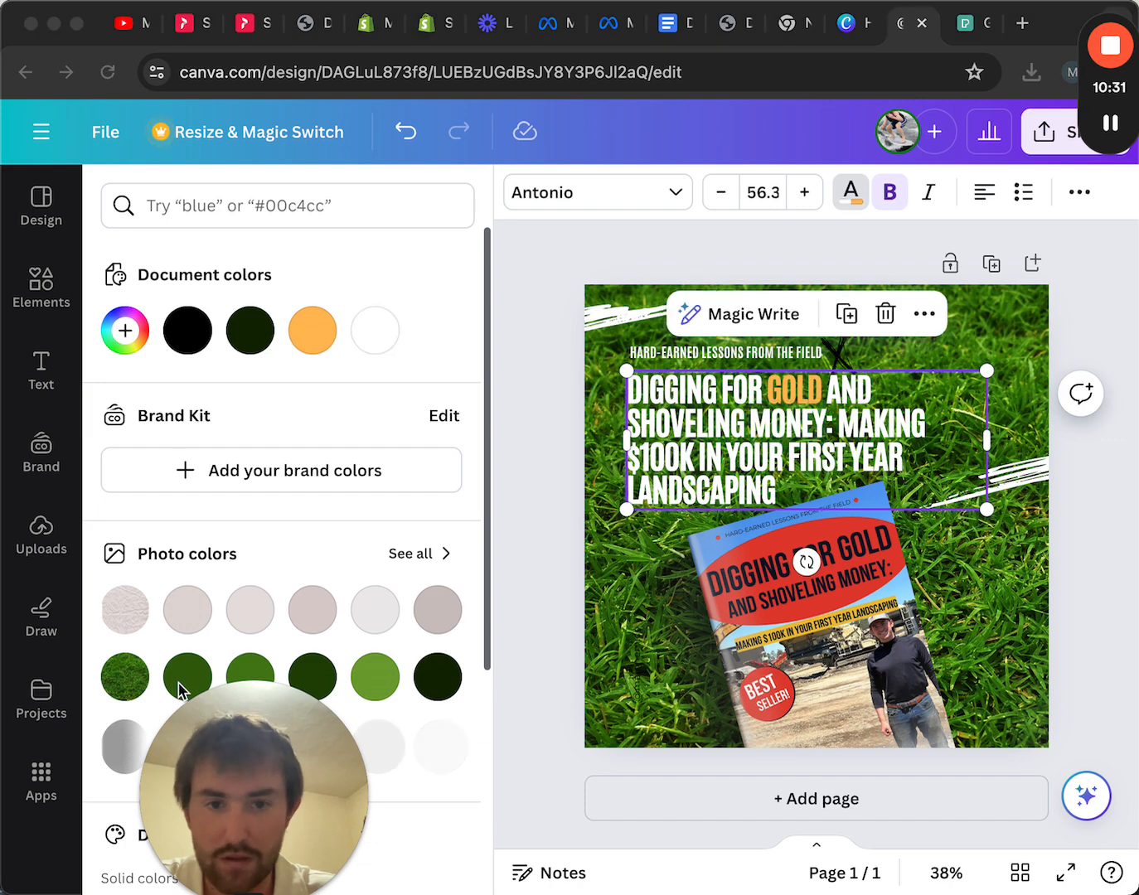
pyautogui.moveTo(816, 420); pyautogui.dragTo(749, 424)
pyautogui.press('super+z')
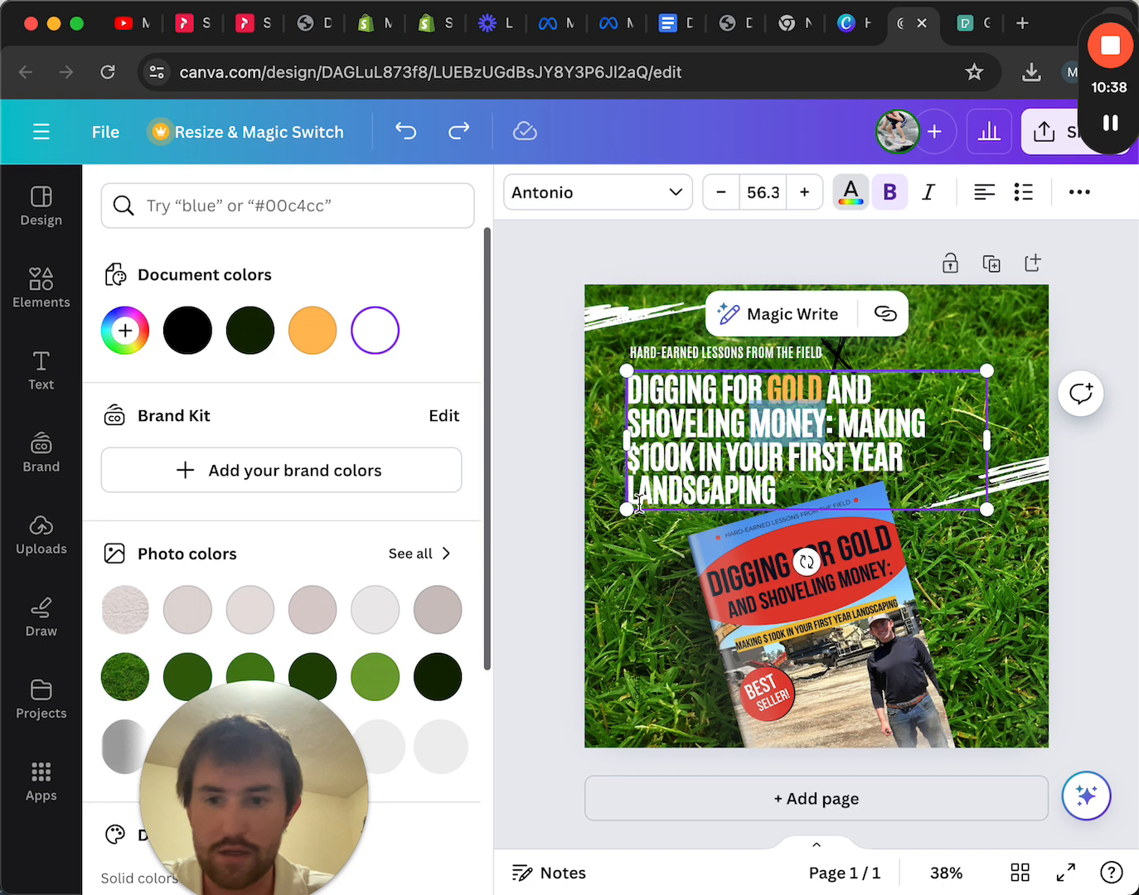
# Step: Try the grass photo's dark green on the headline word "MONEY", undo it, and deselect the text
pyautogui.click(310, 677)
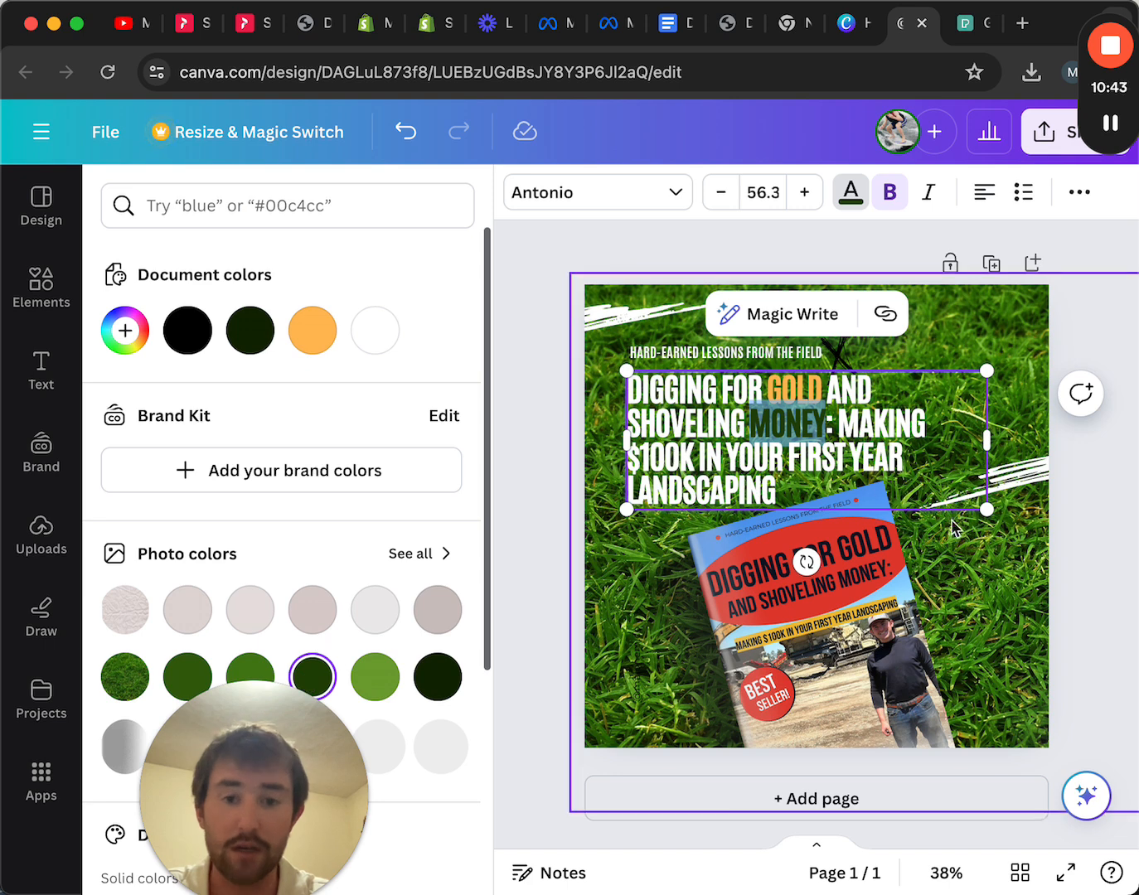
pyautogui.click(967, 563)
pyautogui.click(765, 431)
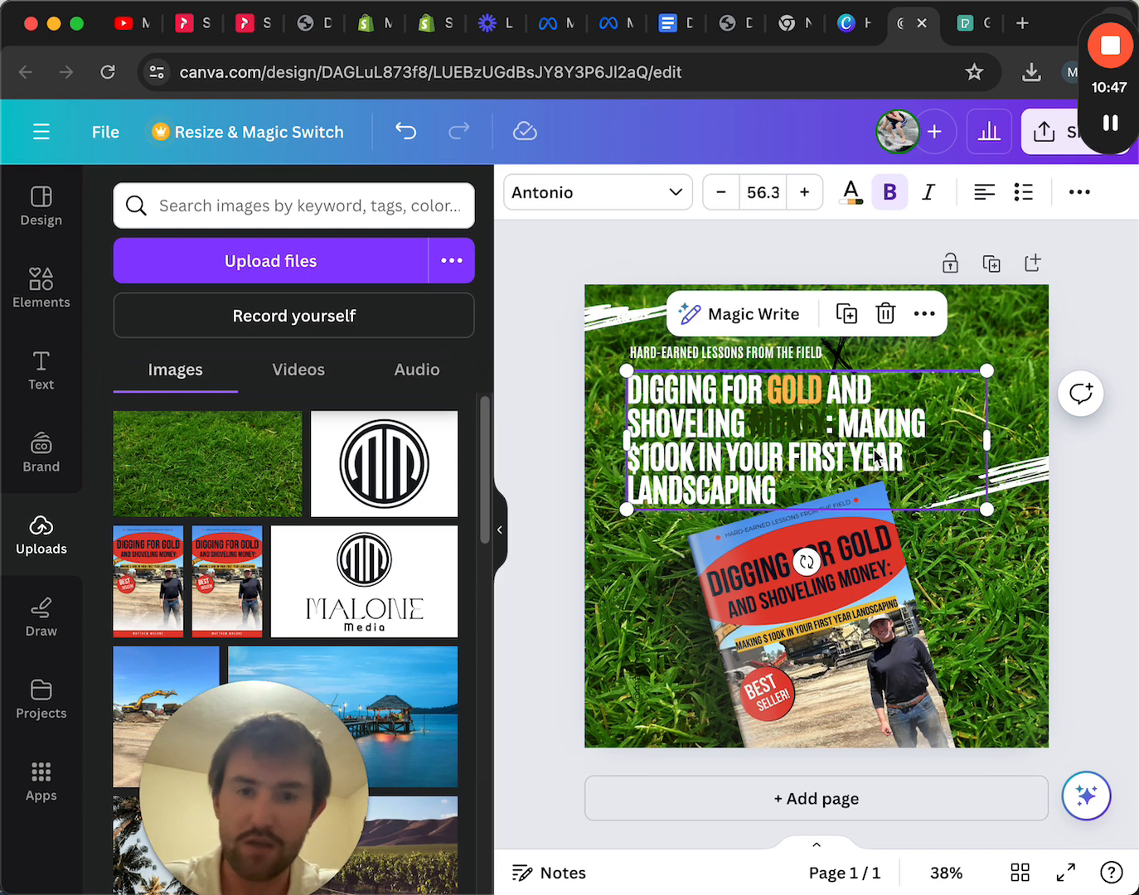
pyautogui.press('super+z')
pyautogui.click(1096, 480)
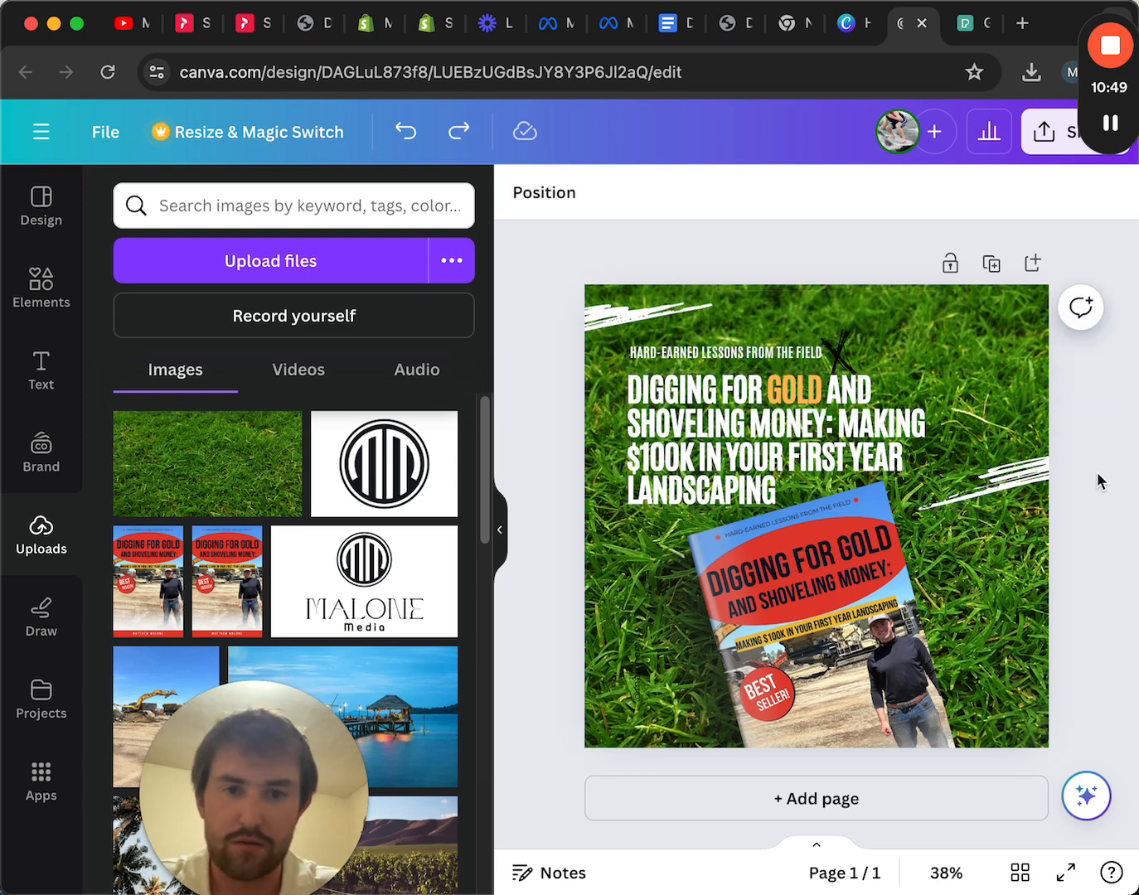